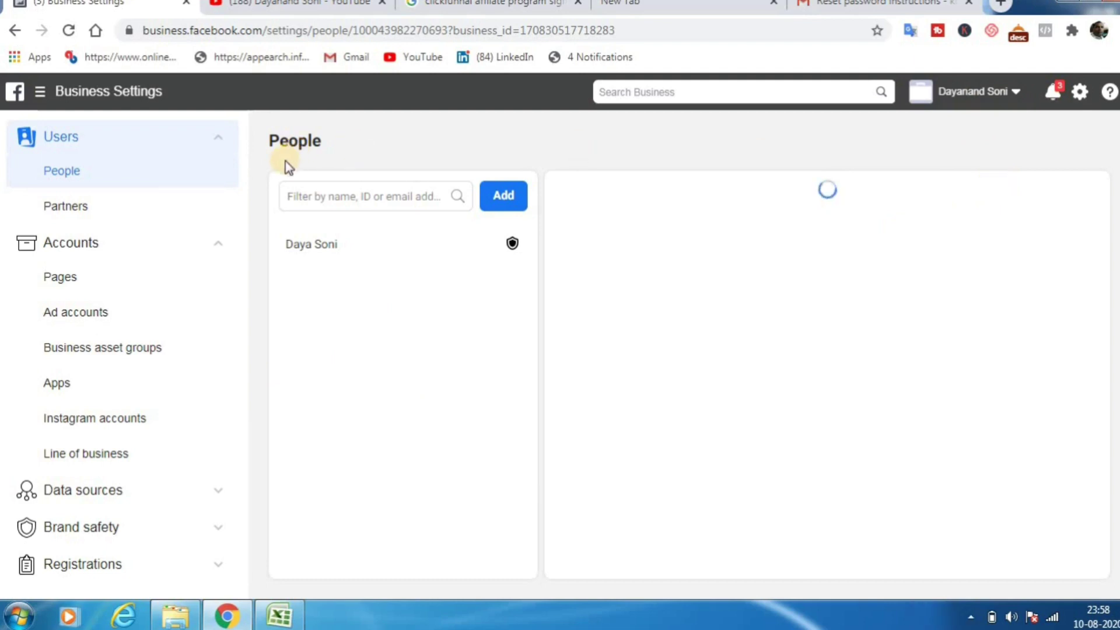
Open the Pixels section under the business's data sources
click(82, 496)
scroll(220, 421, down, 3)
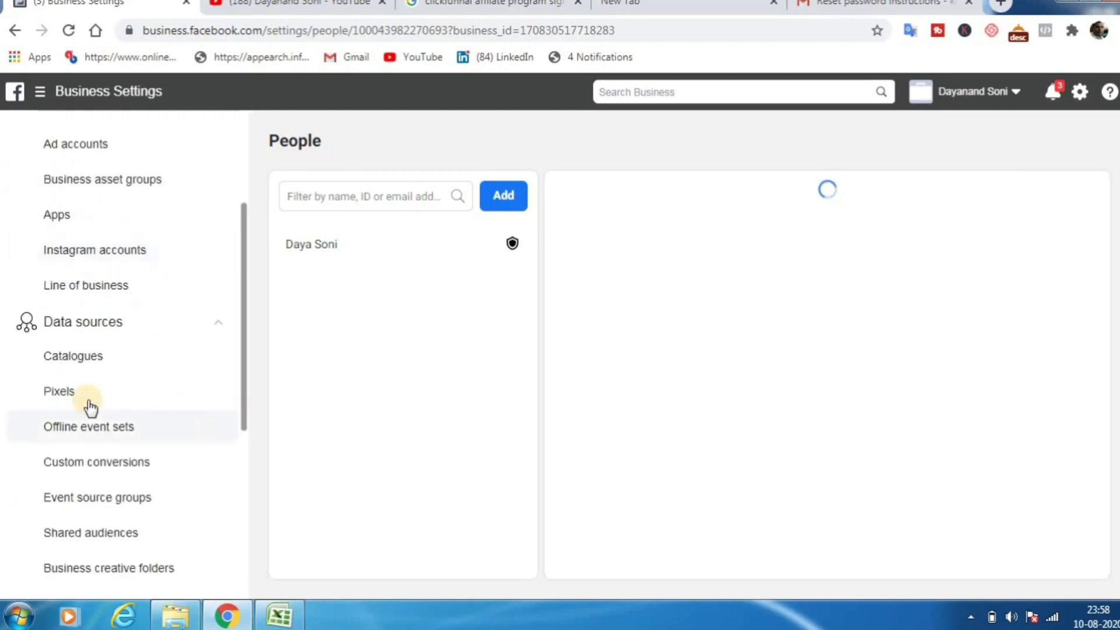
click(62, 398)
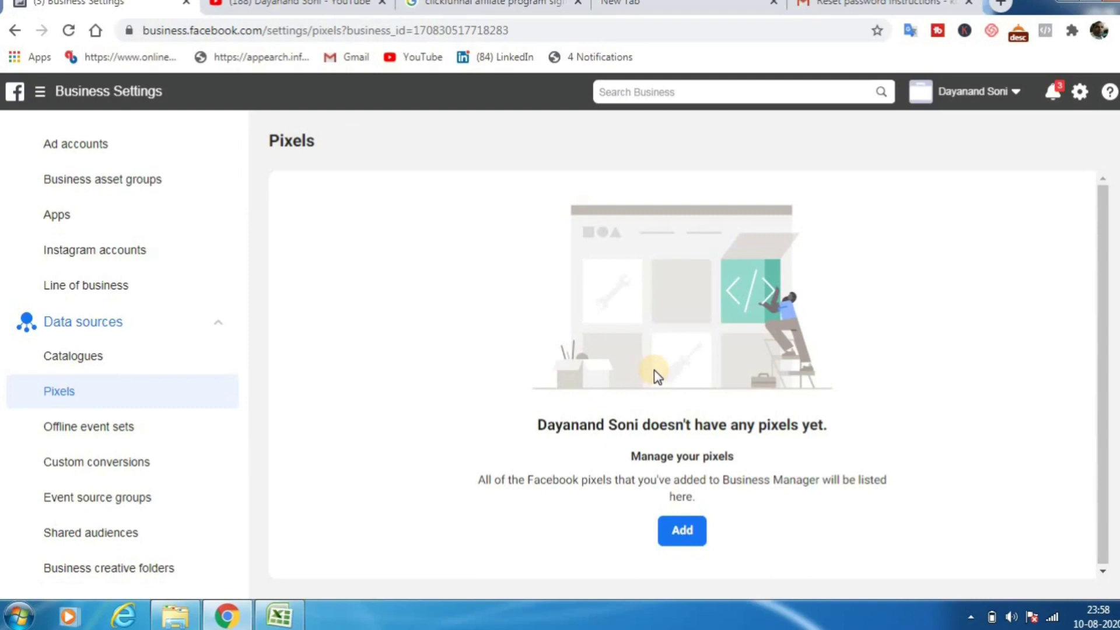
click(1009, 95)
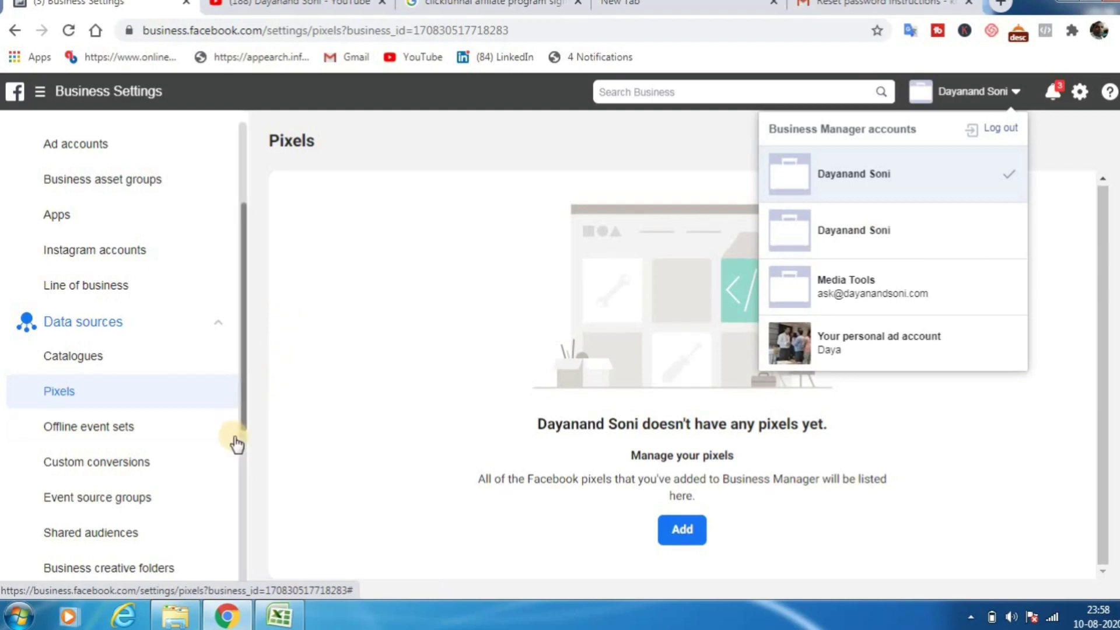
scroll(236, 445, up, 2)
click(375, 303)
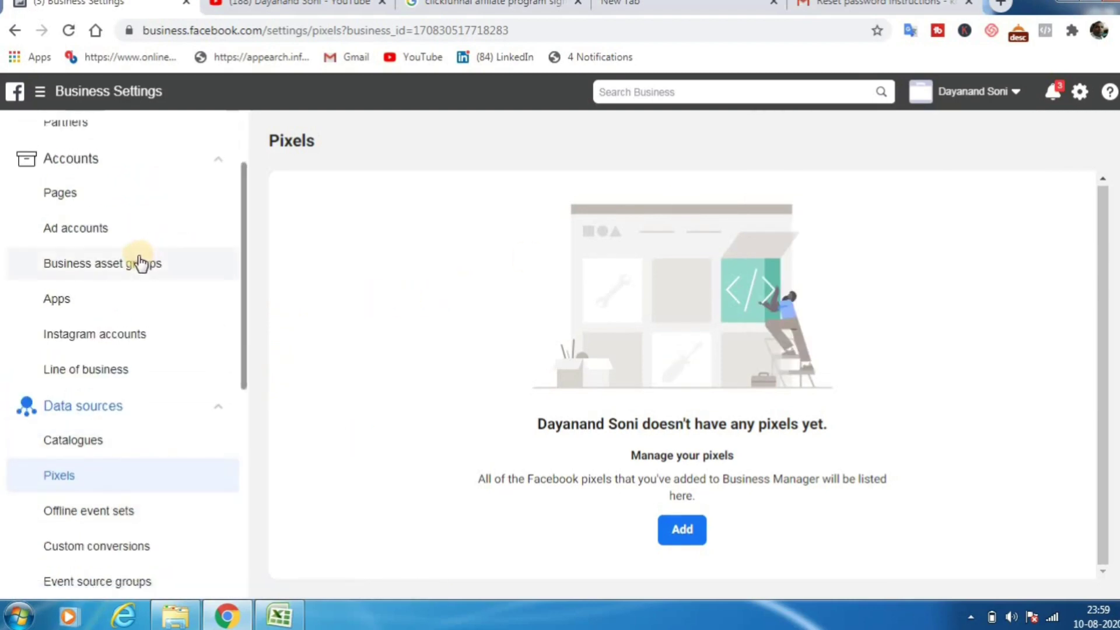
scroll(140, 263, up, 2)
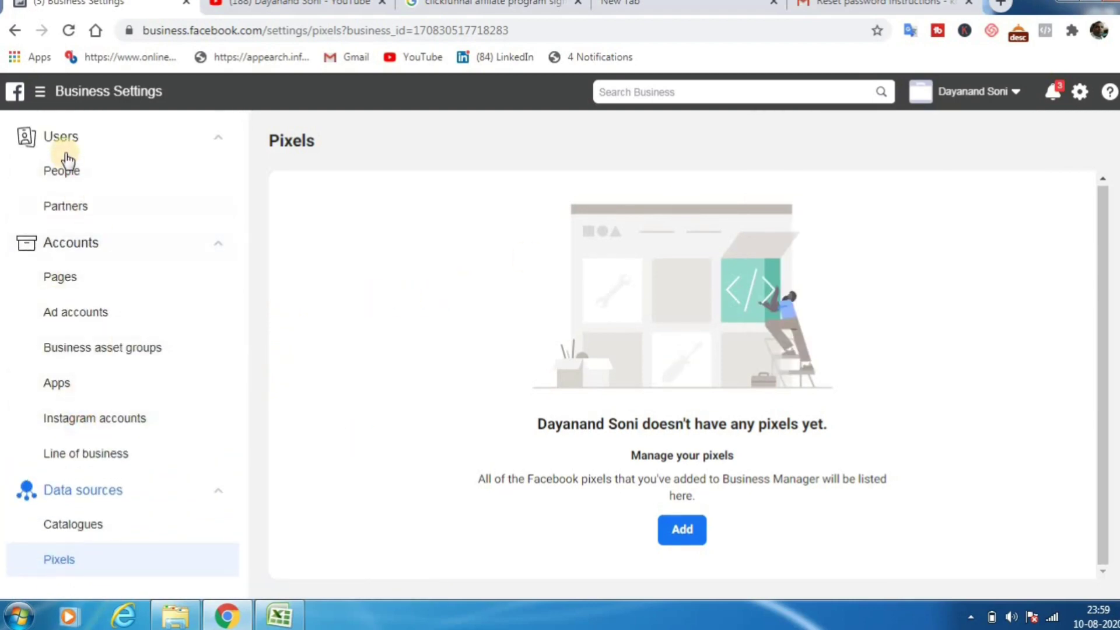
scroll(89, 262, down, 4)
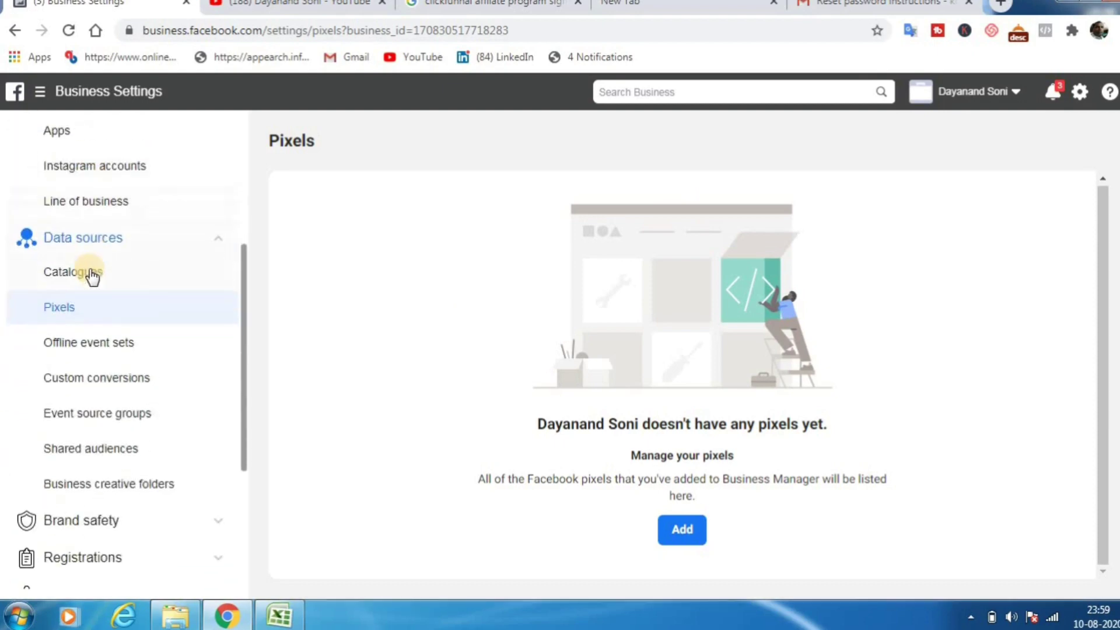
Add a new pixel with the suggested name and enter the business website's URL for the easy setup check
click(675, 532)
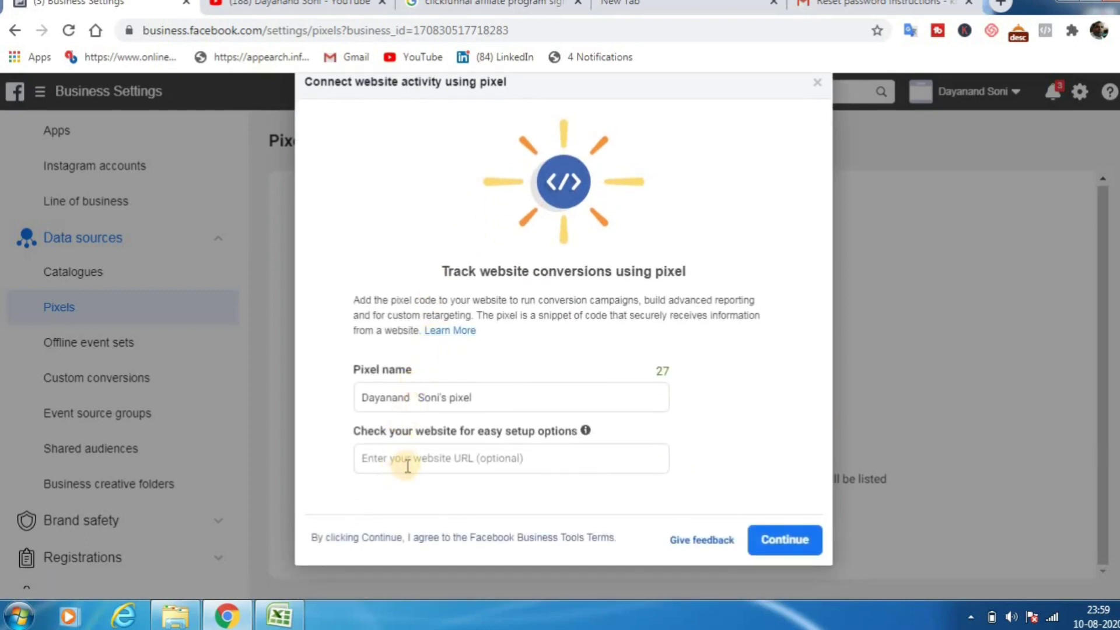
click(407, 462)
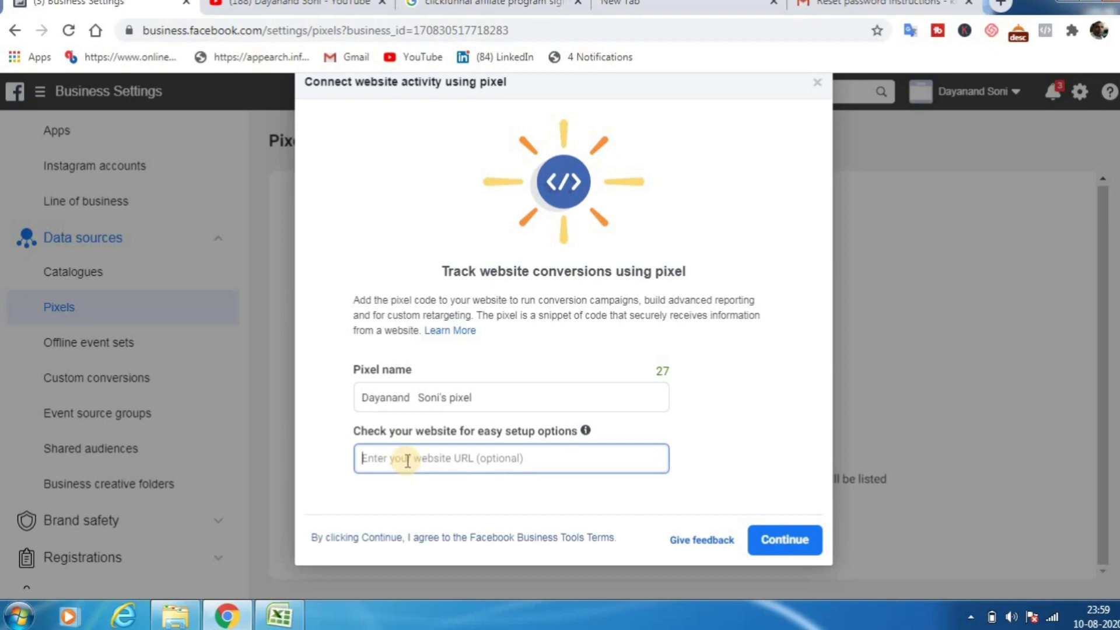
text(www.dayanandsoni.com)
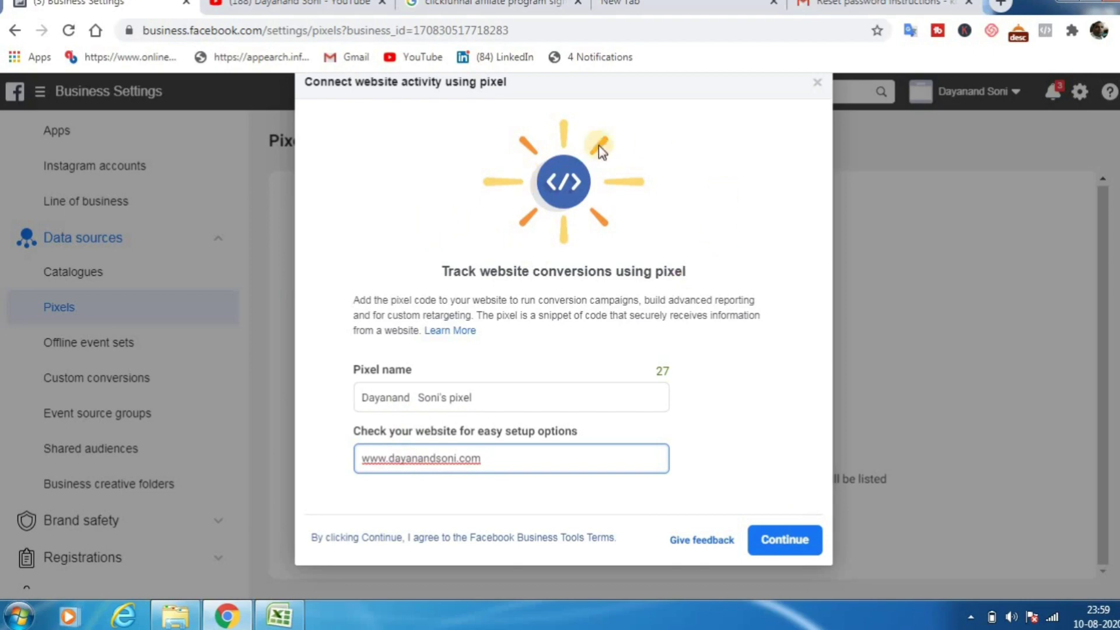
click(782, 540)
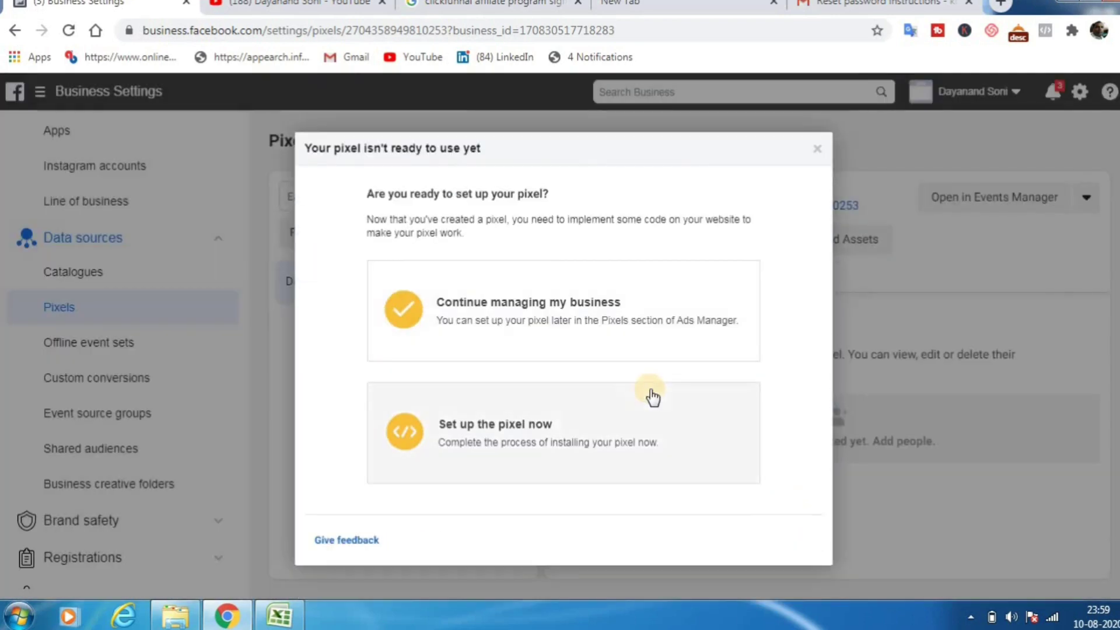
Set up the pixel by manually adding code to the website, and copy the pixel base code to the clipboard
click(550, 442)
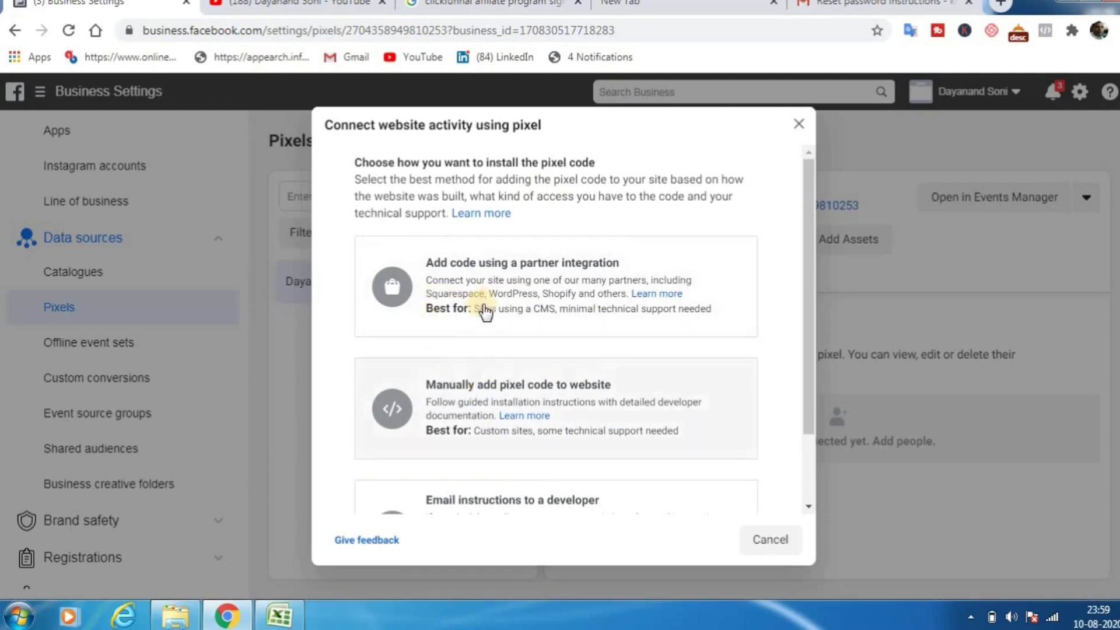
click(535, 408)
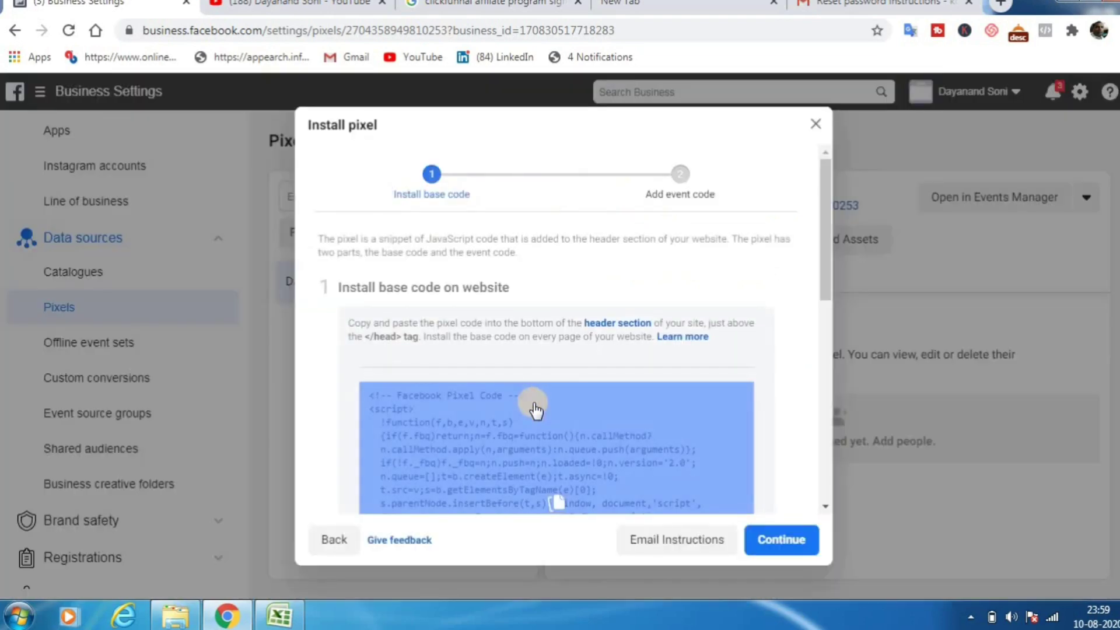
scroll(535, 412, down, 3)
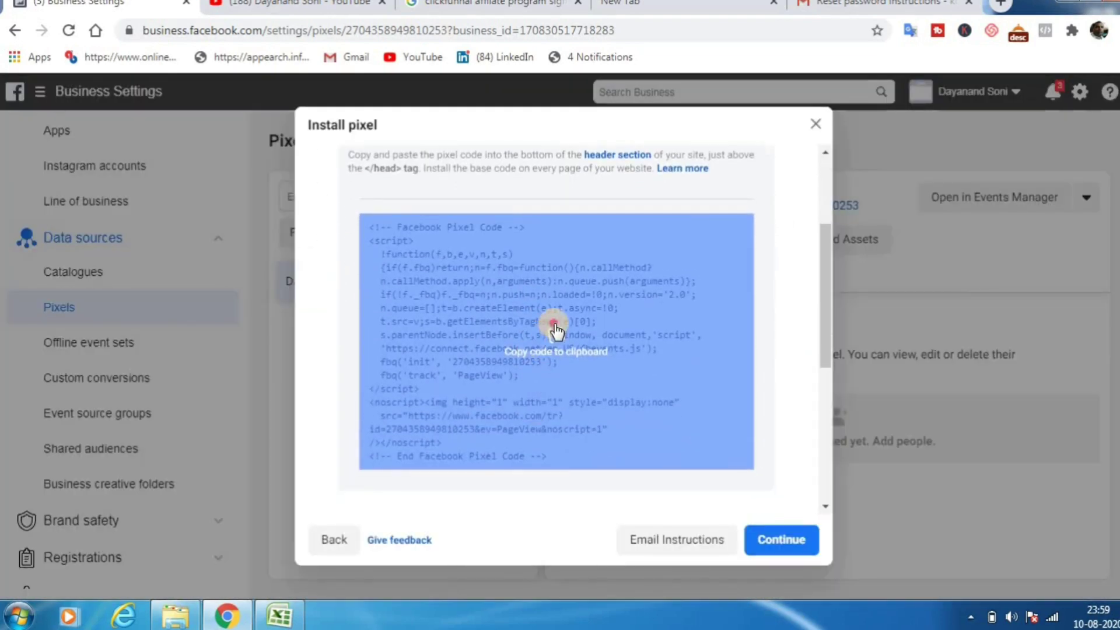
click(554, 328)
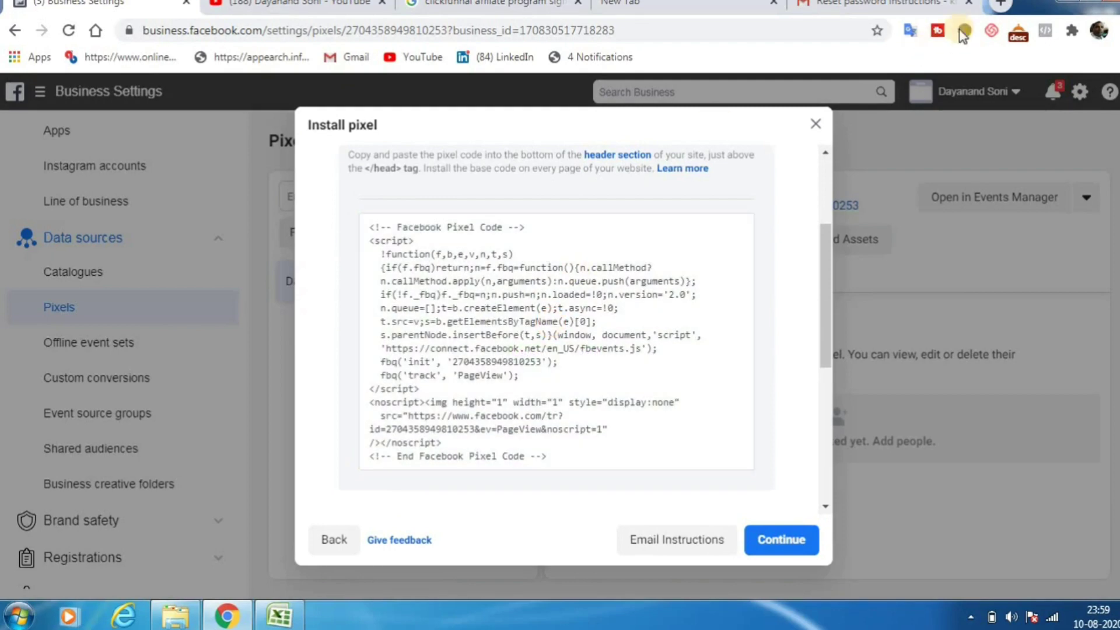
Open the Integenix services website in a new browser tab and go to its WordPress dashboard
click(1001, 4)
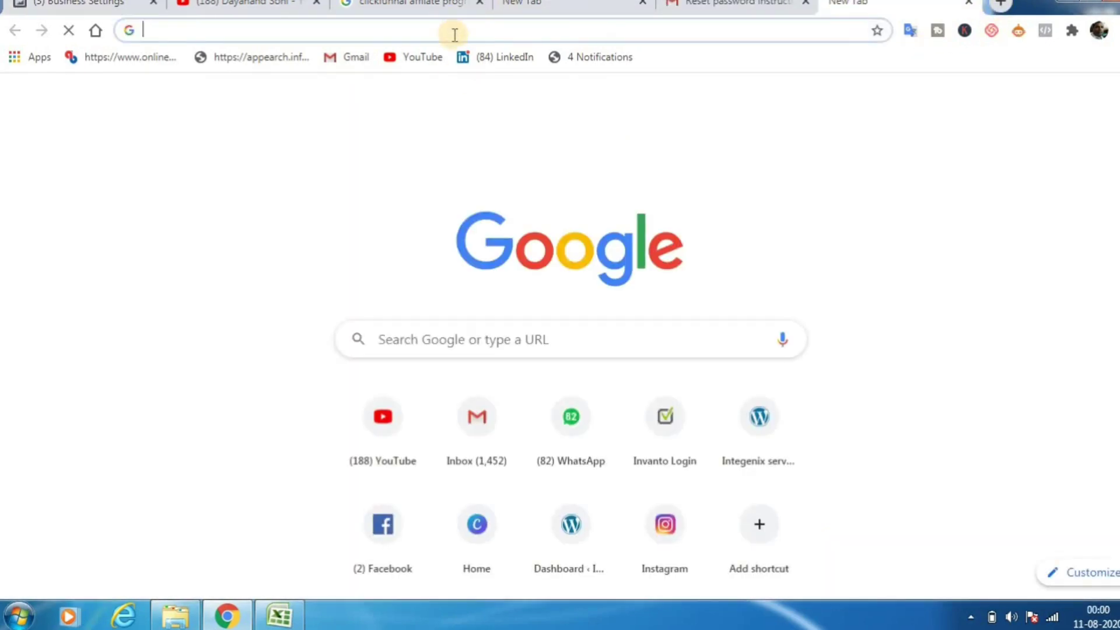
click(748, 455)
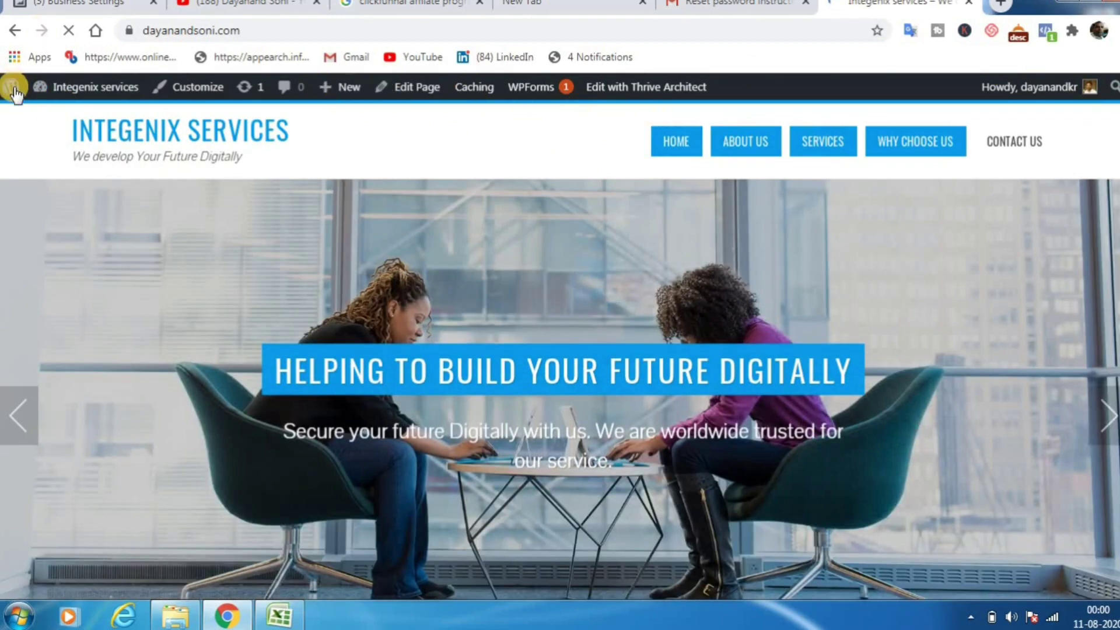
mouse_move(14, 93)
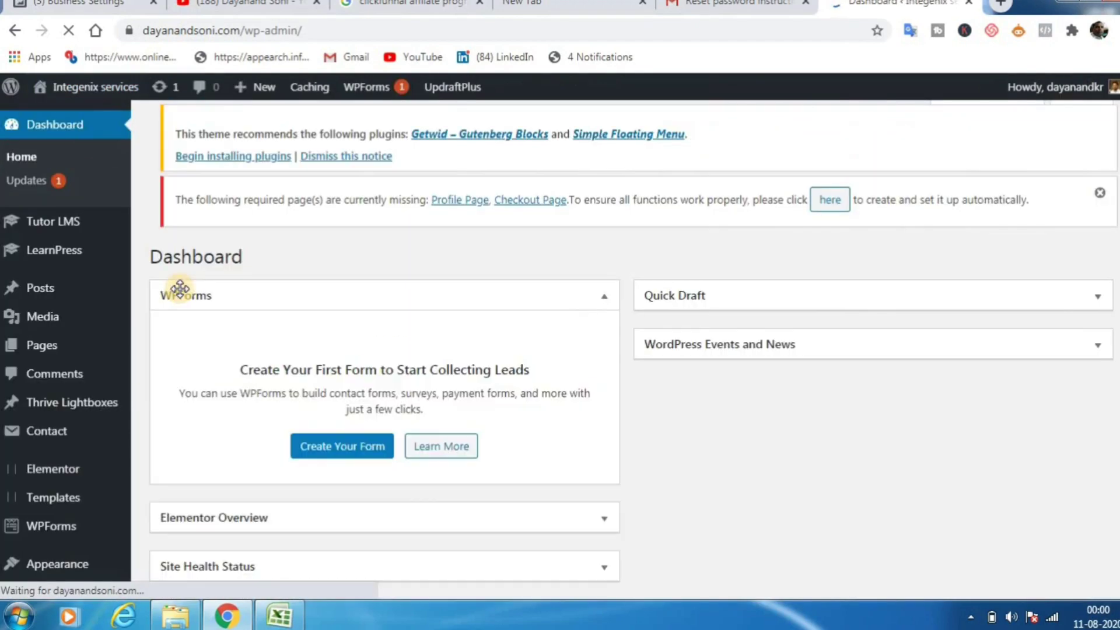
Open the page for adding new plugins and dismiss the notice about the theme's recommended plugins
scroll(114, 435, down, 5)
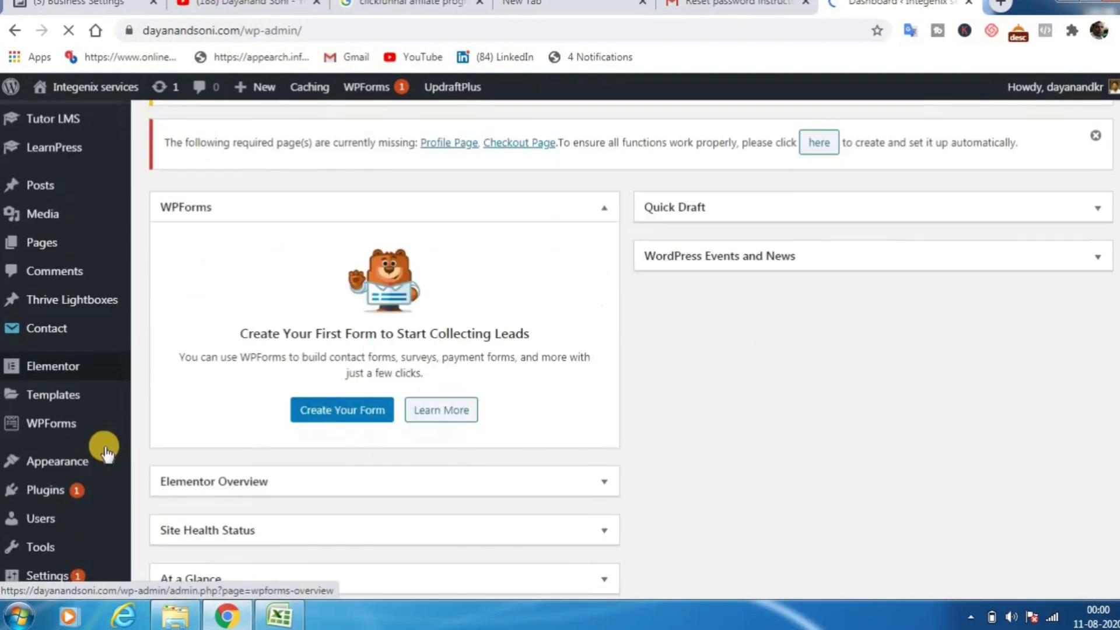
mouse_move(98, 424)
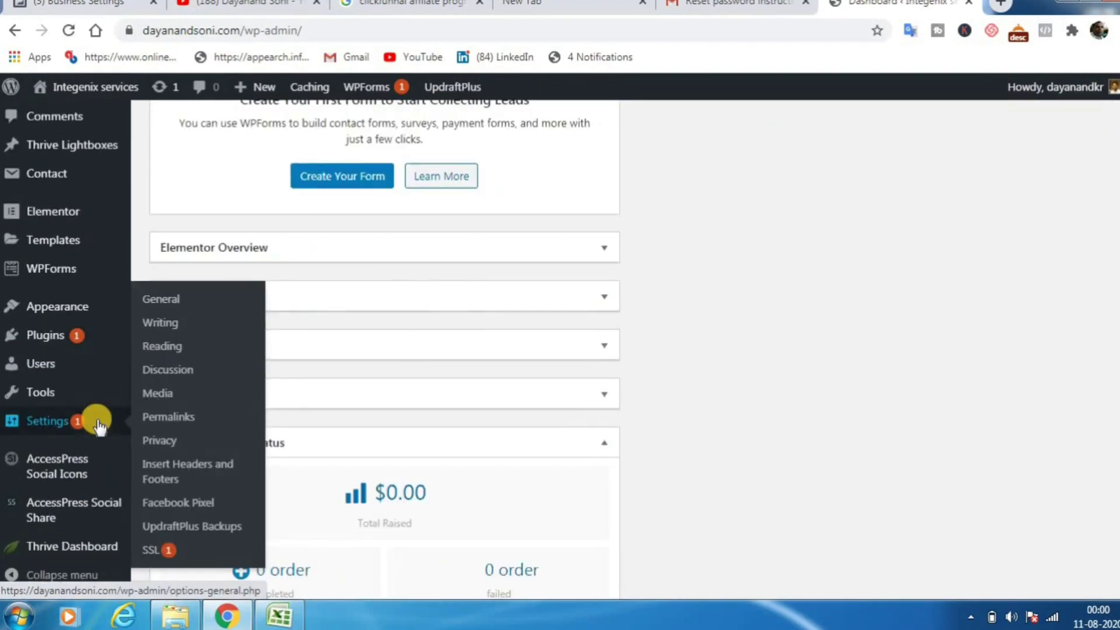
mouse_move(57, 346)
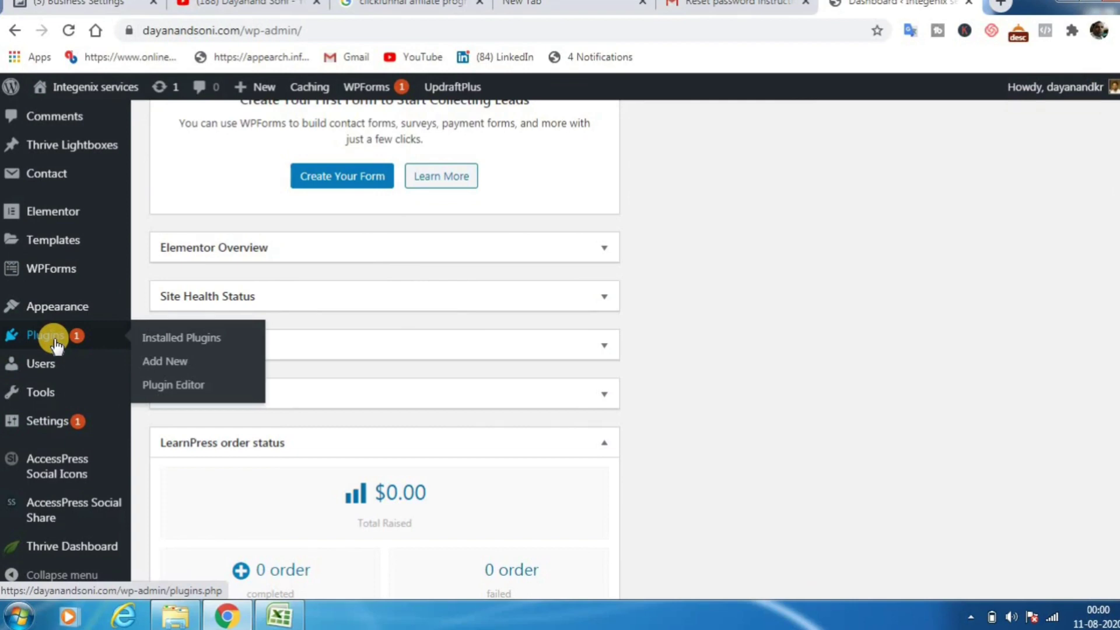
scroll(93, 490, down, 1)
mouse_move(97, 497)
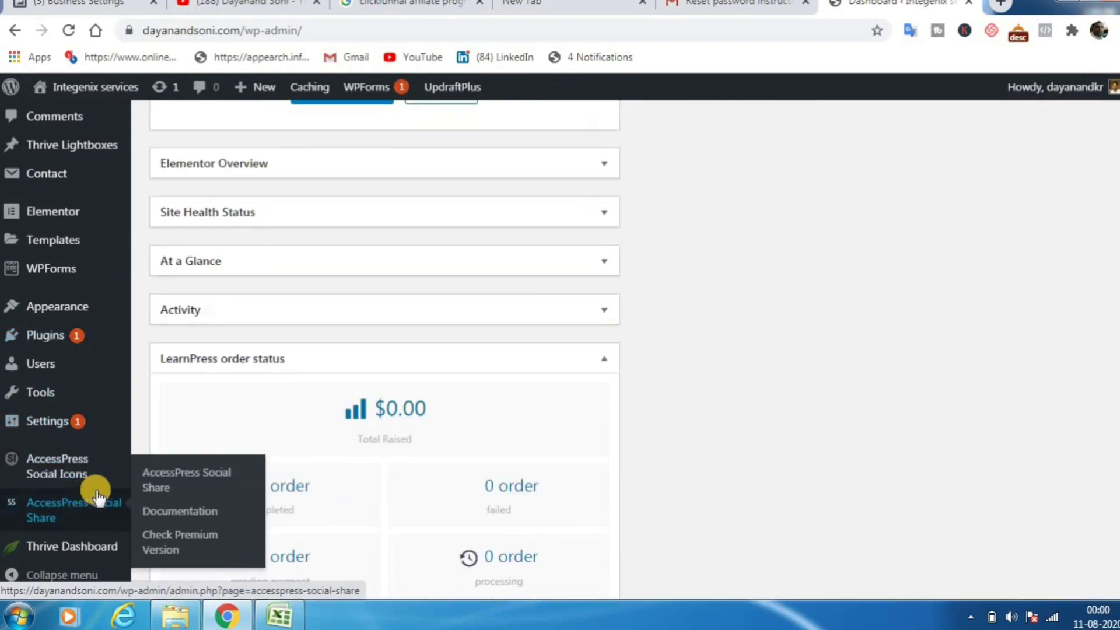
mouse_move(49, 424)
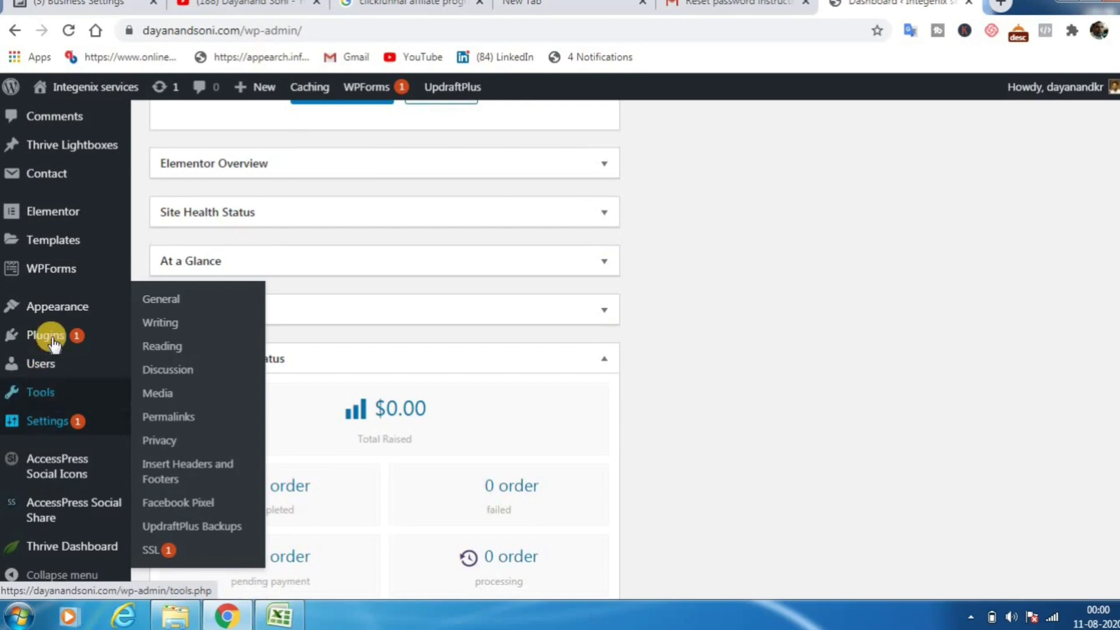
click(168, 357)
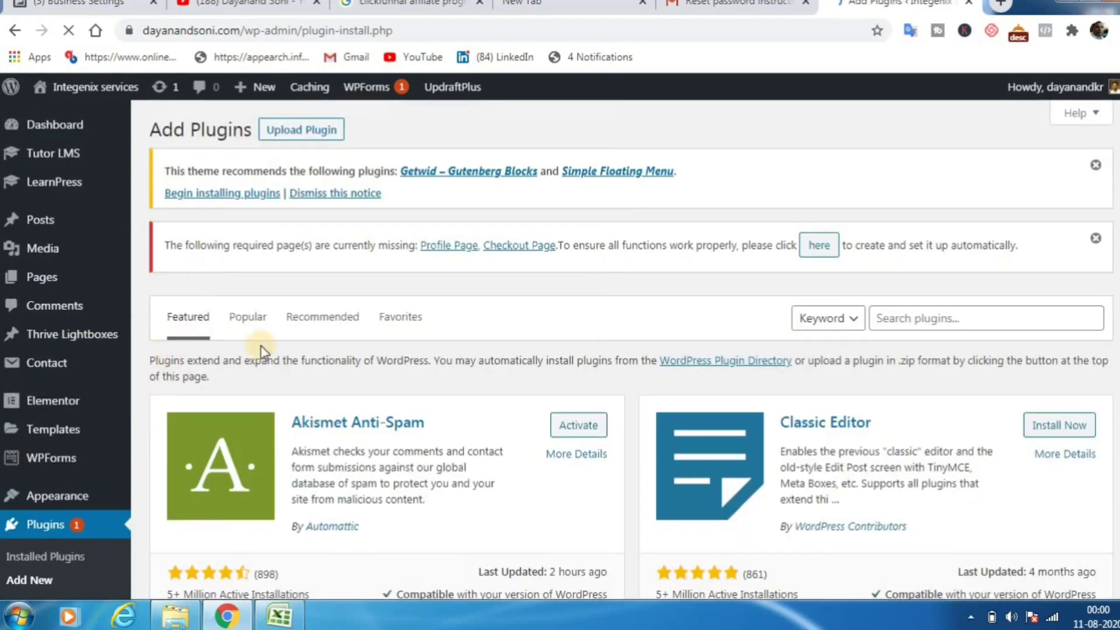
click(1095, 165)
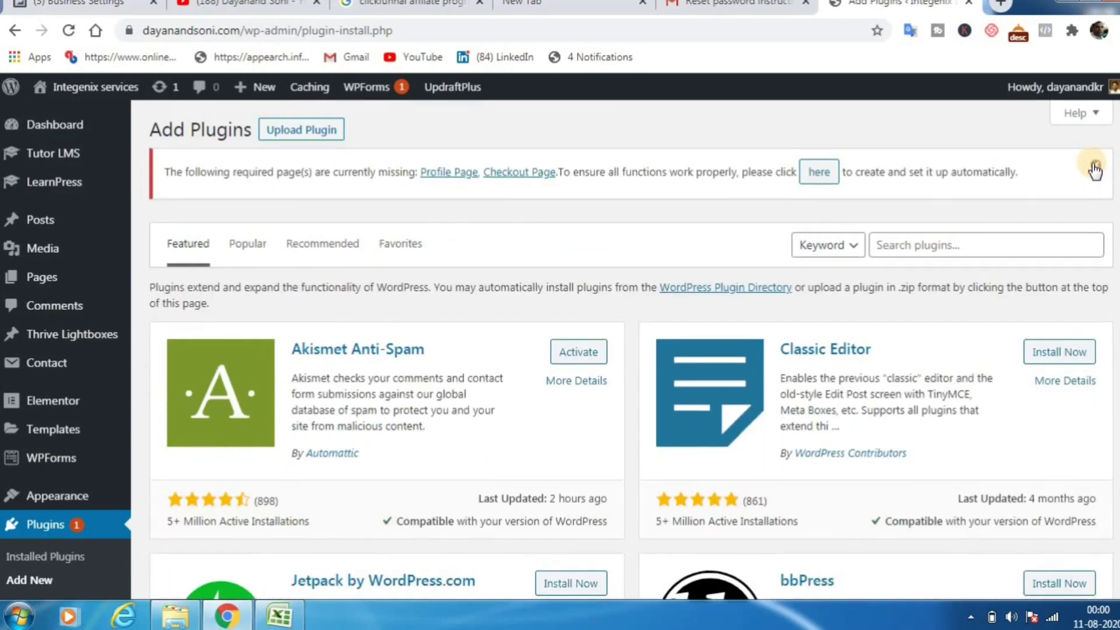
Search the plugin directory for "header & footer"
click(927, 250)
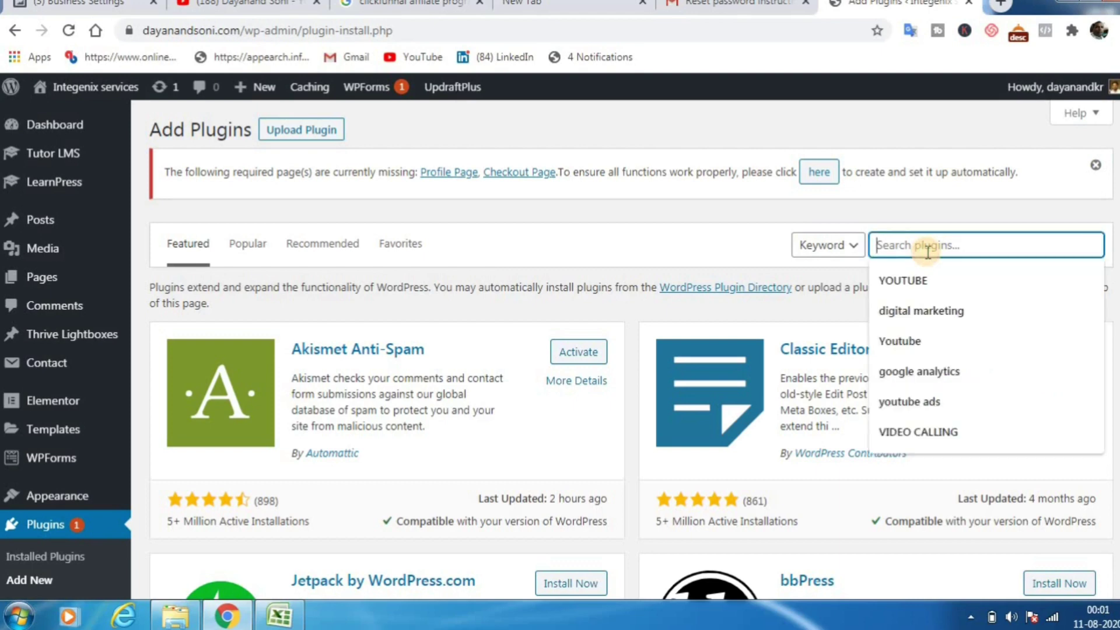
text(header)
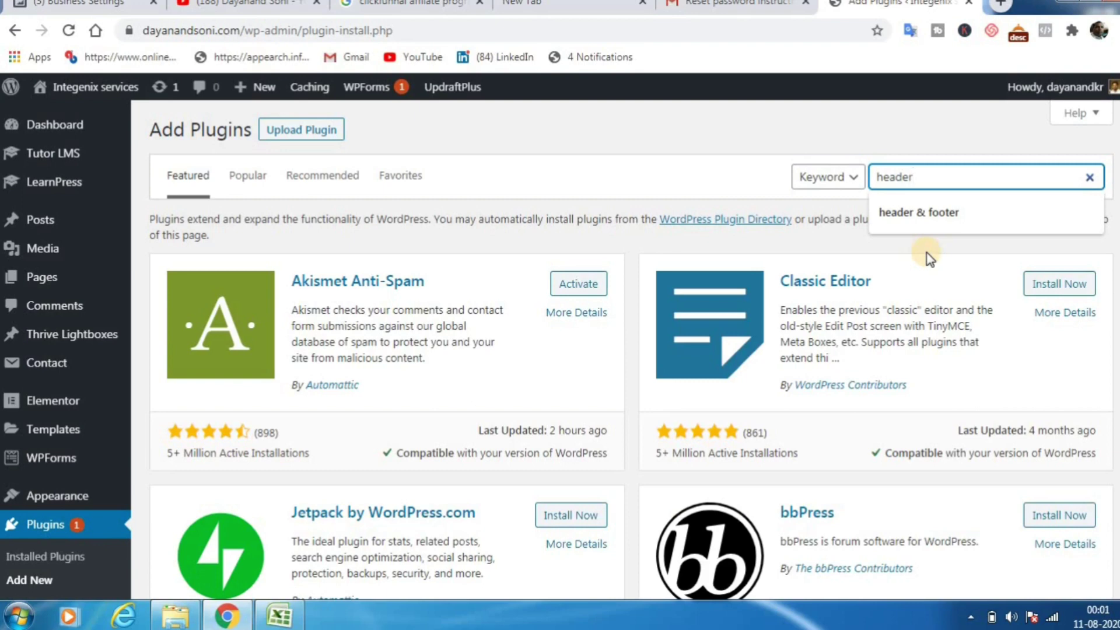
key(Return)
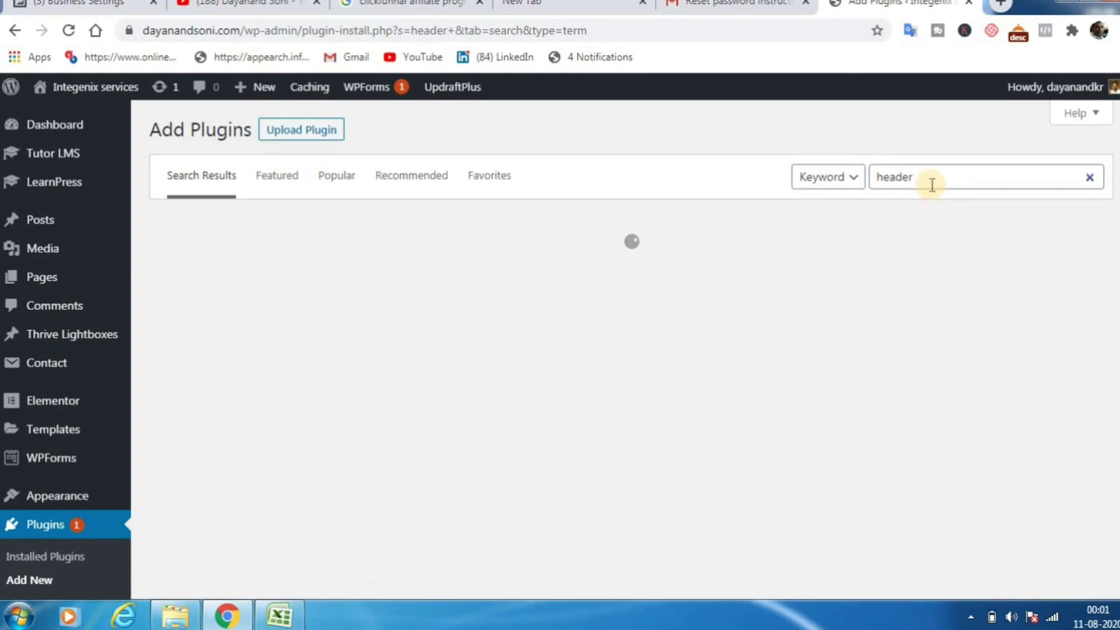
click(932, 185)
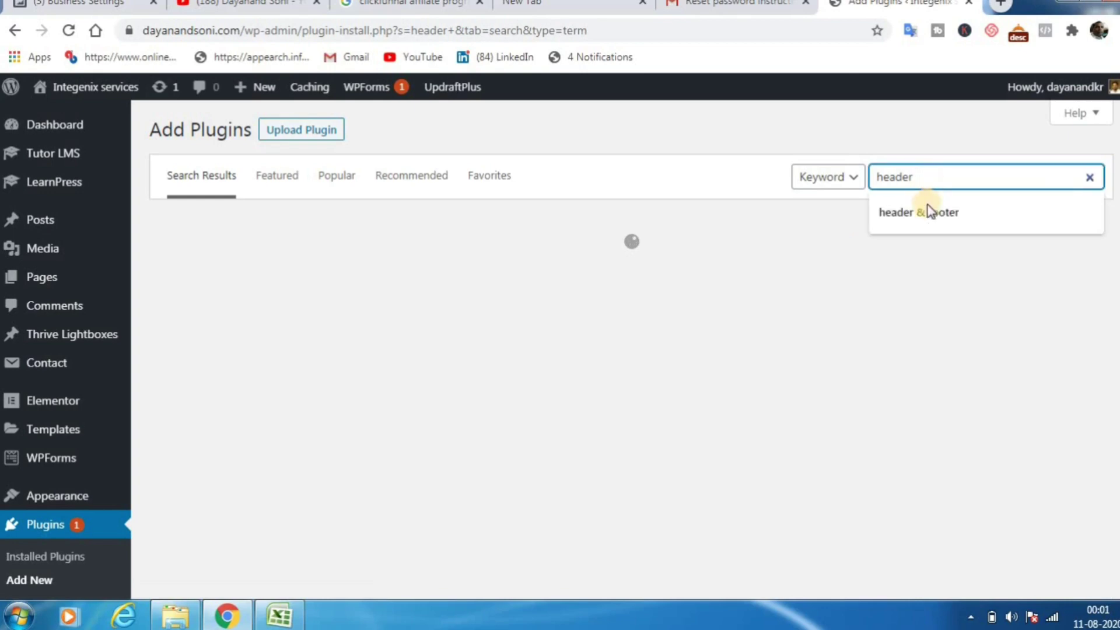
click(928, 205)
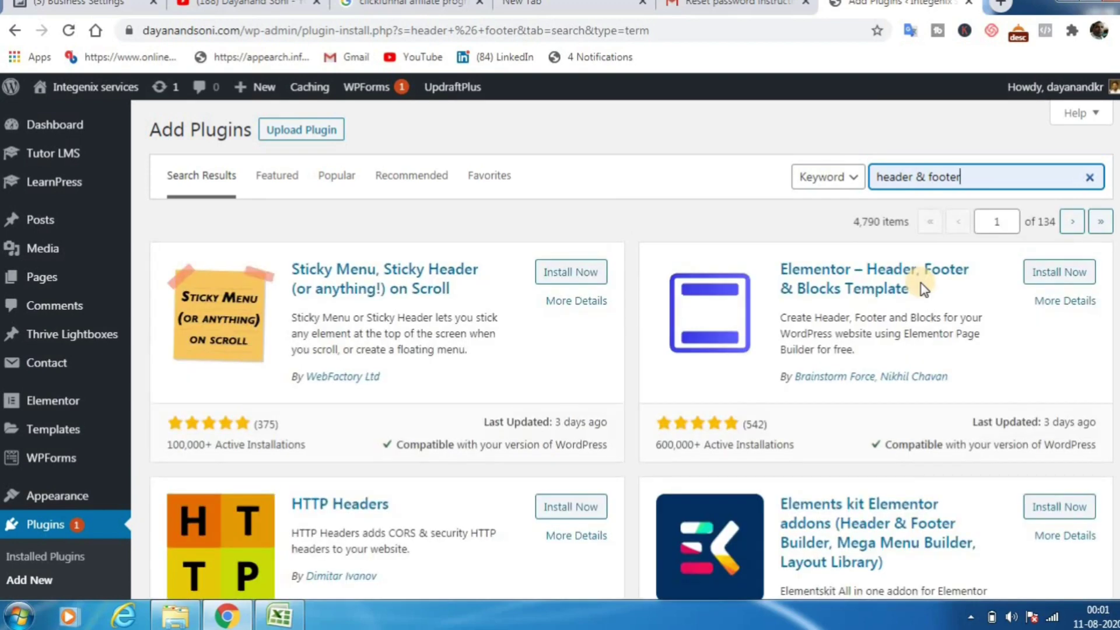
Examine the plugin search results for one that inserts scripts into the site's header and footer
scroll(558, 379, down, 1)
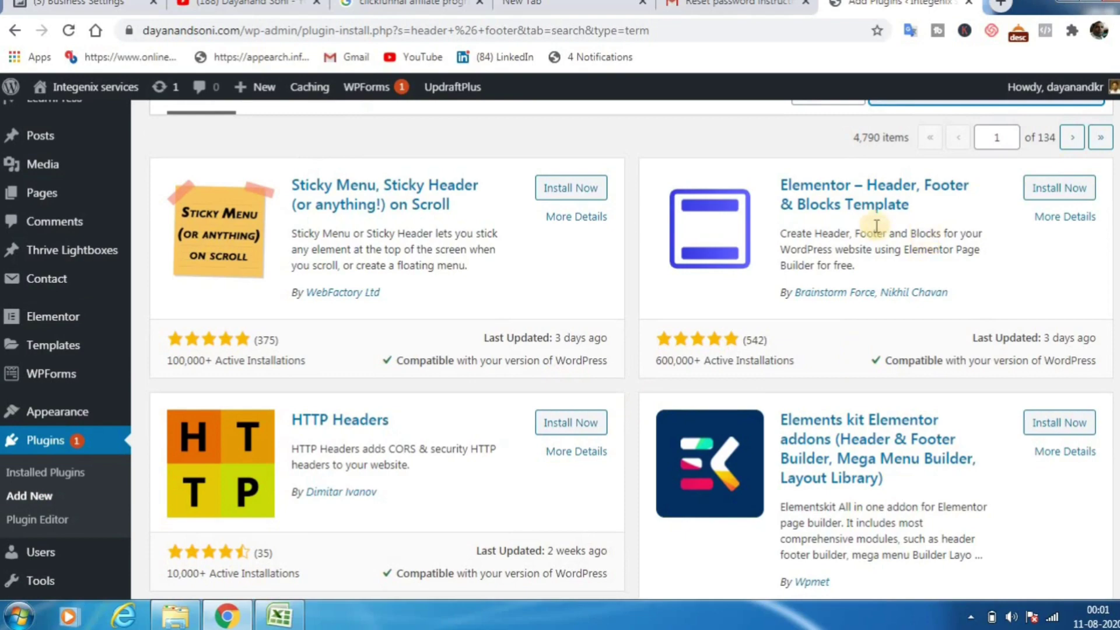
scroll(490, 356, down, 4)
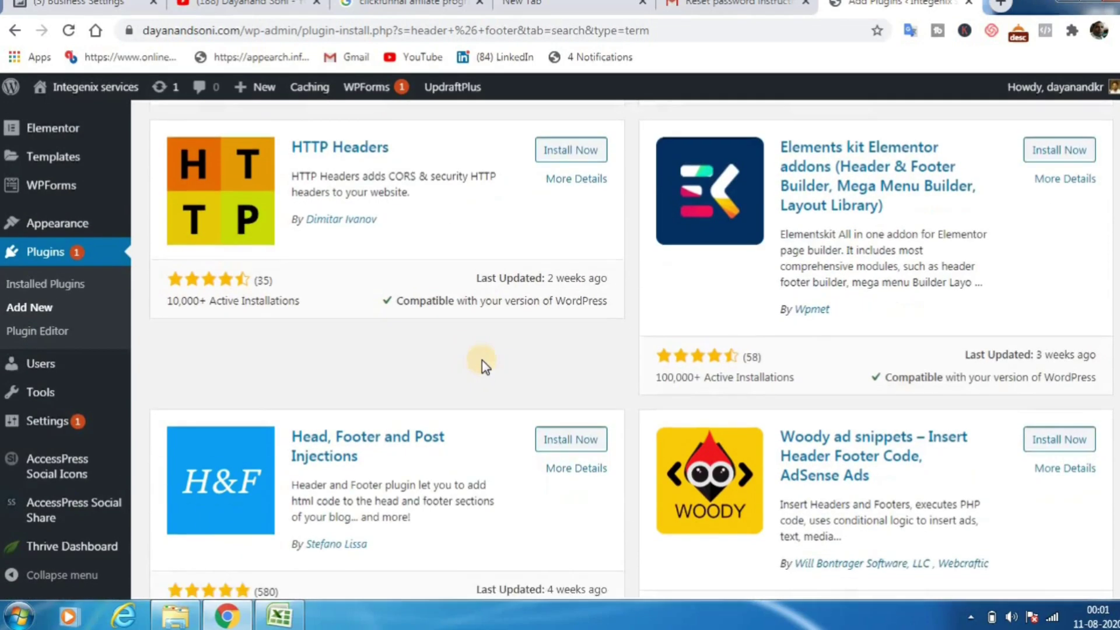
scroll(482, 359, down, 2)
scroll(482, 360, down, 5)
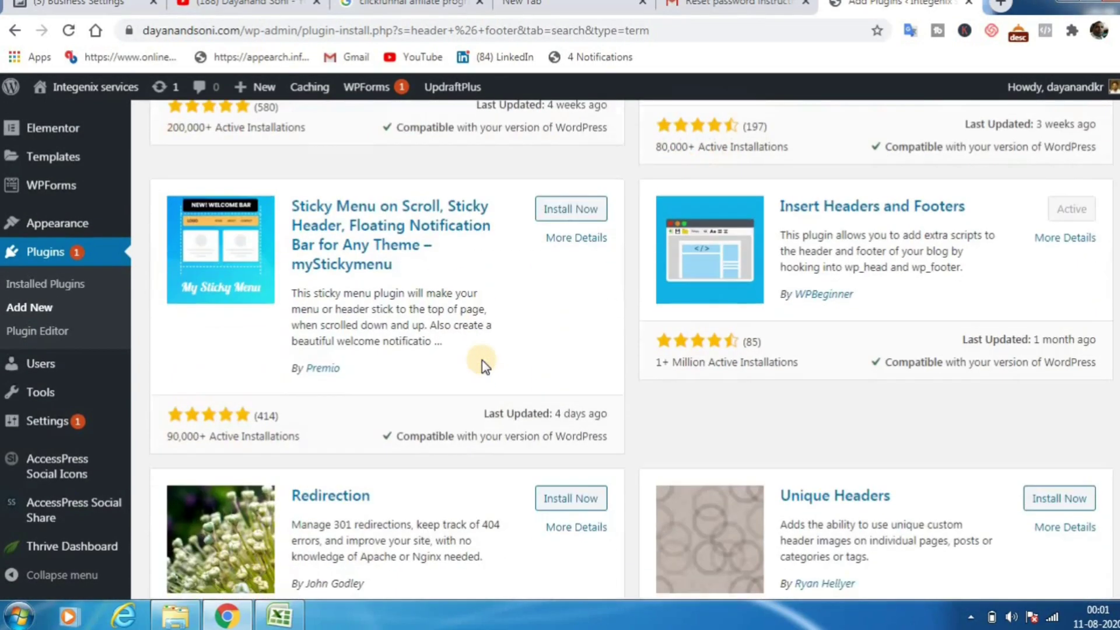
scroll(482, 359, down, 12)
scroll(482, 359, down, 3)
scroll(482, 360, up, 2)
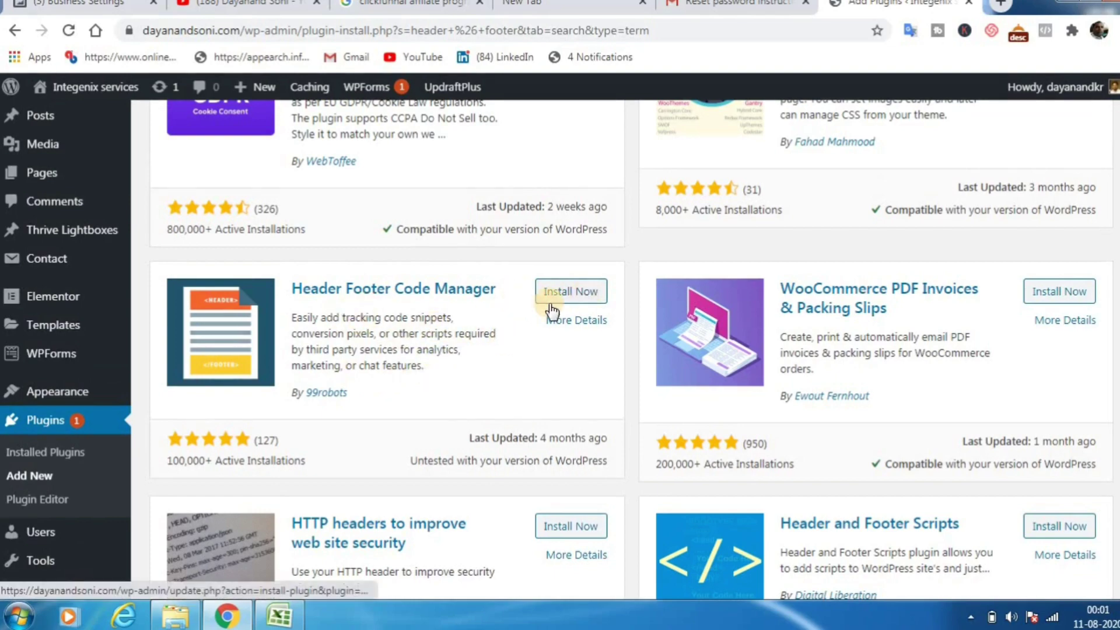
scroll(551, 309, down, 3)
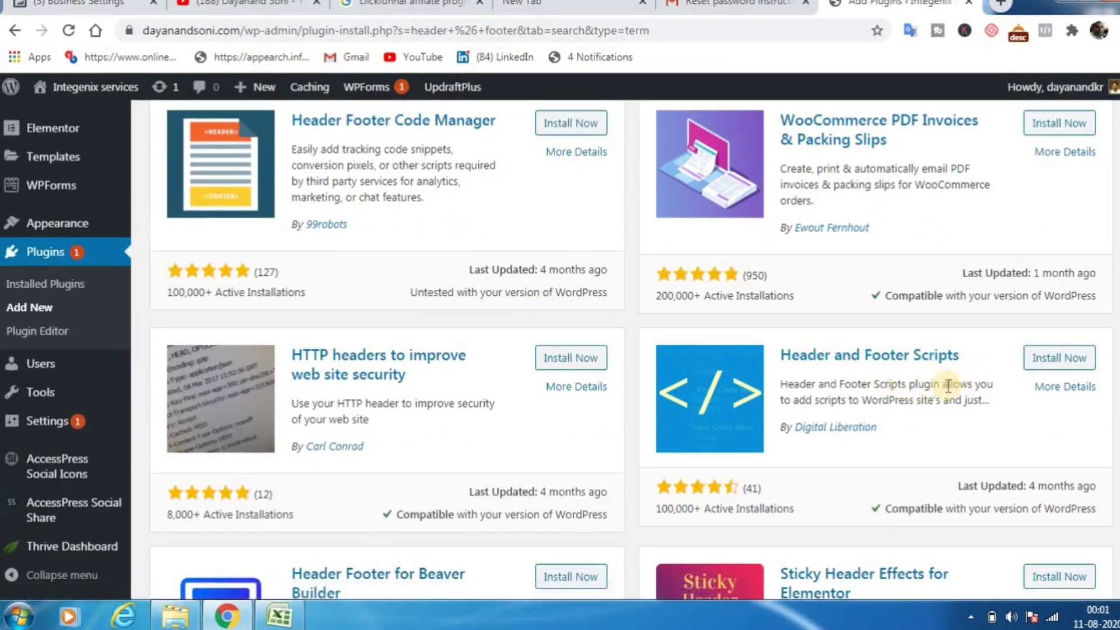
scroll(537, 403, up, 15)
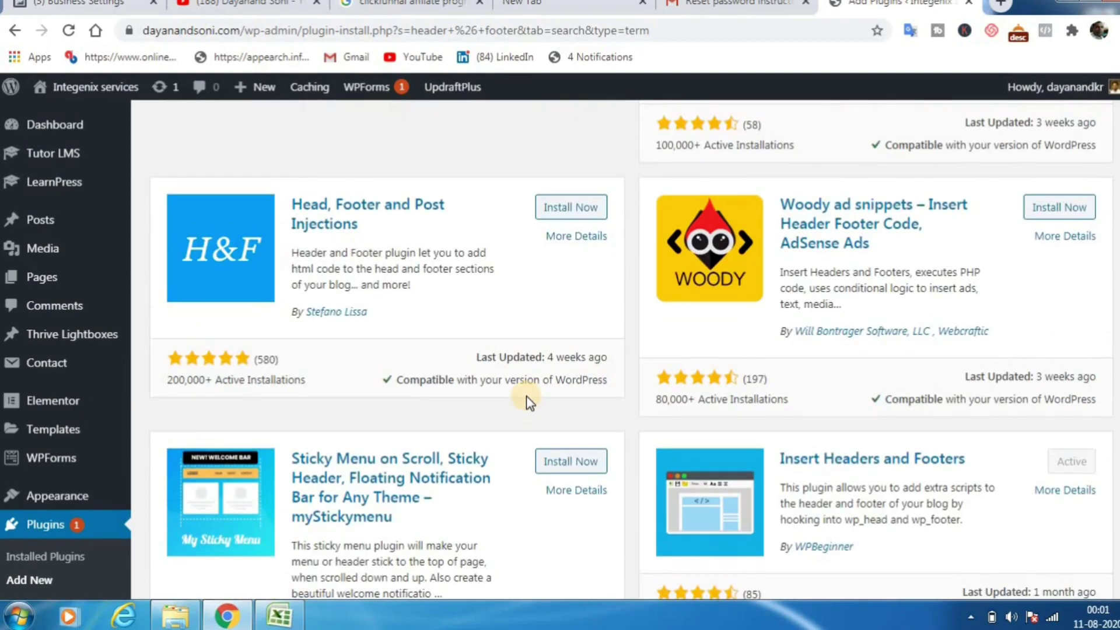
Open the settings page of the already active Insert Headers and Footers plugin
scroll(910, 519, down, 5)
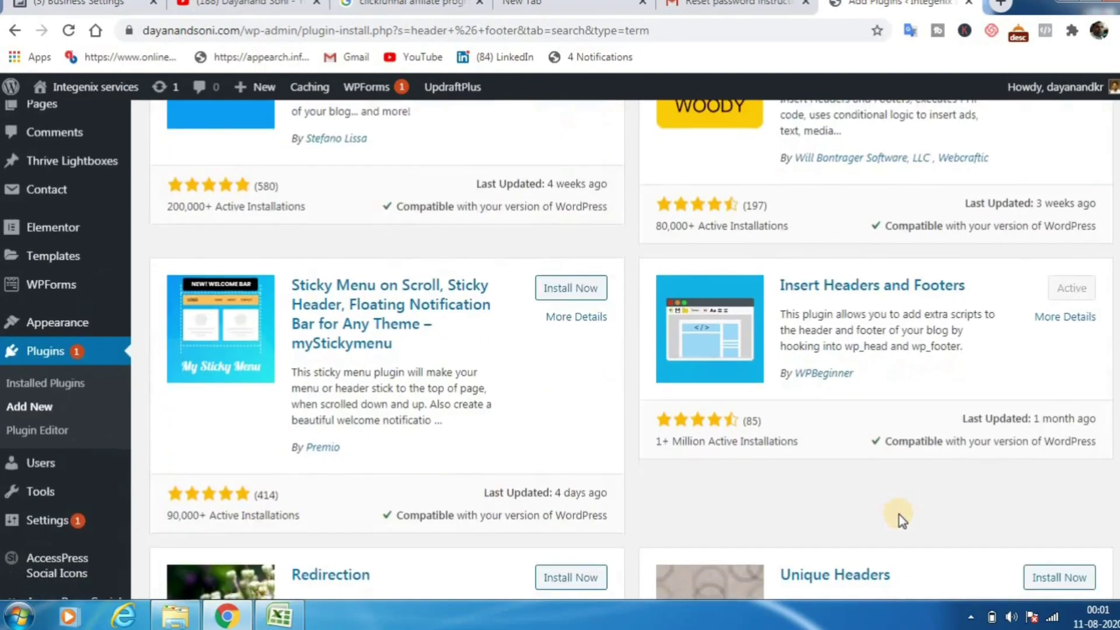
scroll(898, 514, down, 3)
scroll(493, 438, down, 1)
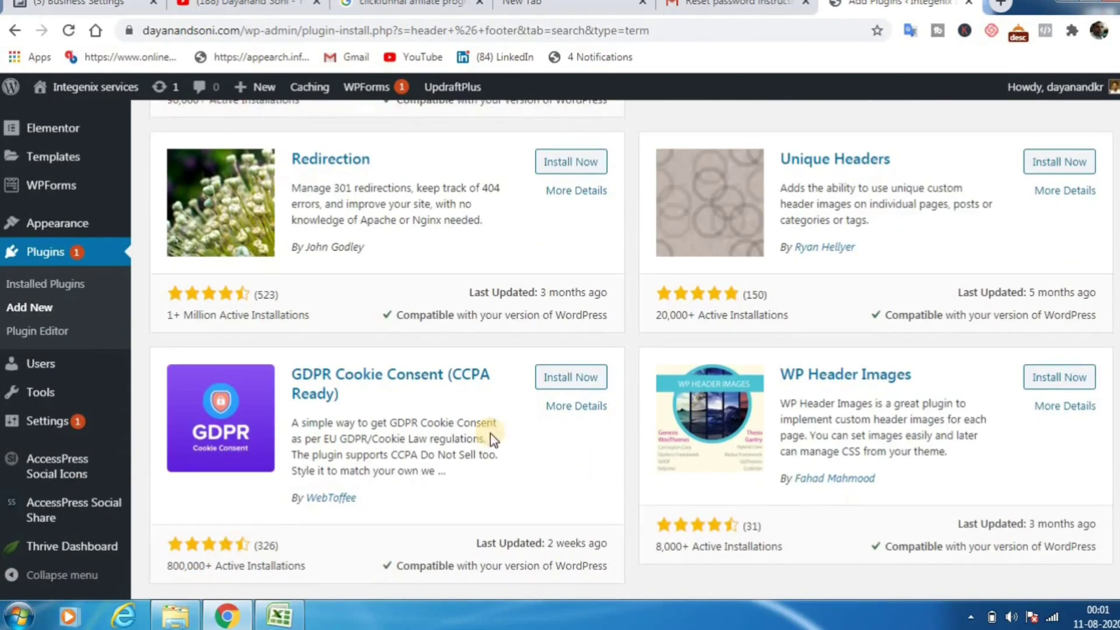
scroll(444, 419, down, 5)
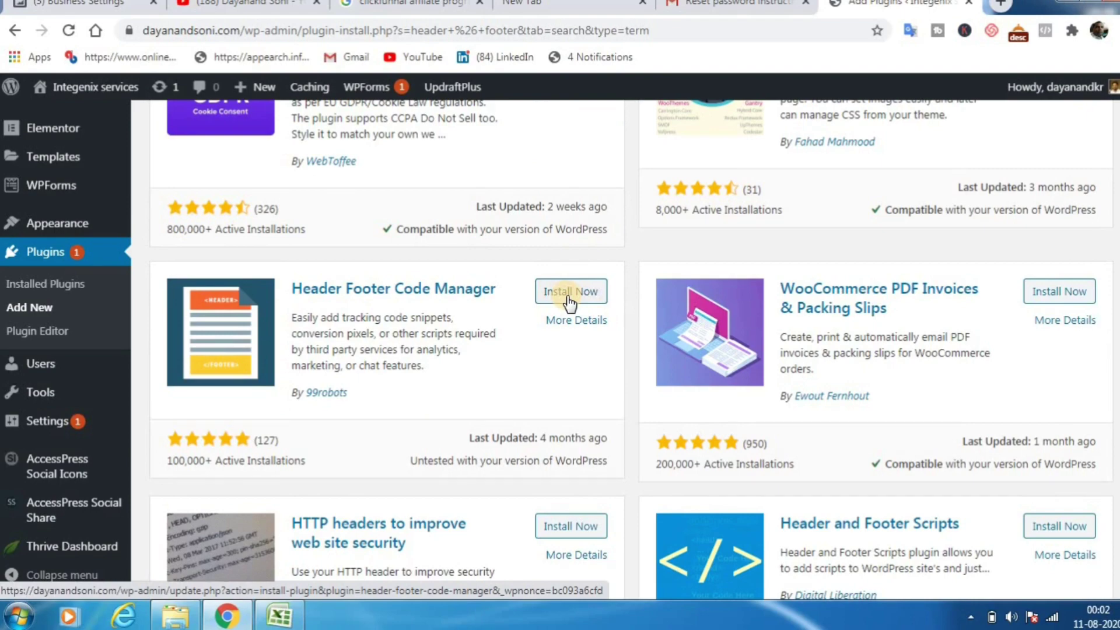
scroll(67, 280, down, 3)
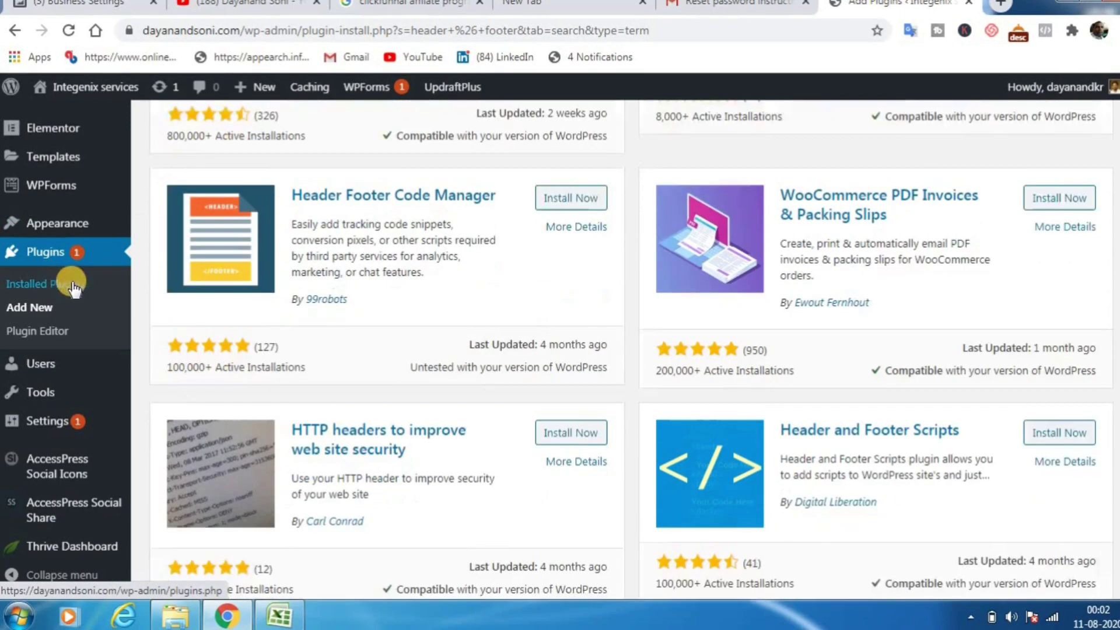
mouse_move(56, 426)
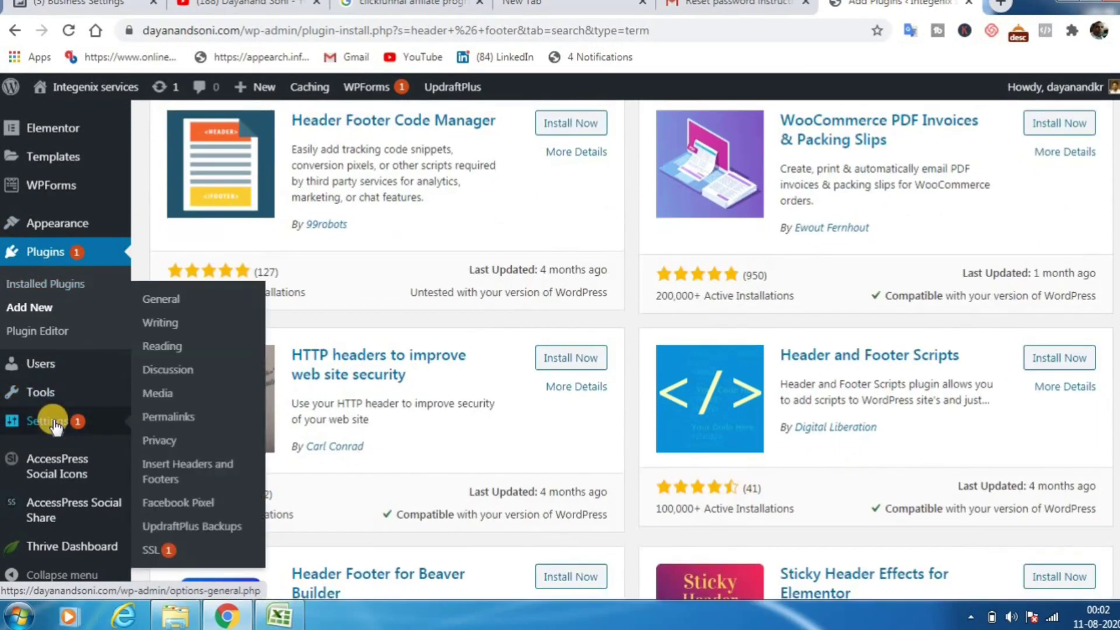
click(183, 469)
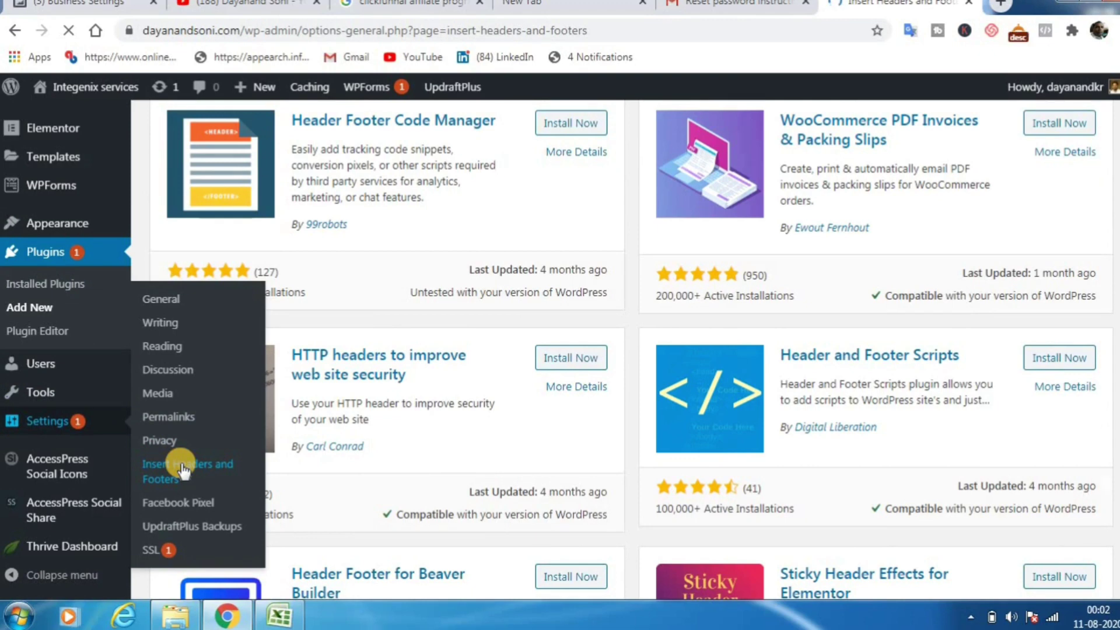
Paste the copied Facebook pixel base code below the Google Analytics tag in the header scripts, separated by blank lines, and save the settings
scroll(447, 417, down, 1)
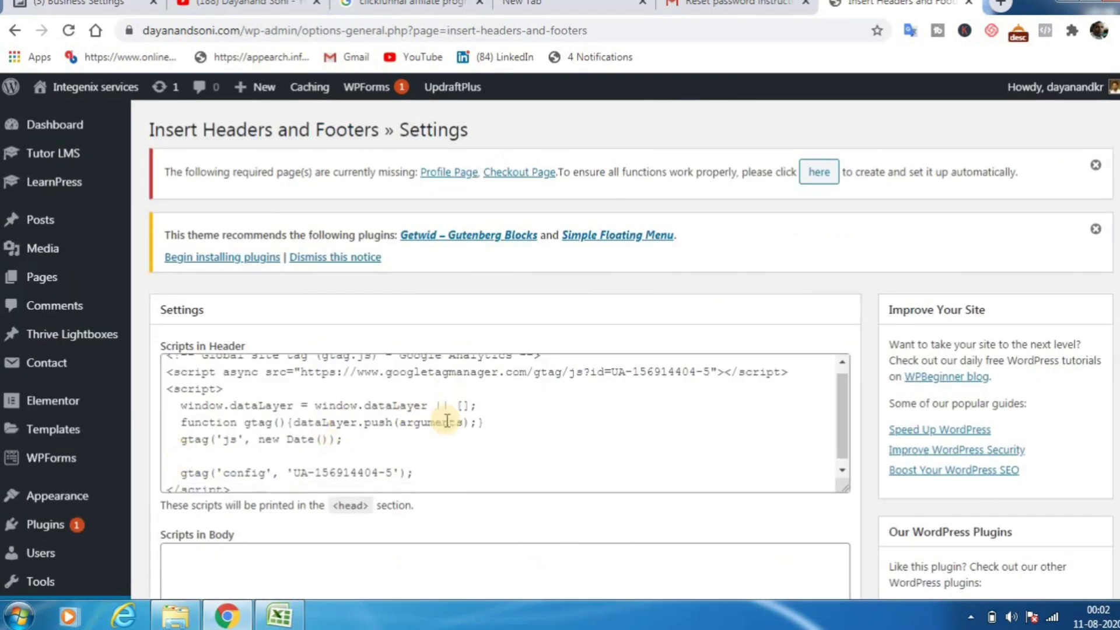
click(443, 474)
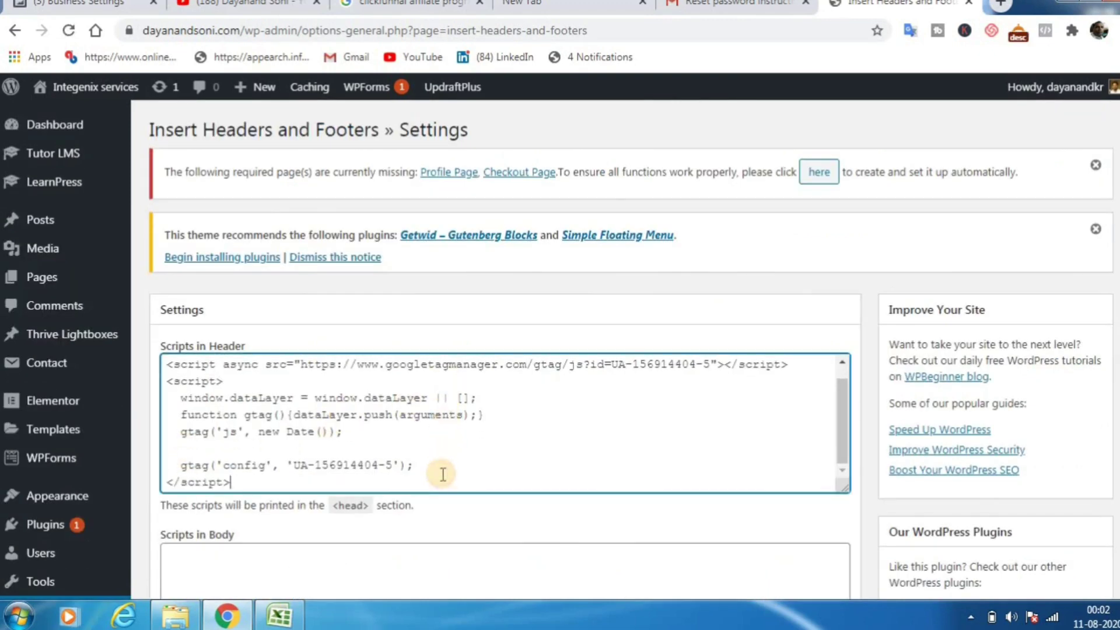
key(Return)
key(Return)
key(Return)
key(Return)
key(Return)
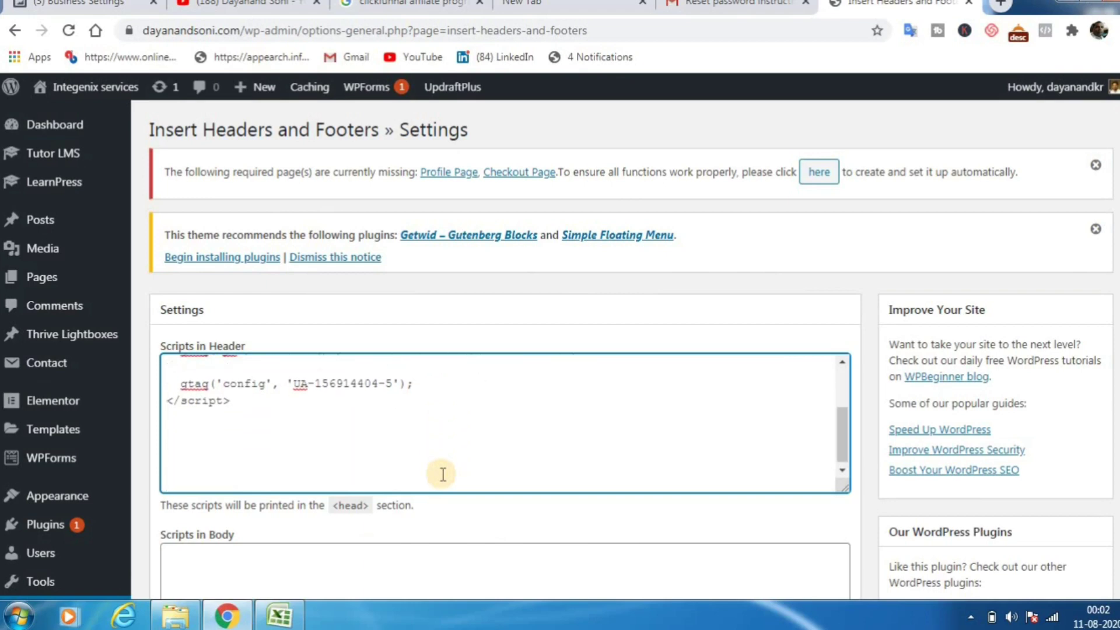
key(ctrl+v)
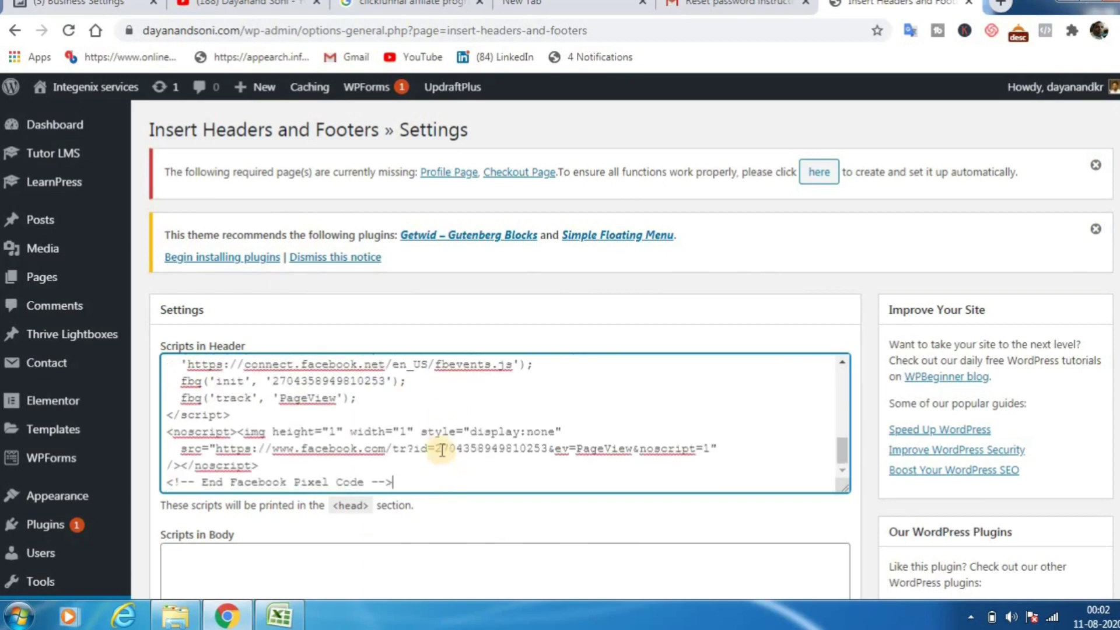
scroll(425, 430, down, 4)
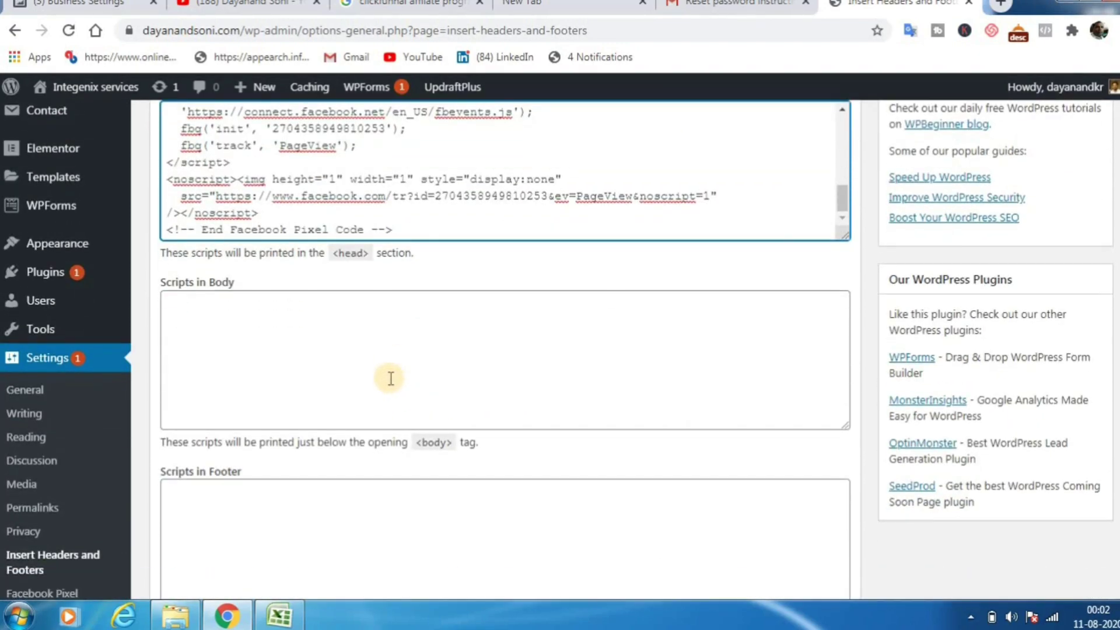
scroll(390, 378, down, 4)
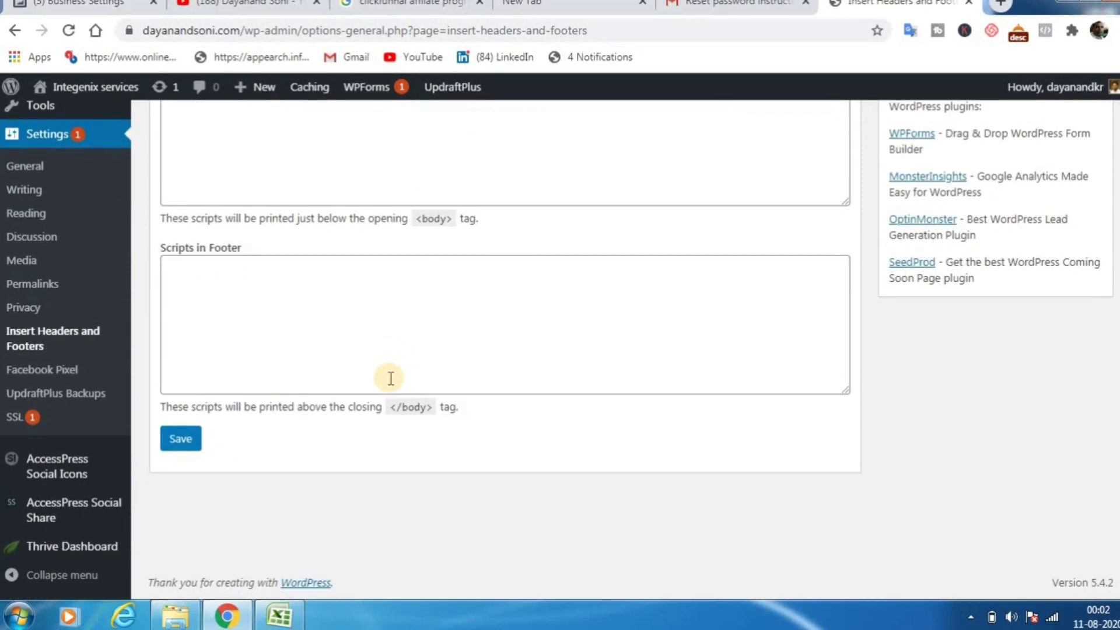
click(181, 439)
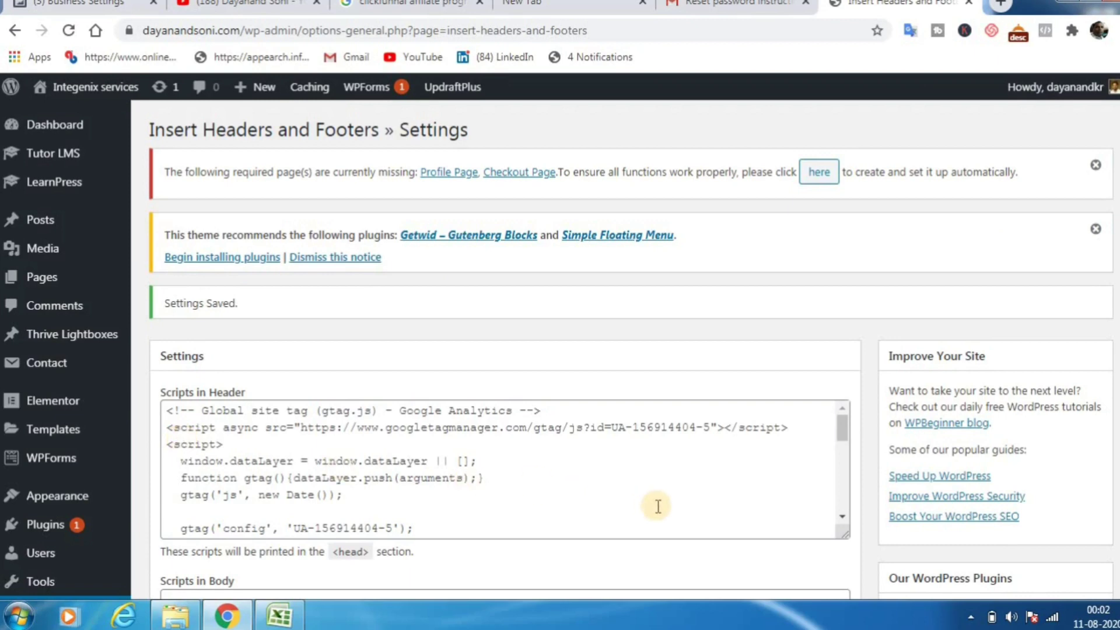
Check the plugin settings page for installed pixels with the Facebook Pixel Helper extension
click(1072, 30)
click(991, 181)
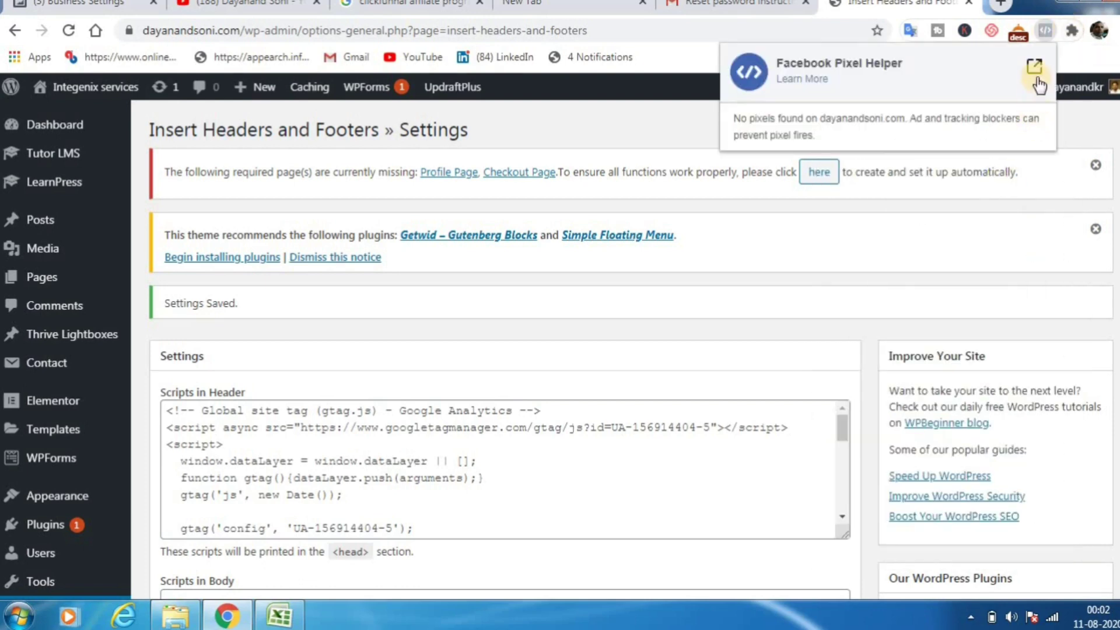
click(1045, 34)
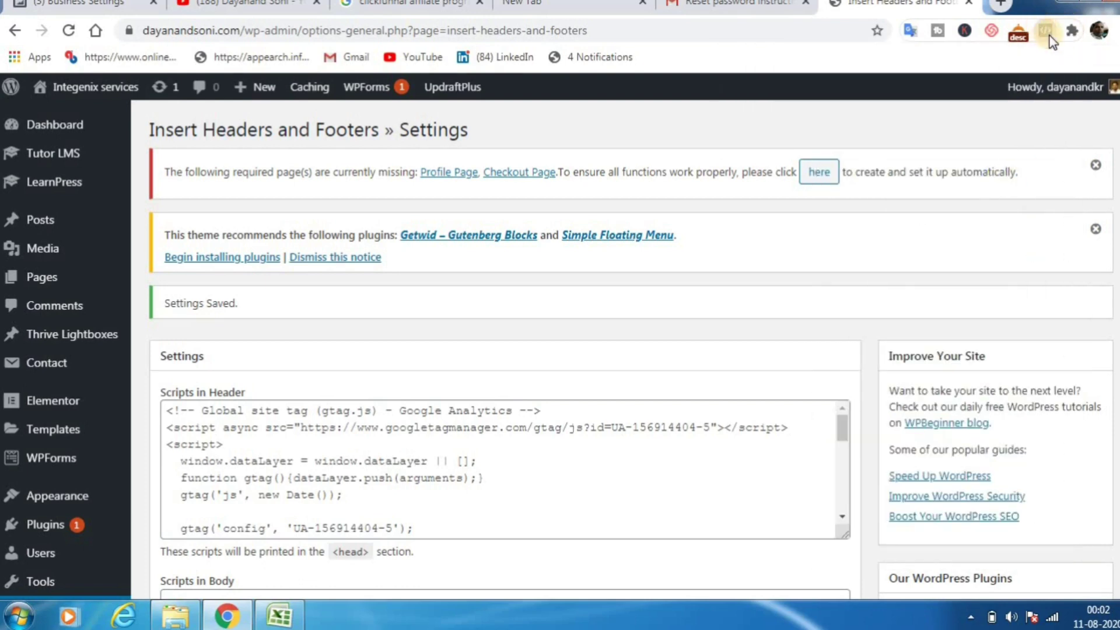
click(1048, 37)
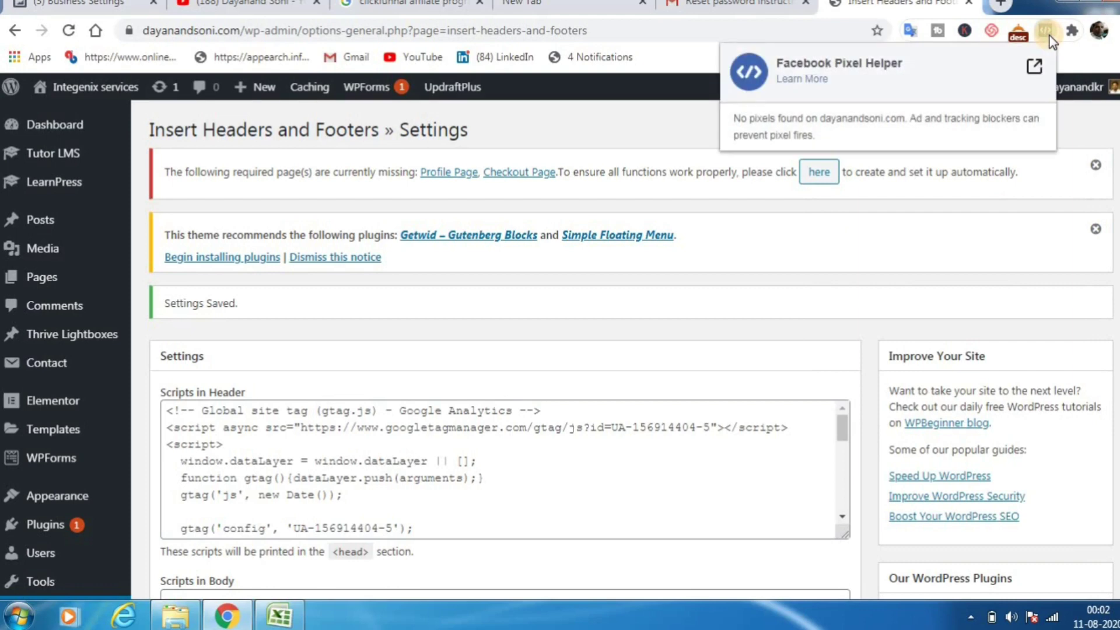
click(1076, 36)
click(1076, 36)
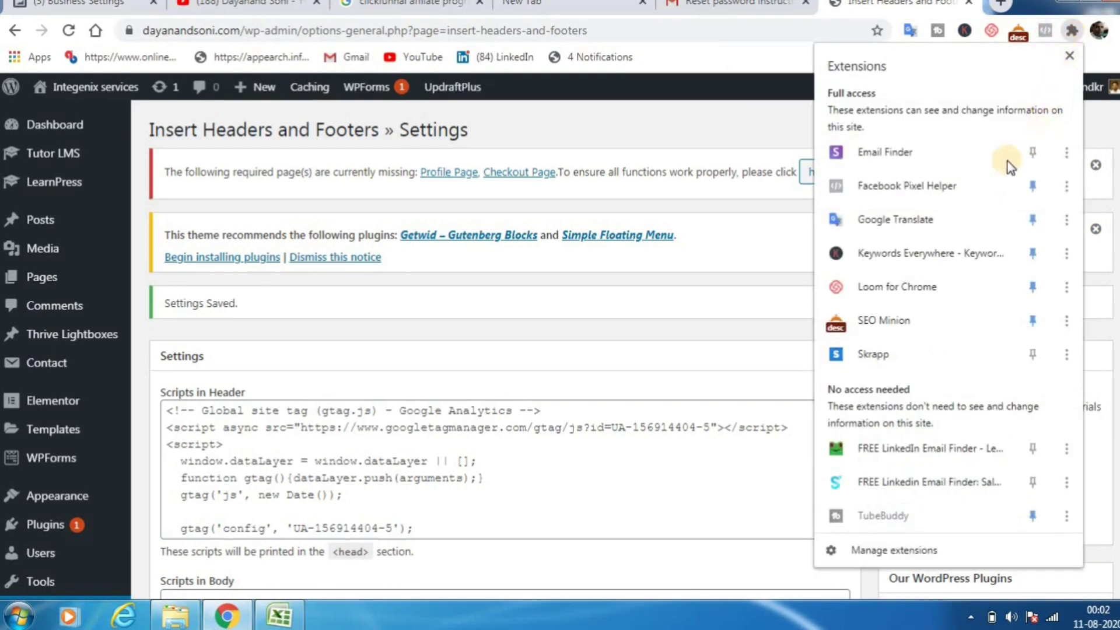
click(923, 193)
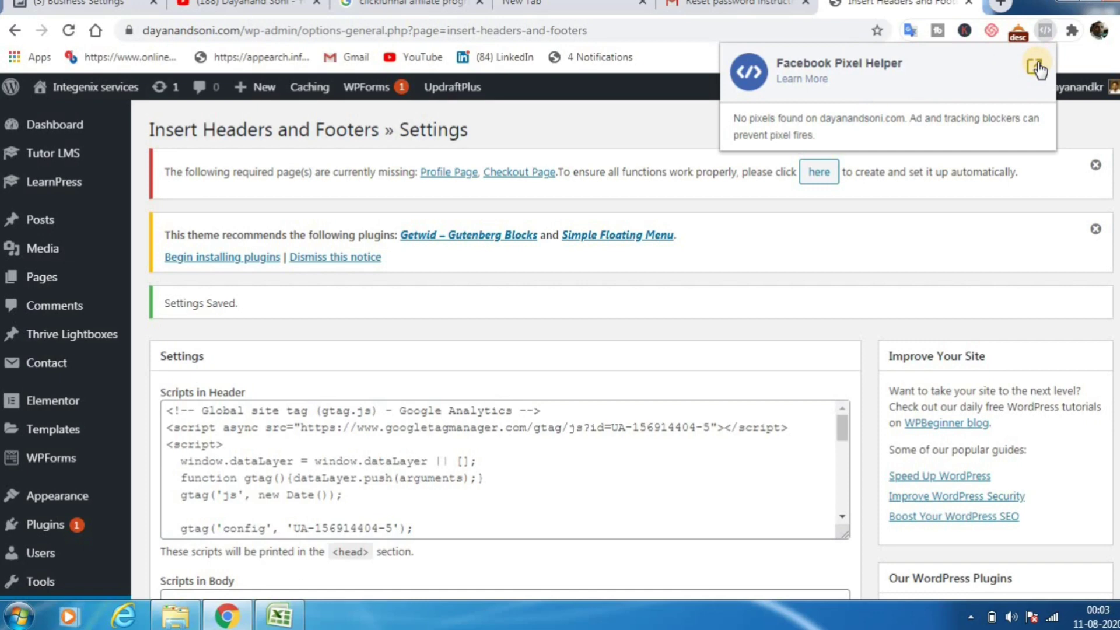
Open the Facebook Pixel plugin's settings page in the WordPress dashboard
scroll(292, 350, down, 2)
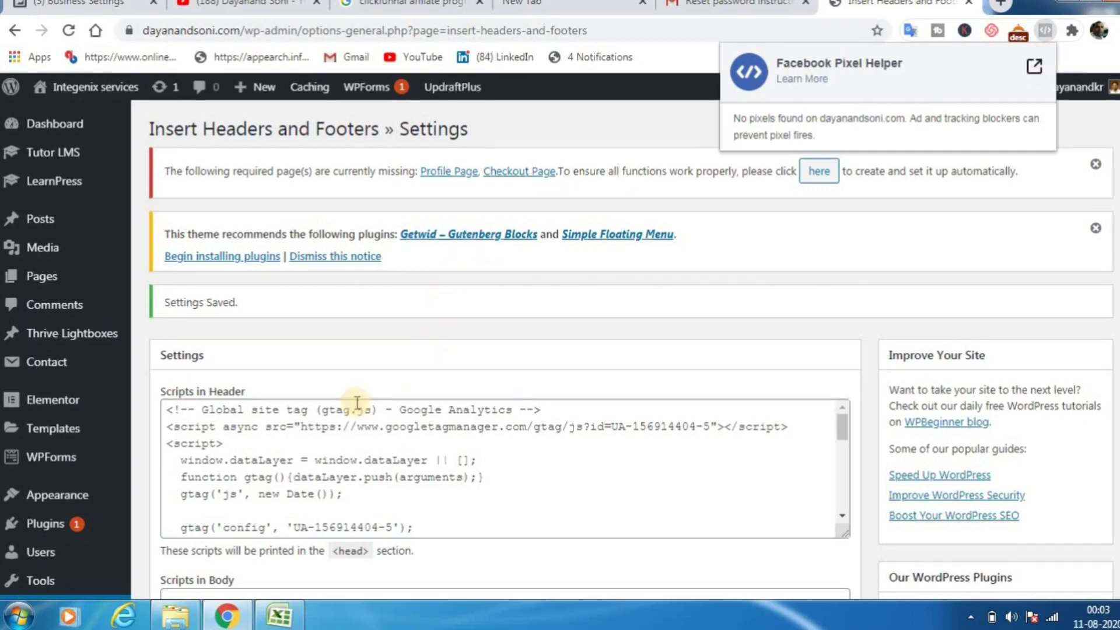
scroll(36, 416, down, 4)
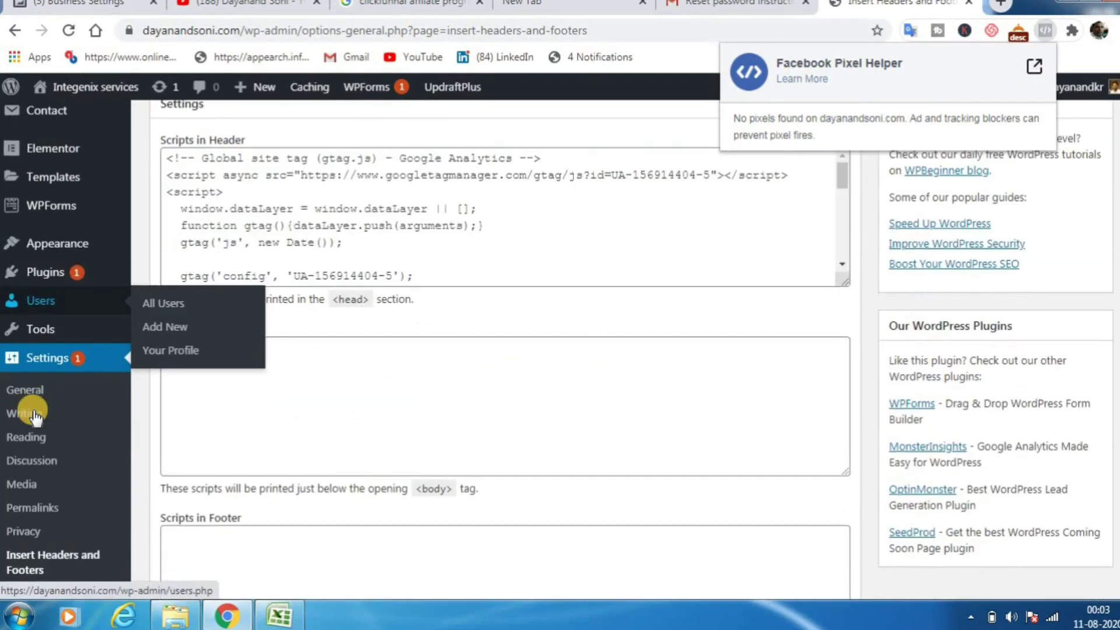
scroll(36, 417, down, 2)
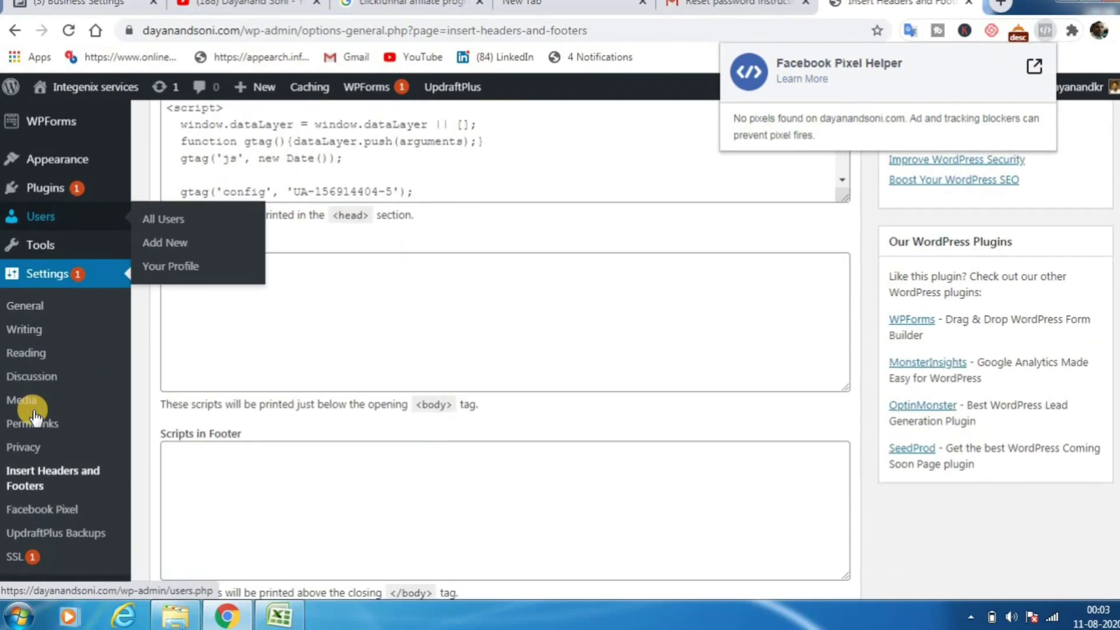
scroll(34, 415, down, 2)
click(40, 424)
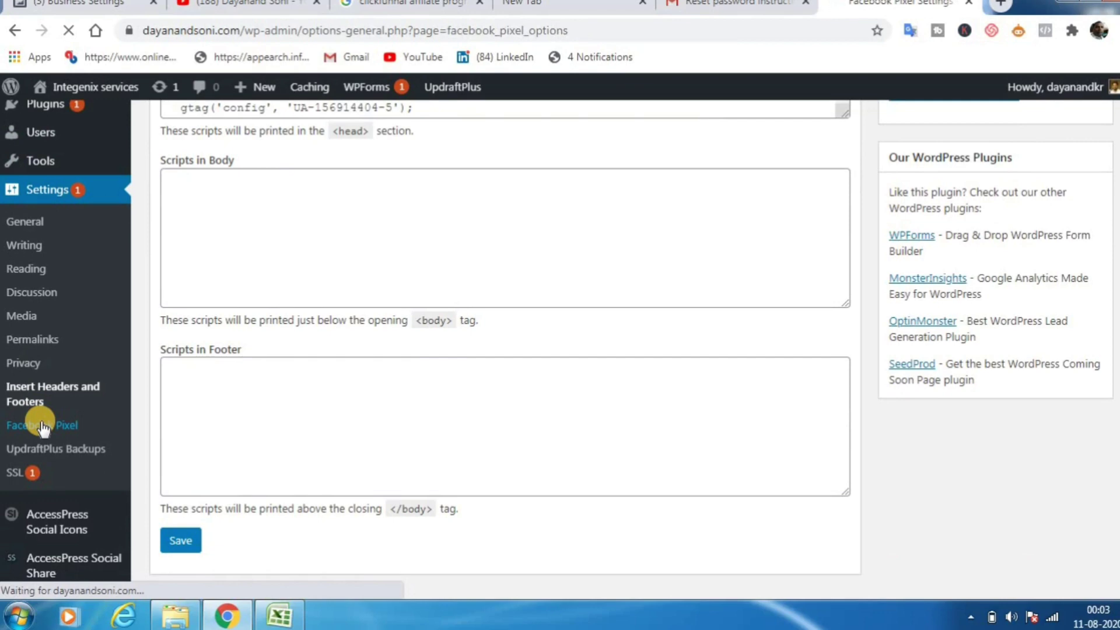
Replace the content of the Access Token field with the copied Facebook pixel code and save the changes
scroll(488, 412, down, 6)
scroll(549, 345, down, 5)
scroll(548, 345, up, 3)
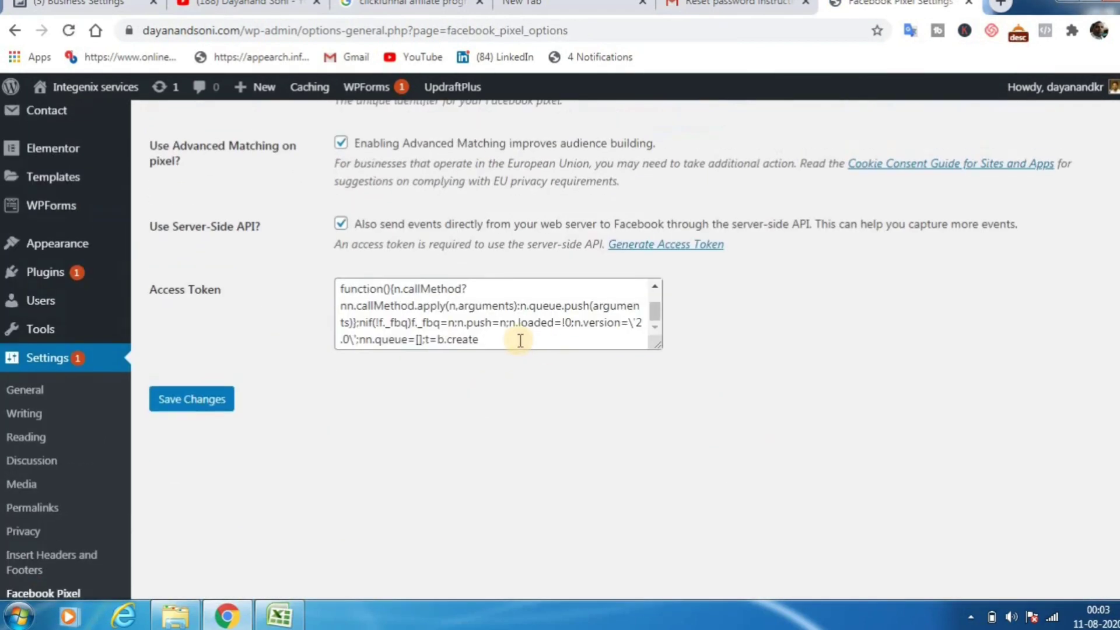
drag(485, 341, 331, 262)
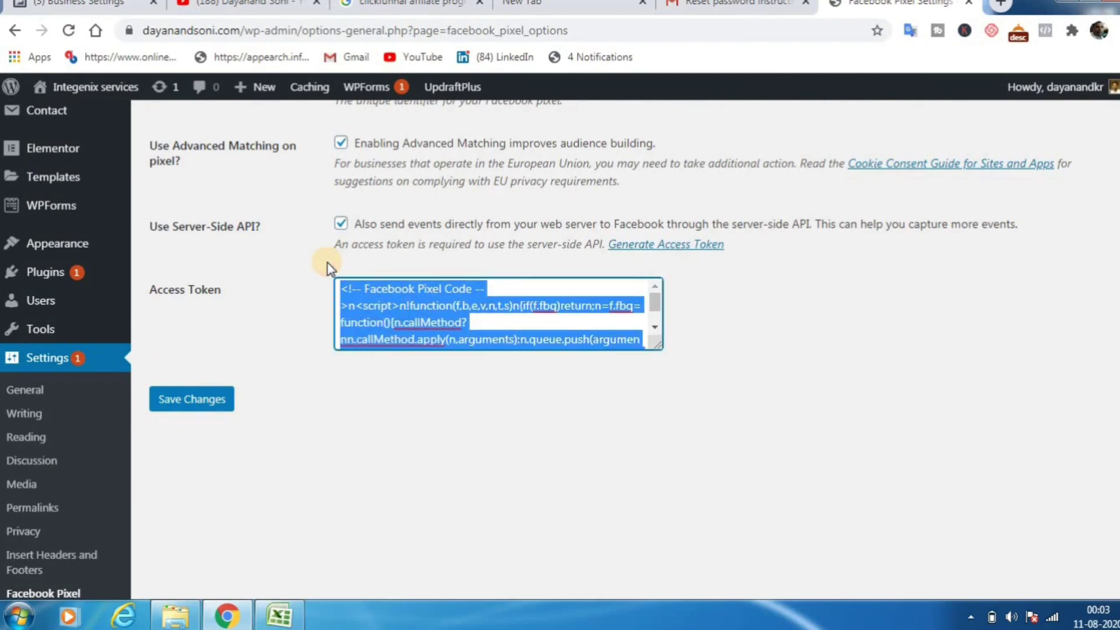
key(BackSpace)
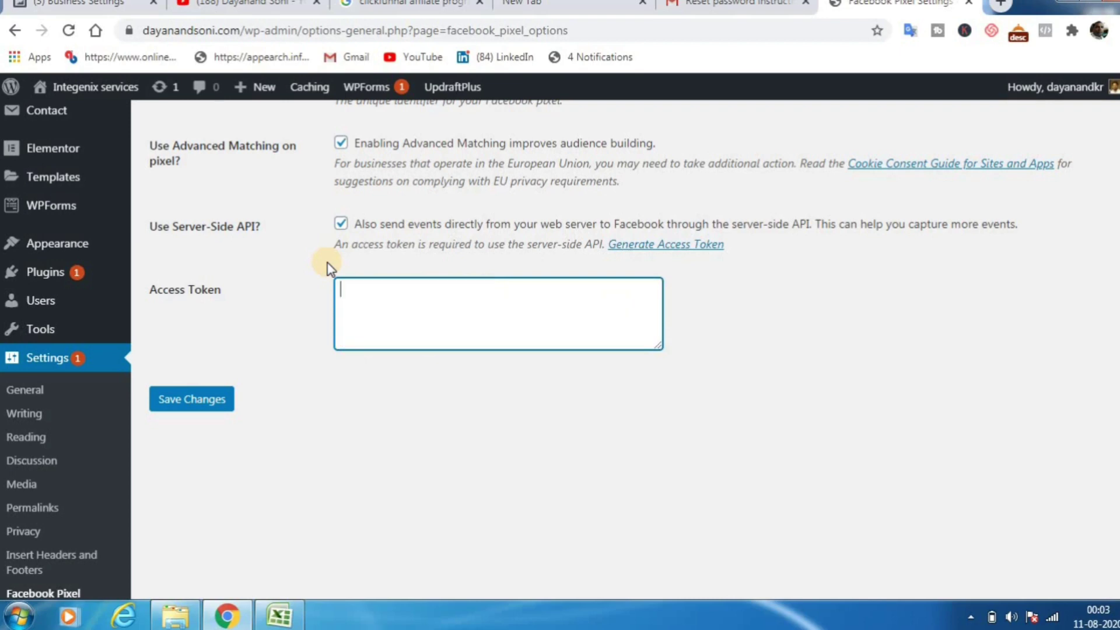
key(ctrl+v)
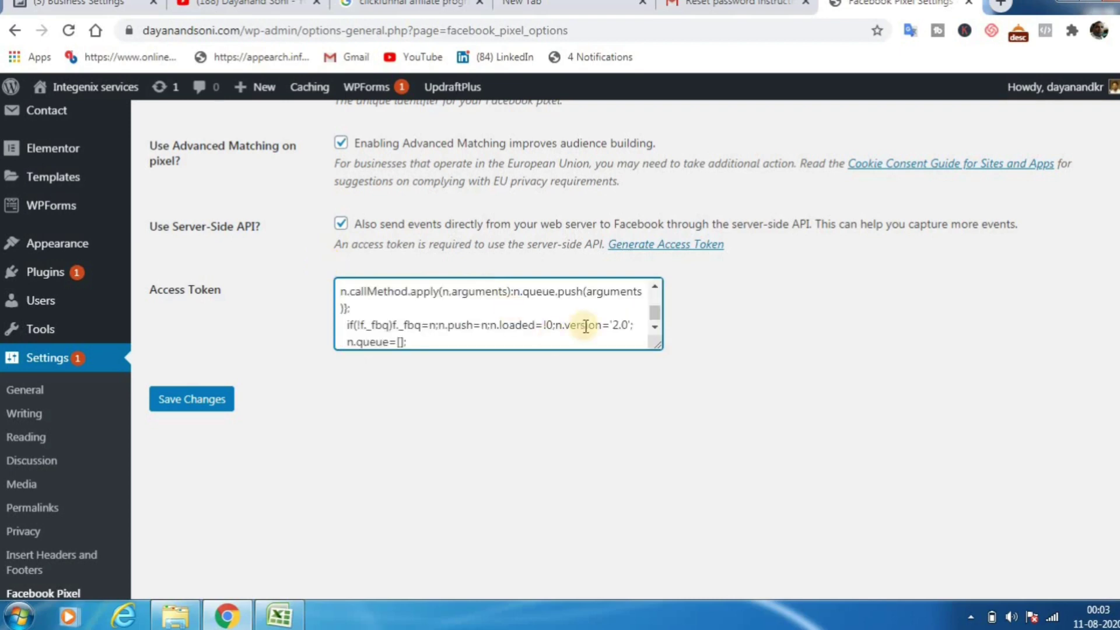
scroll(608, 297, up, 3)
scroll(608, 297, down, 3)
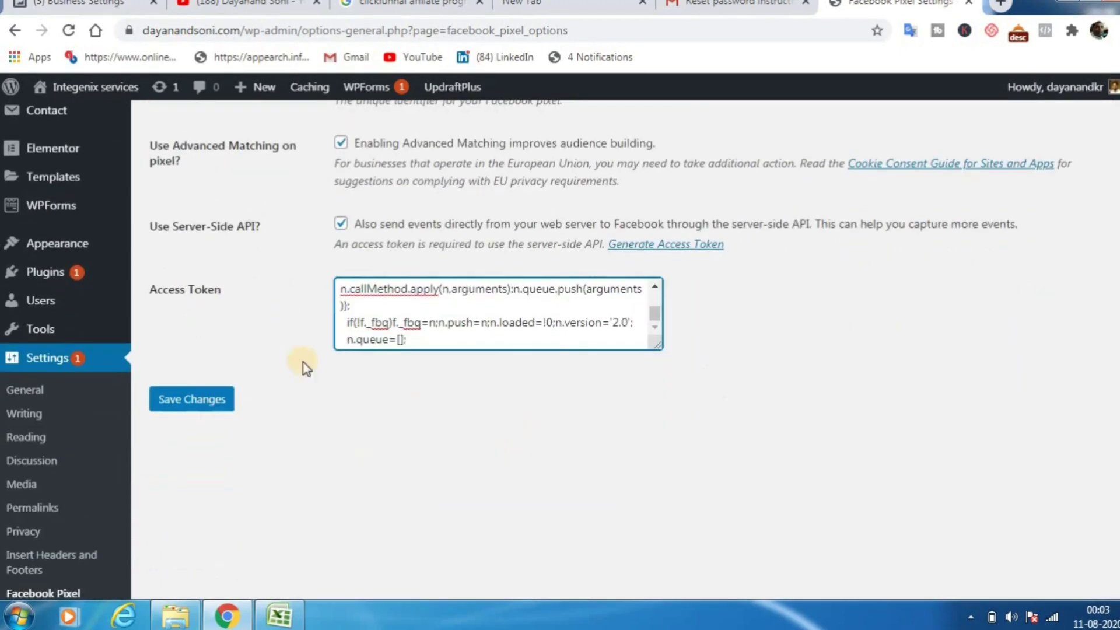
click(194, 403)
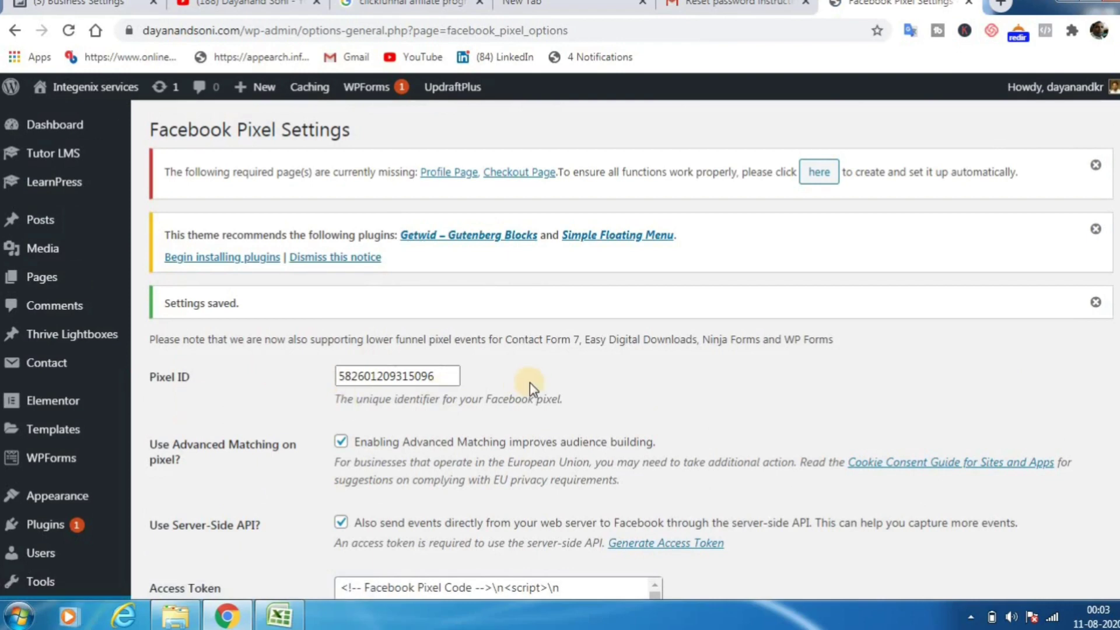
Review the saved Facebook Pixel settings and check this page for pixels with Facebook Pixel Helper
scroll(529, 382, down, 2)
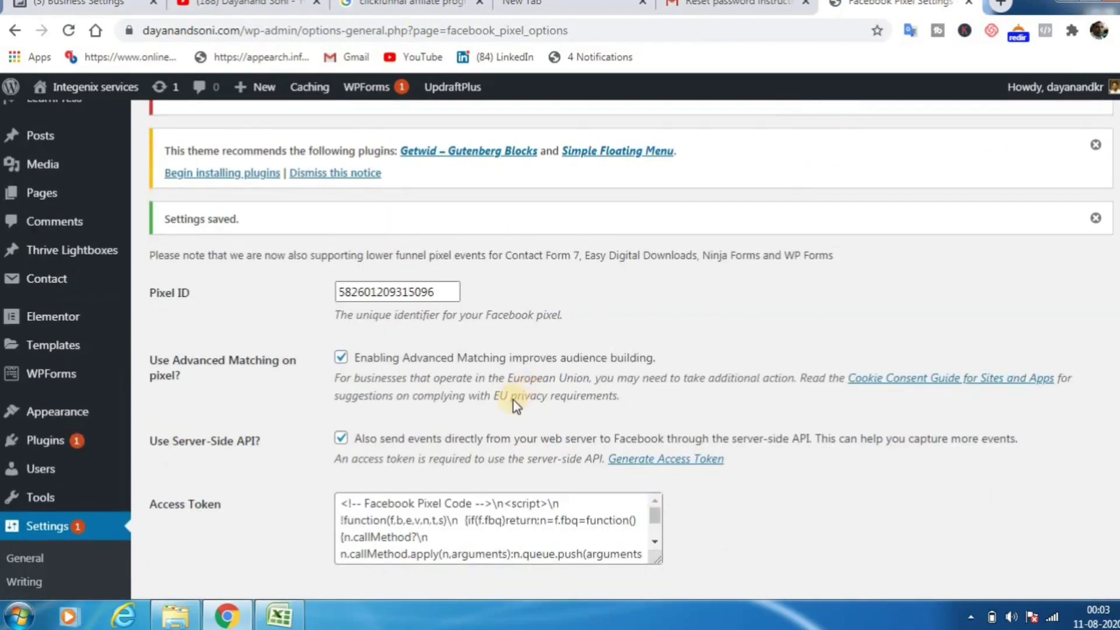
scroll(464, 392, down, 5)
scroll(460, 395, up, 4)
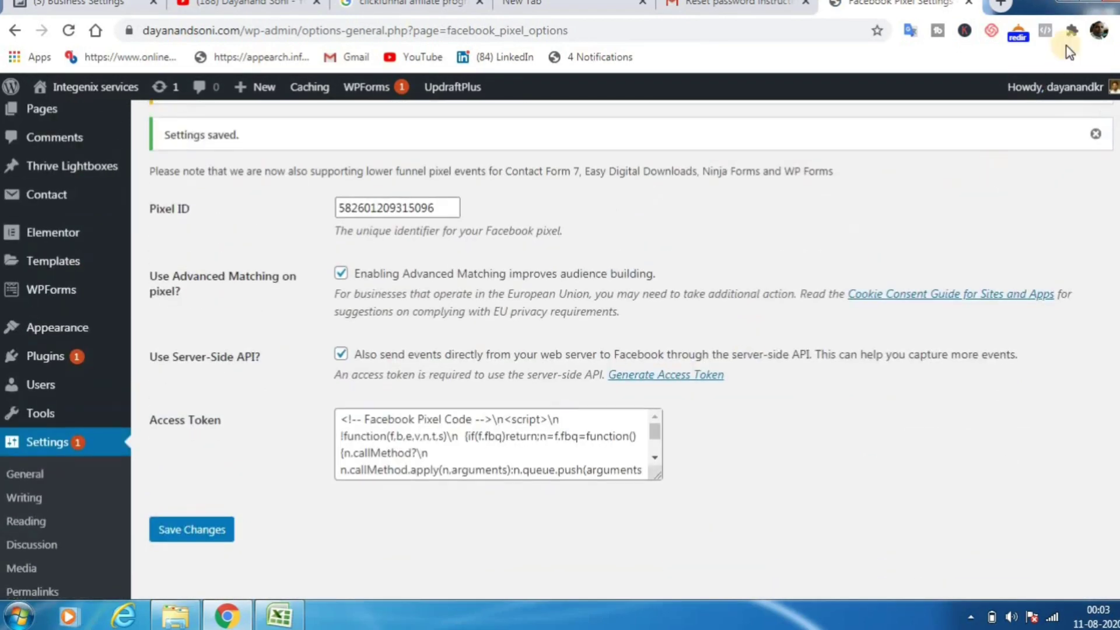
click(1046, 32)
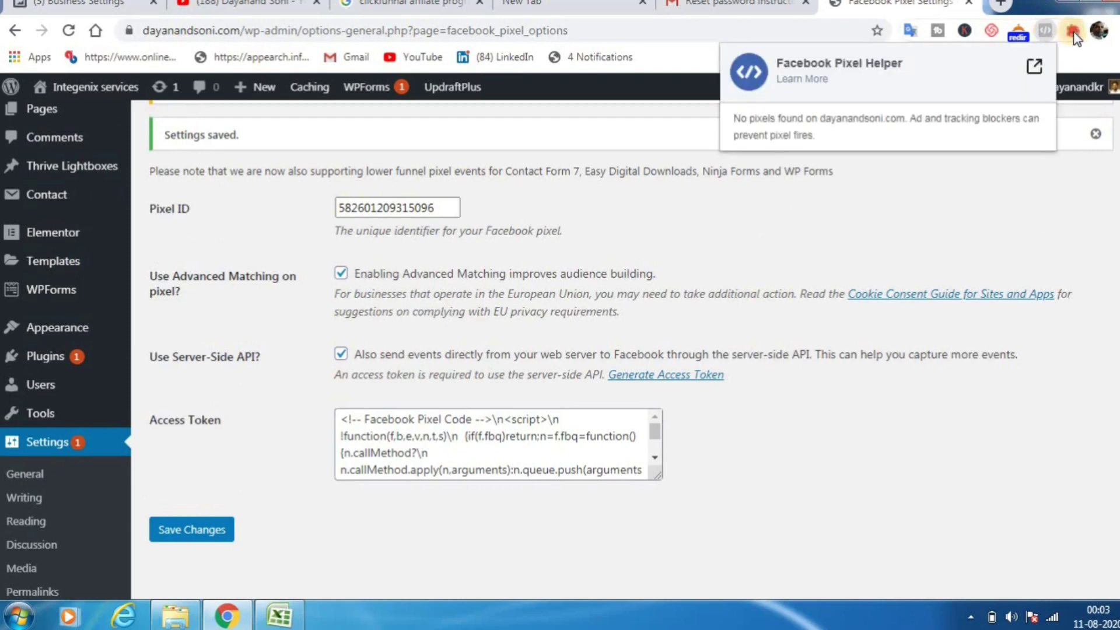
Unpin the Facebook Pixel Helper extension from the browser toolbar and reload the Facebook Pixel settings page
click(1073, 33)
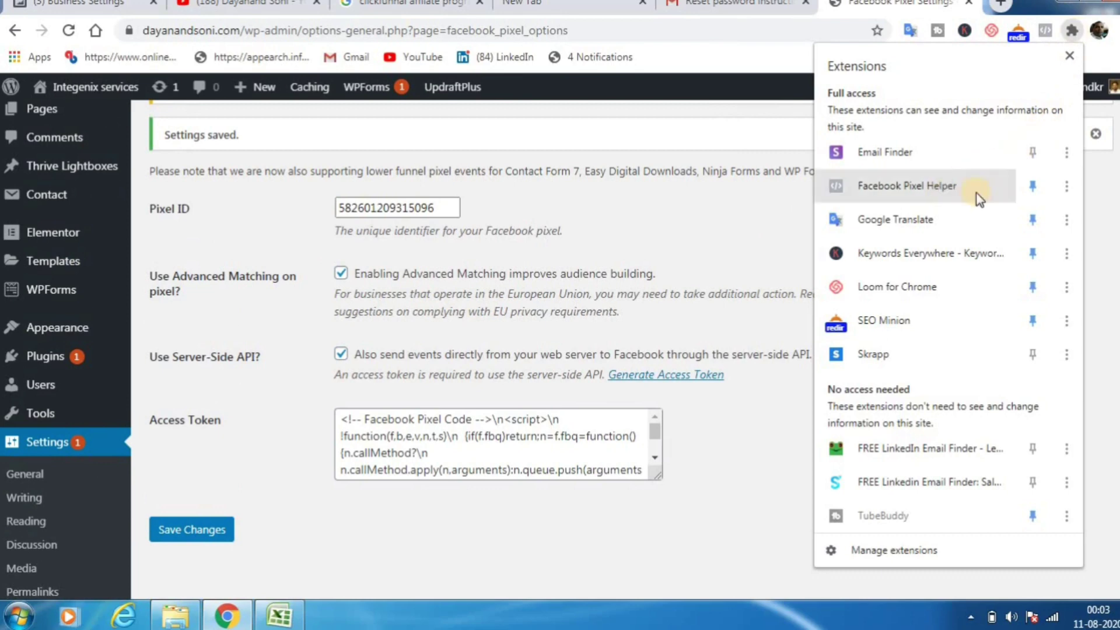
click(1031, 187)
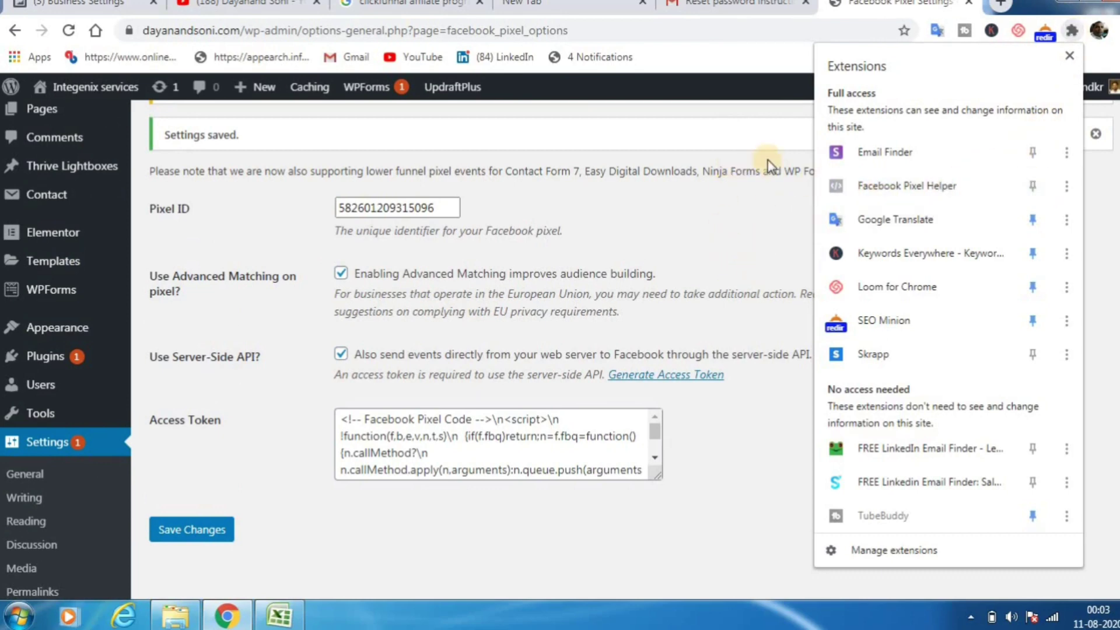
click(753, 136)
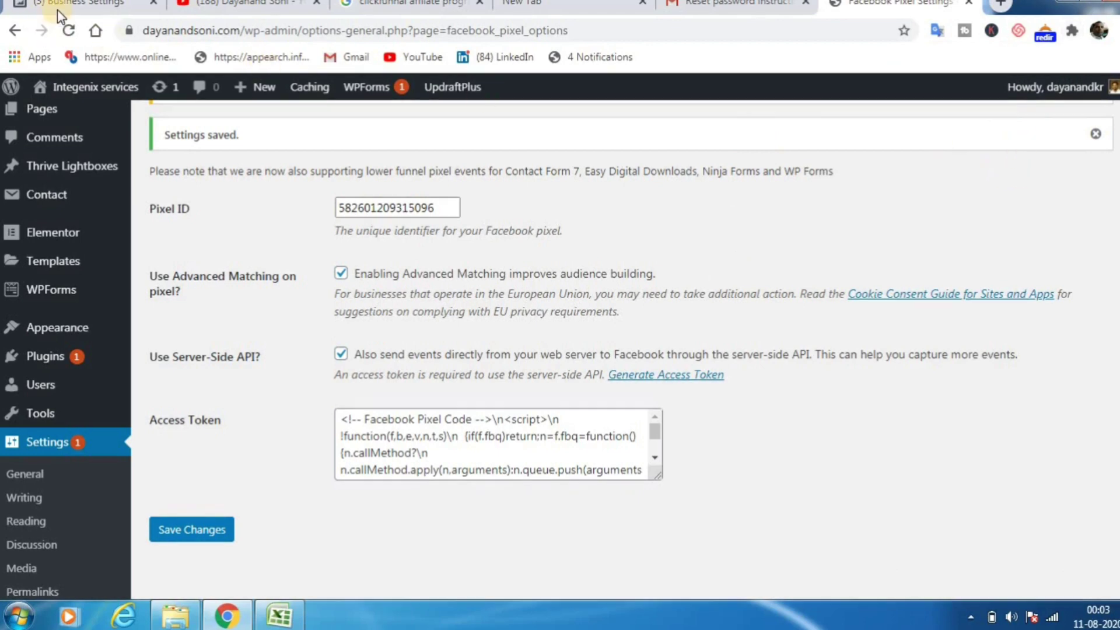
click(66, 26)
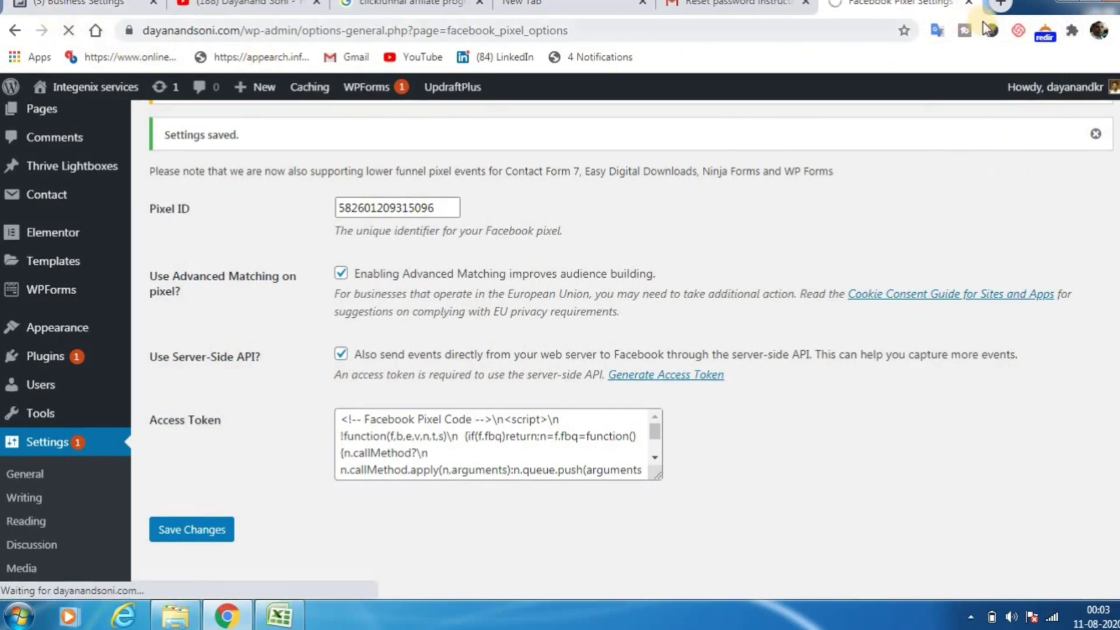
Check the reloaded Facebook Pixel settings page with Facebook Pixel Helper and review the saved settings fields
click(1071, 32)
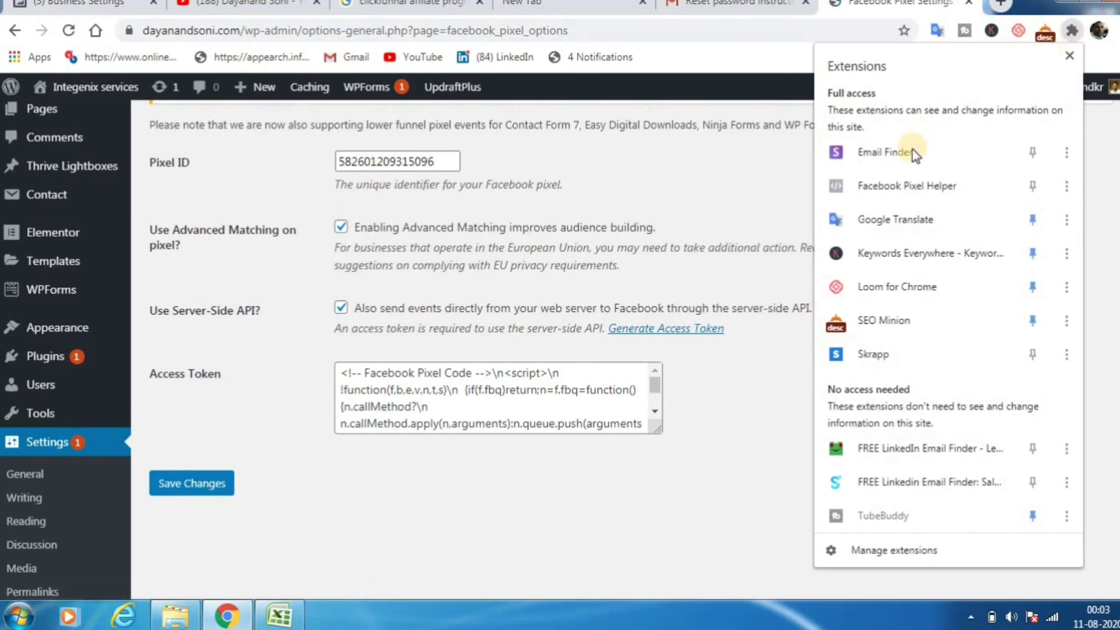
click(891, 187)
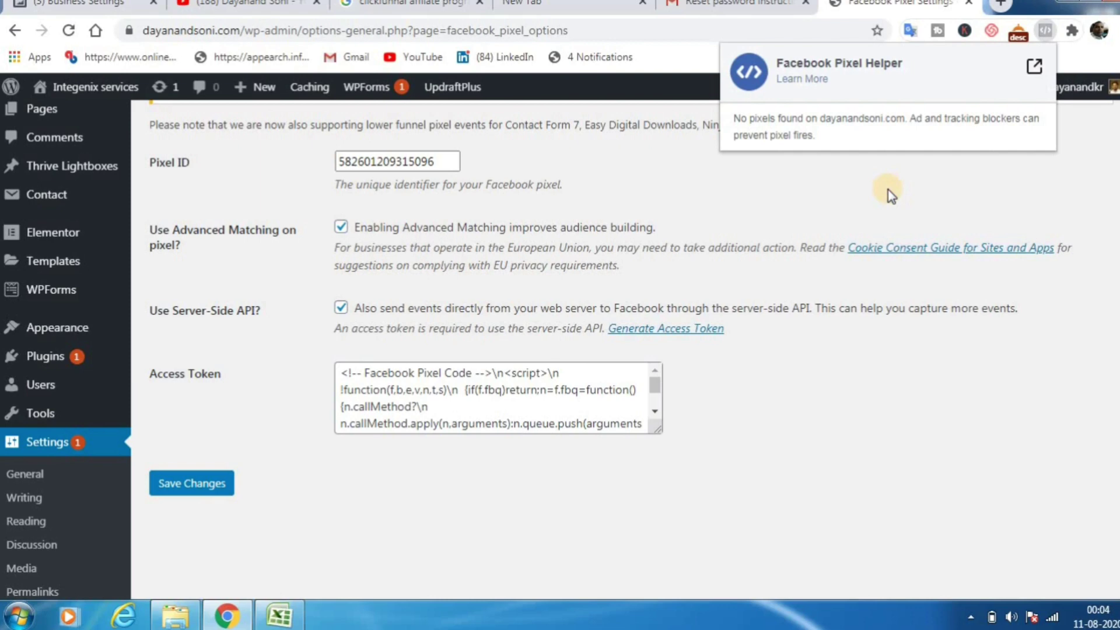
scroll(888, 191, up, 1)
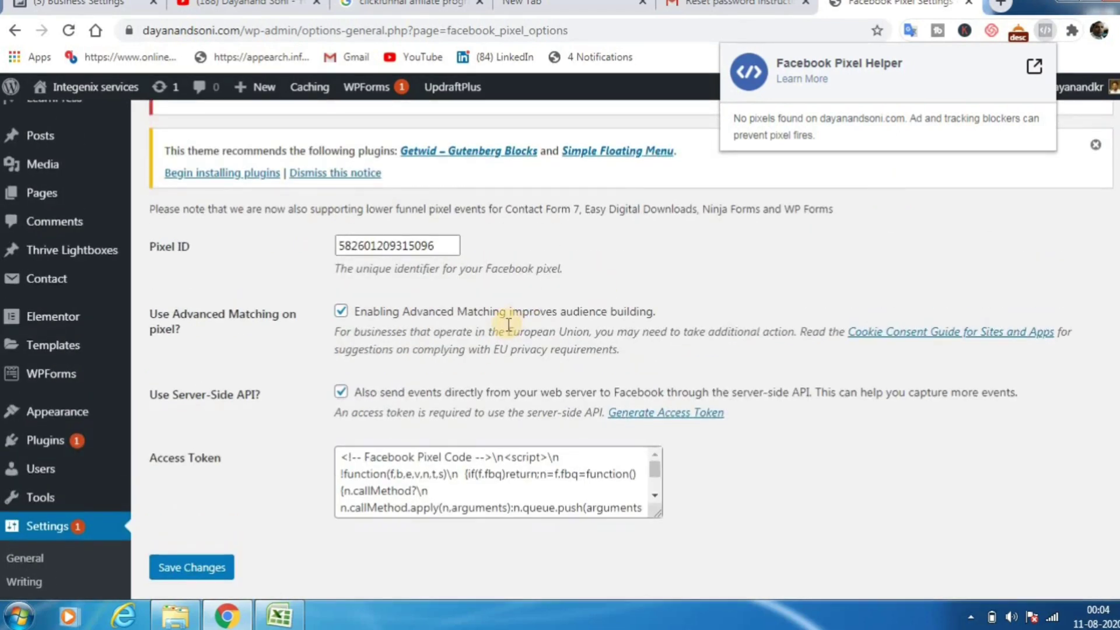
scroll(509, 325, down, 2)
scroll(509, 324, down, 1)
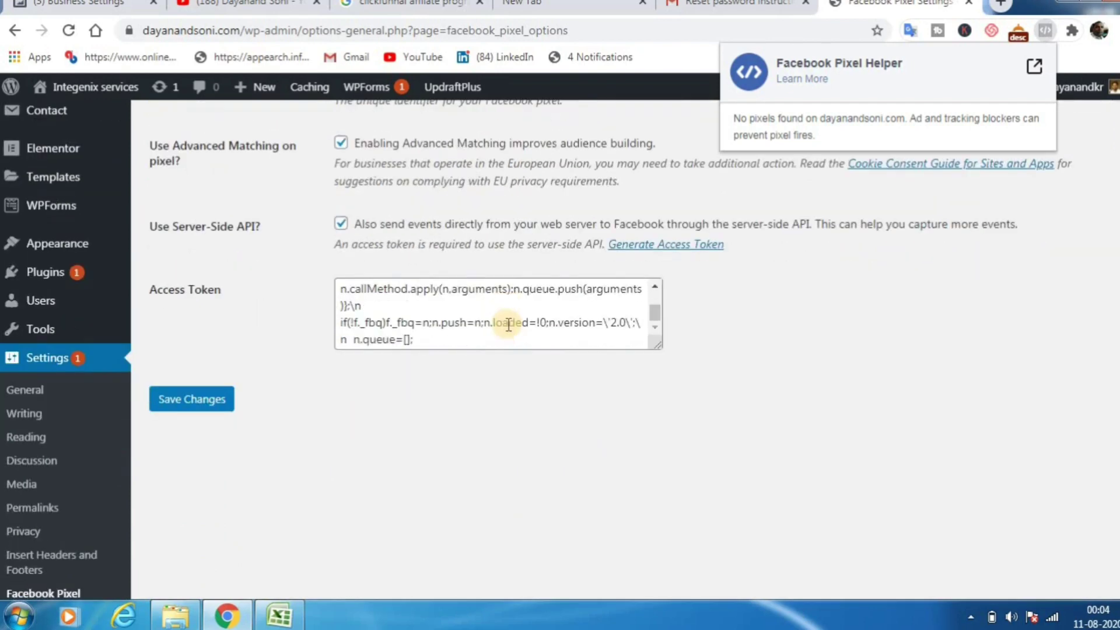
Save the Facebook Pixel settings again and pin the Facebook Pixel Helper extension to the browser toolbar
click(213, 403)
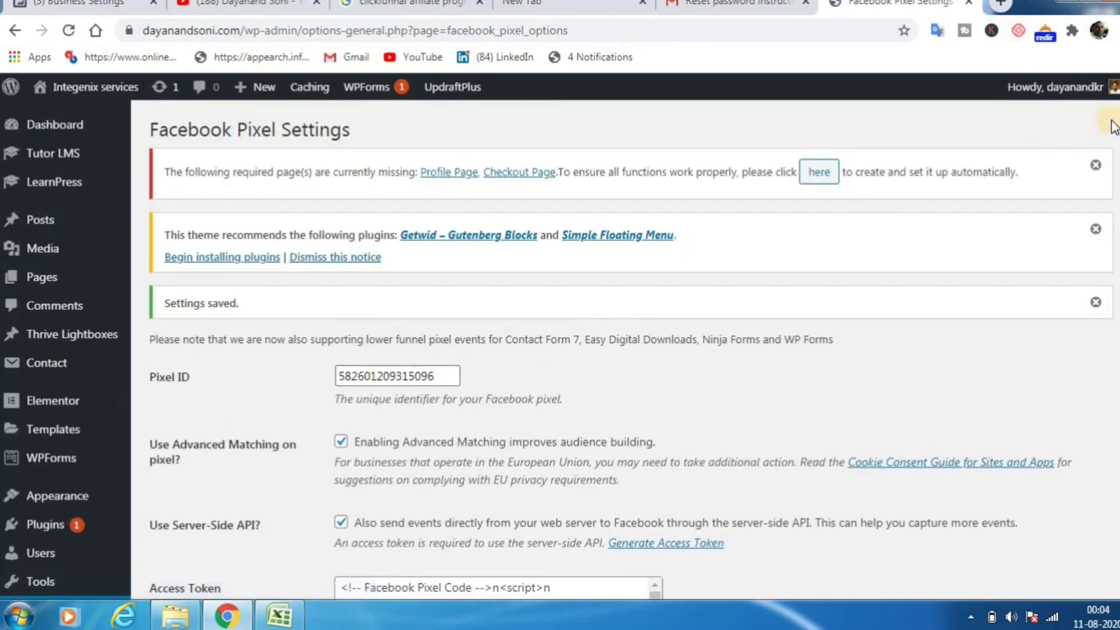
click(1072, 33)
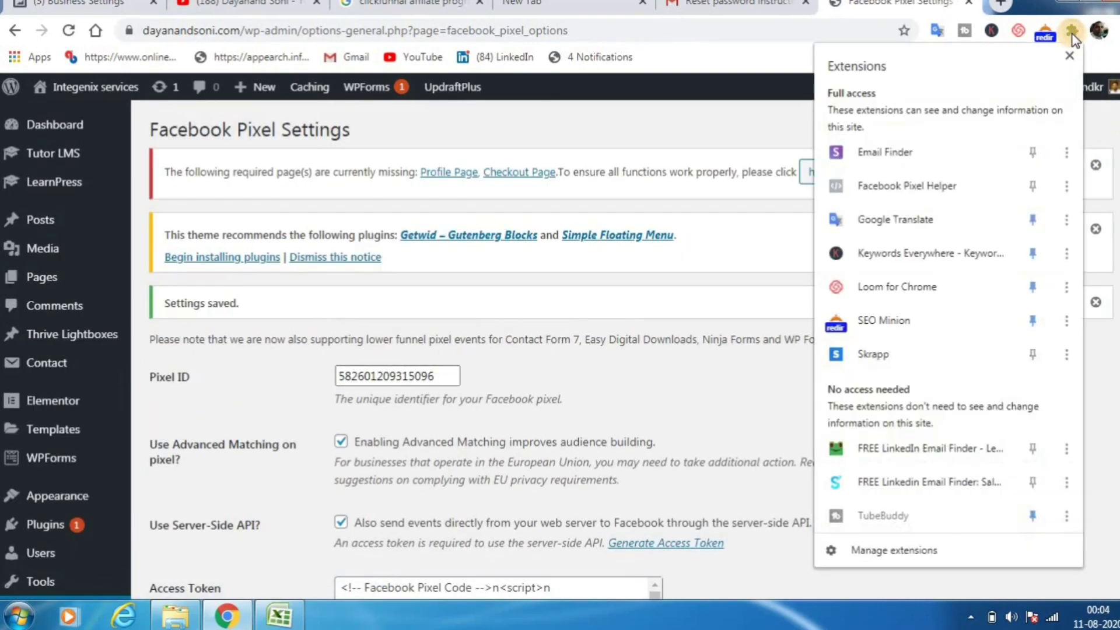
click(1033, 185)
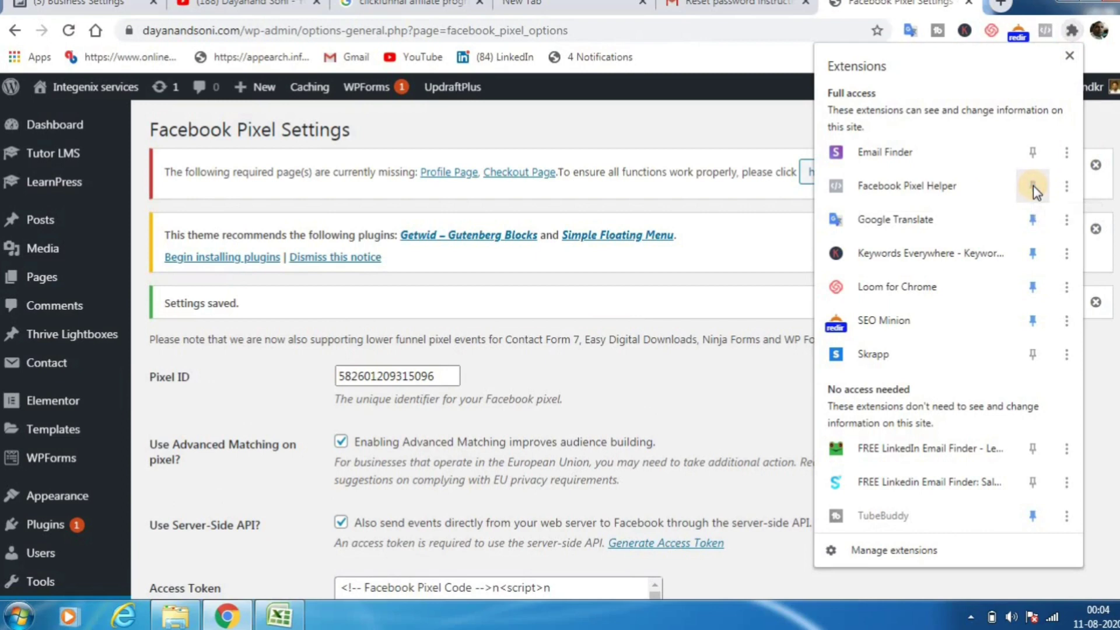
Open the Chrome Web Store page of the Facebook Pixel Helper extension and view its preview images
click(1069, 191)
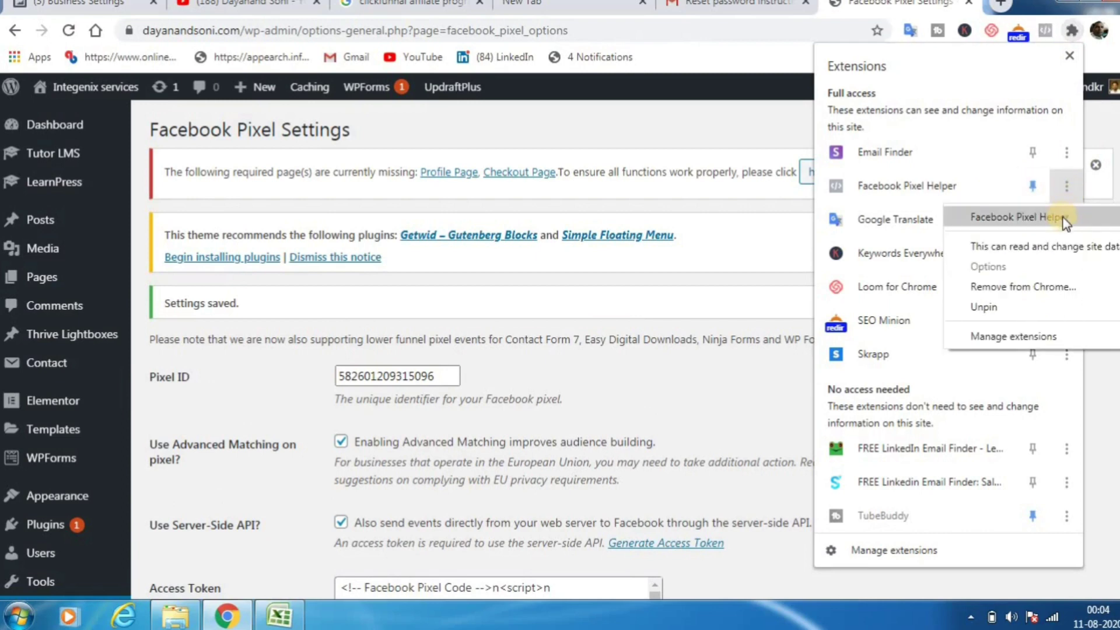
click(1062, 218)
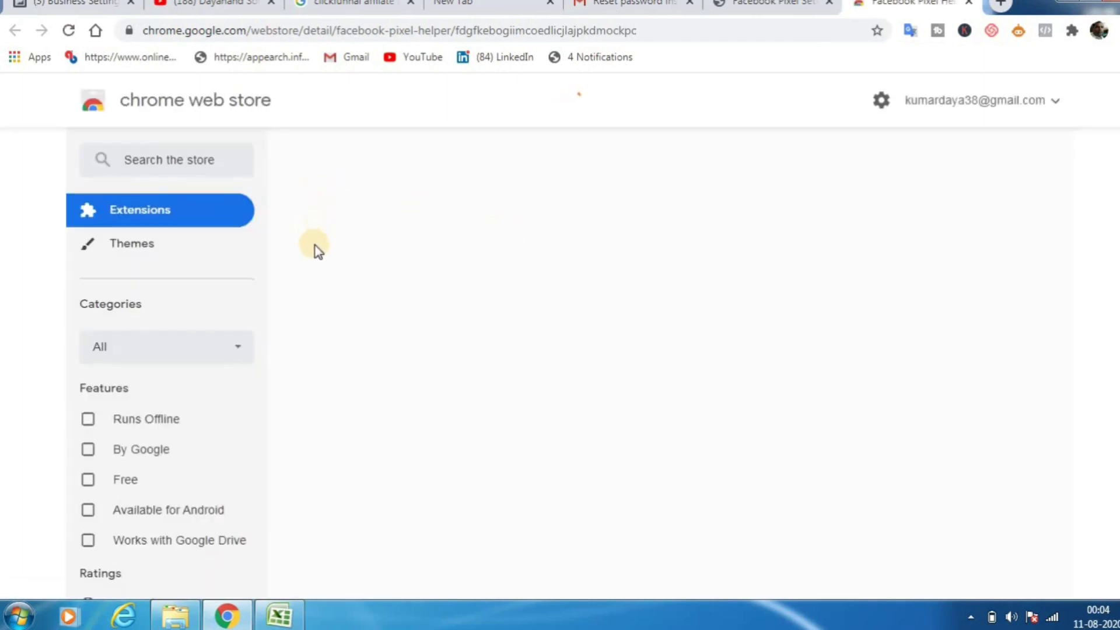
scroll(454, 276, down, 3)
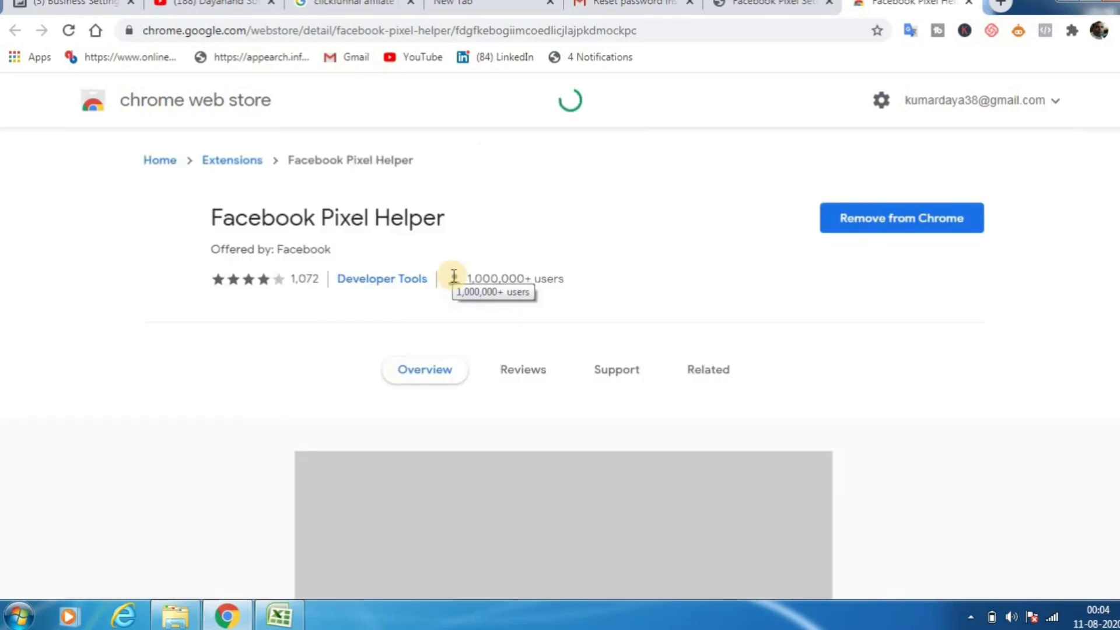
scroll(572, 411, down, 5)
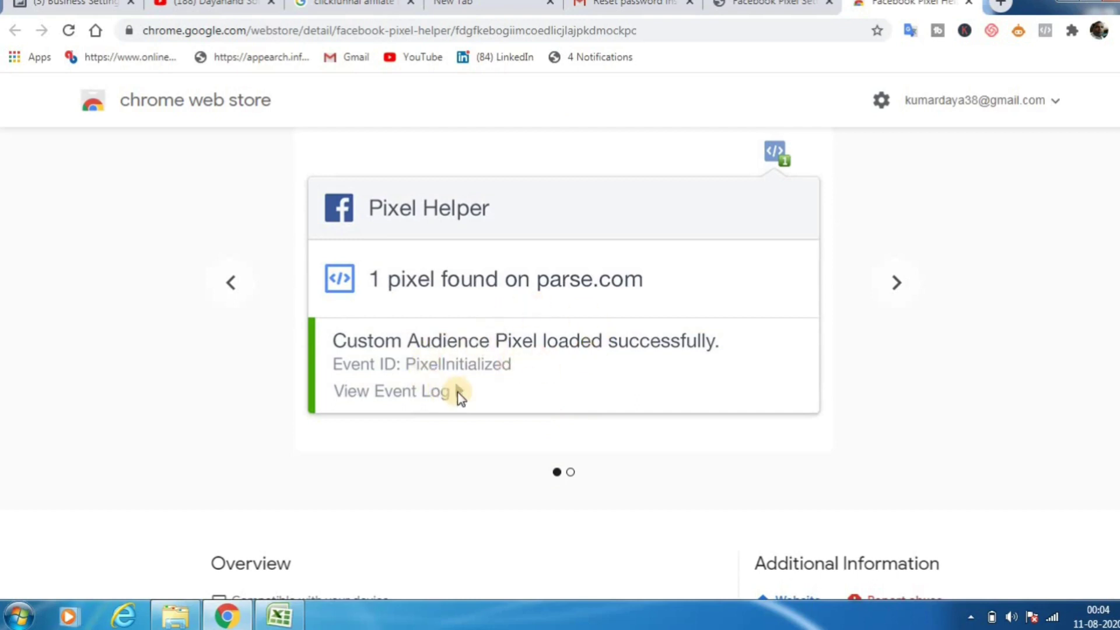
Compare the Facebook Pixel Helper preview images showing a successfully loaded pixel and a pixel error
click(895, 289)
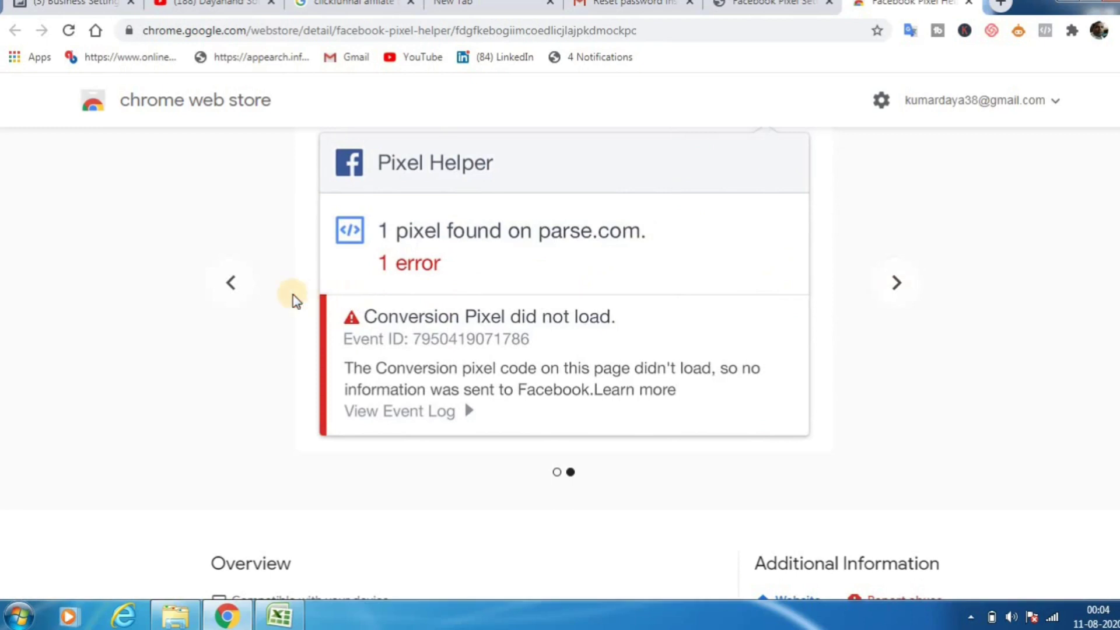
click(230, 284)
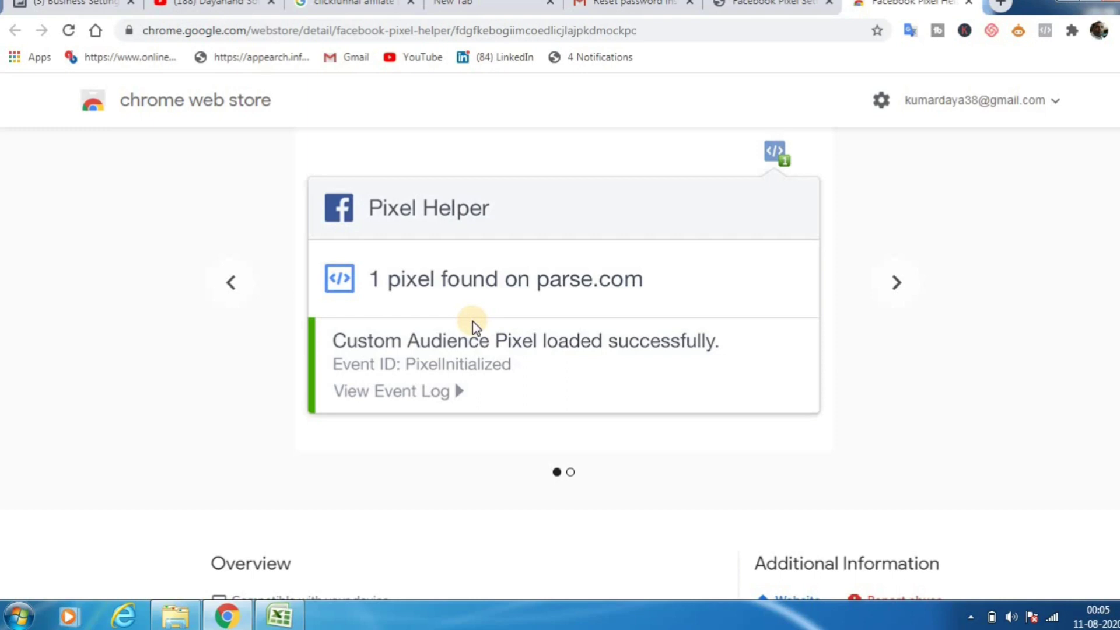
click(459, 391)
right_click(396, 370)
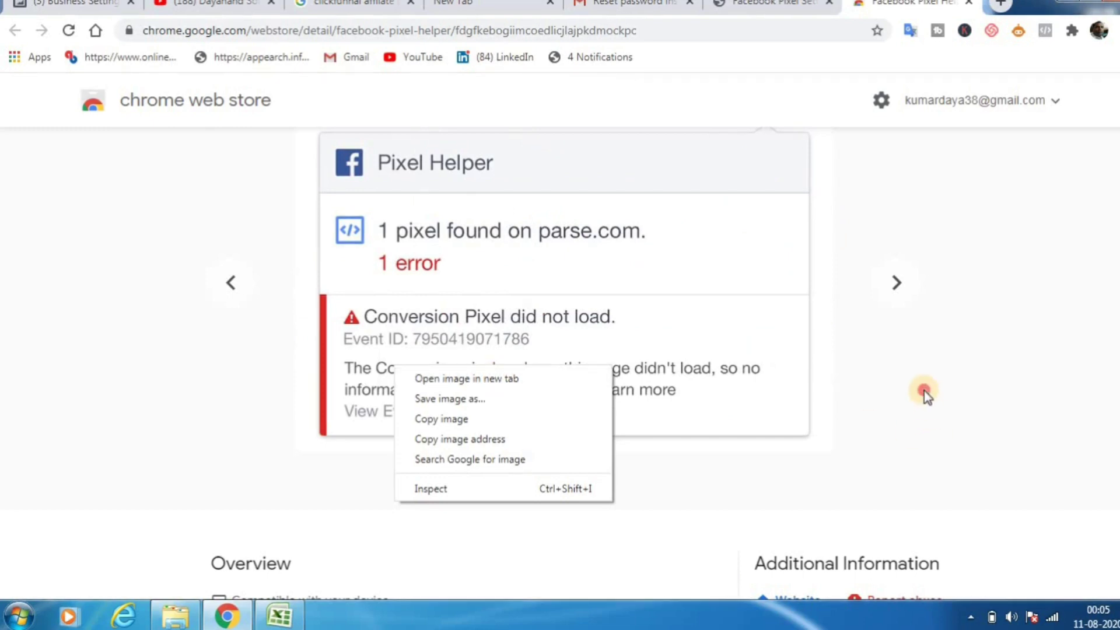
click(926, 395)
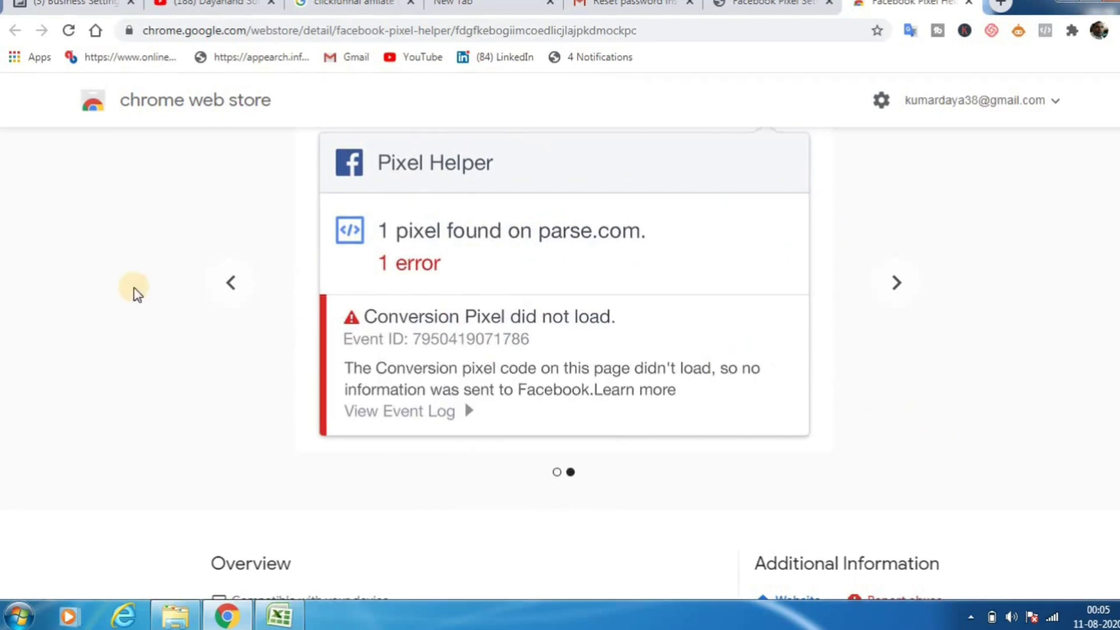
click(230, 283)
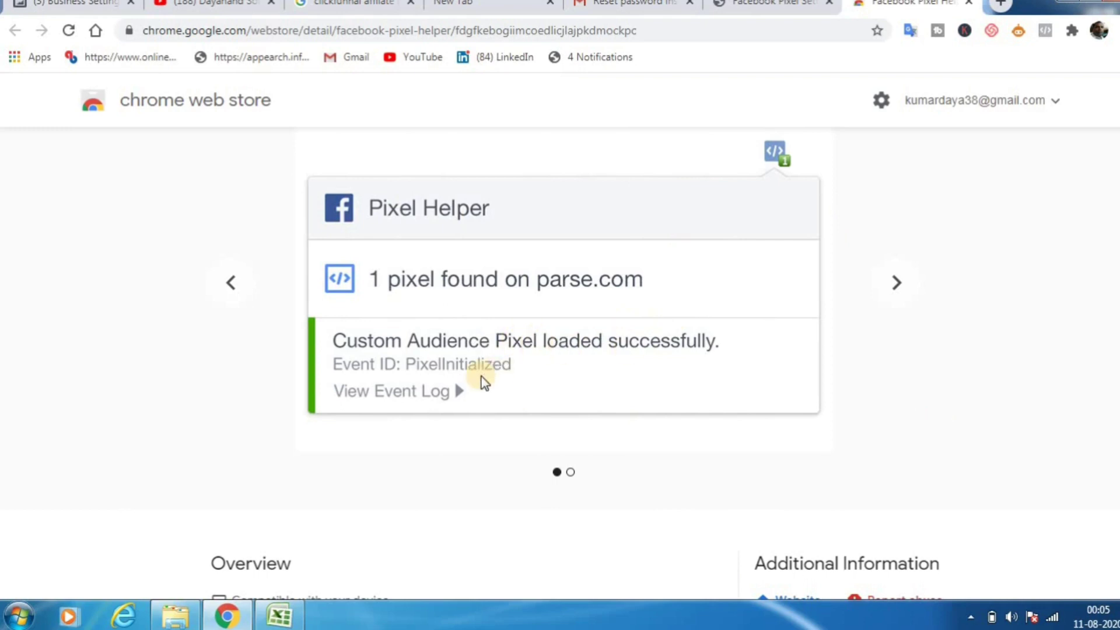
Return to the WordPress dashboard, open the list of installed plugins and look through it
click(761, 9)
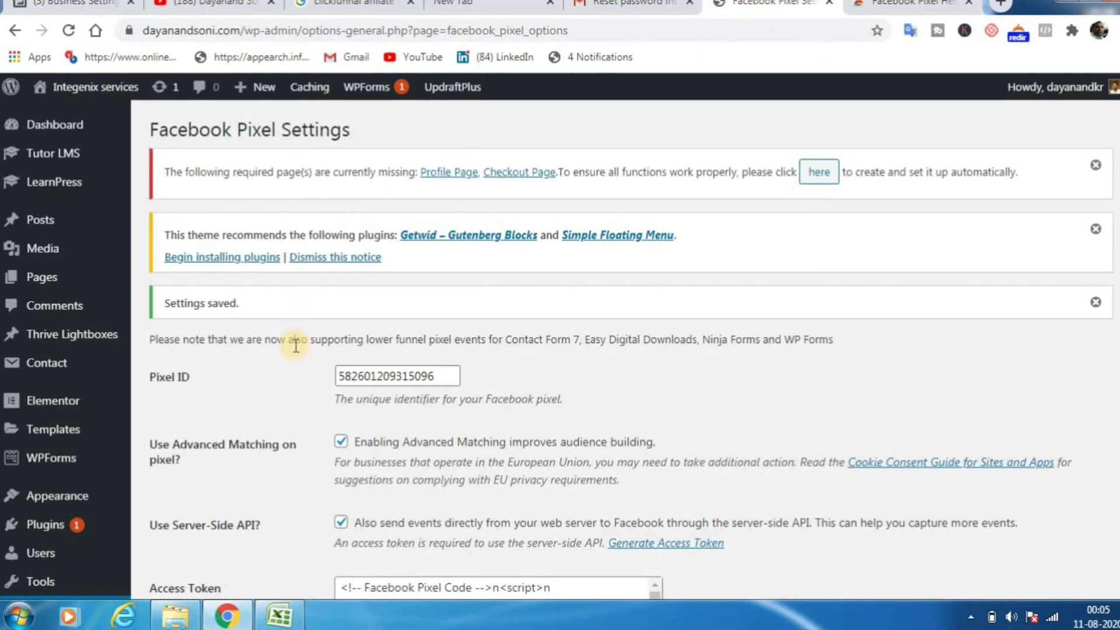
scroll(296, 345, down, 4)
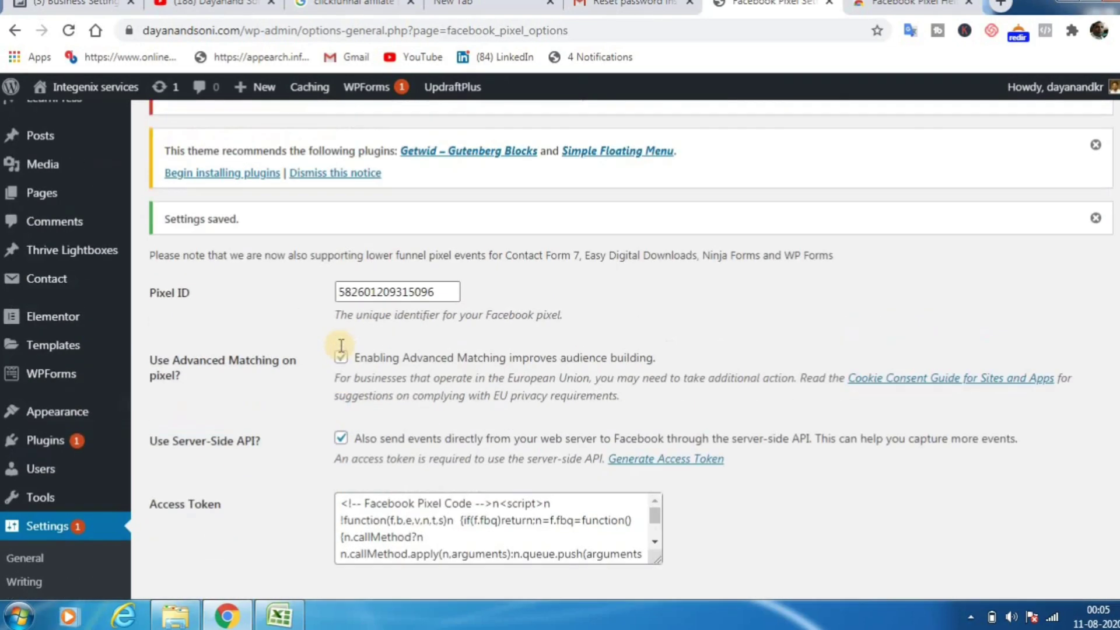
mouse_move(63, 440)
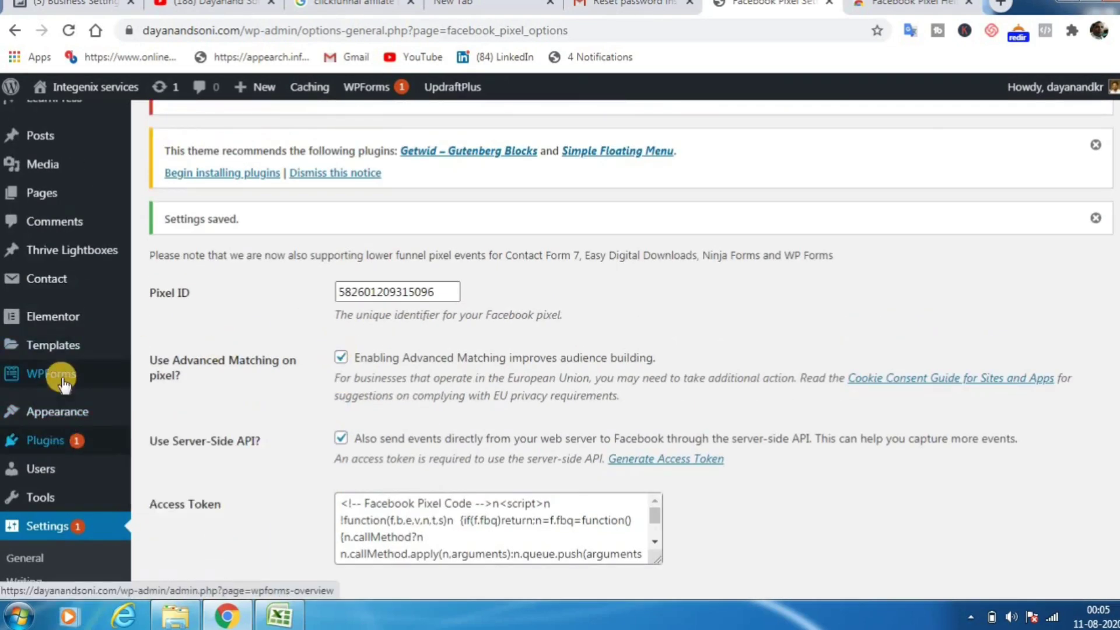
mouse_move(63, 378)
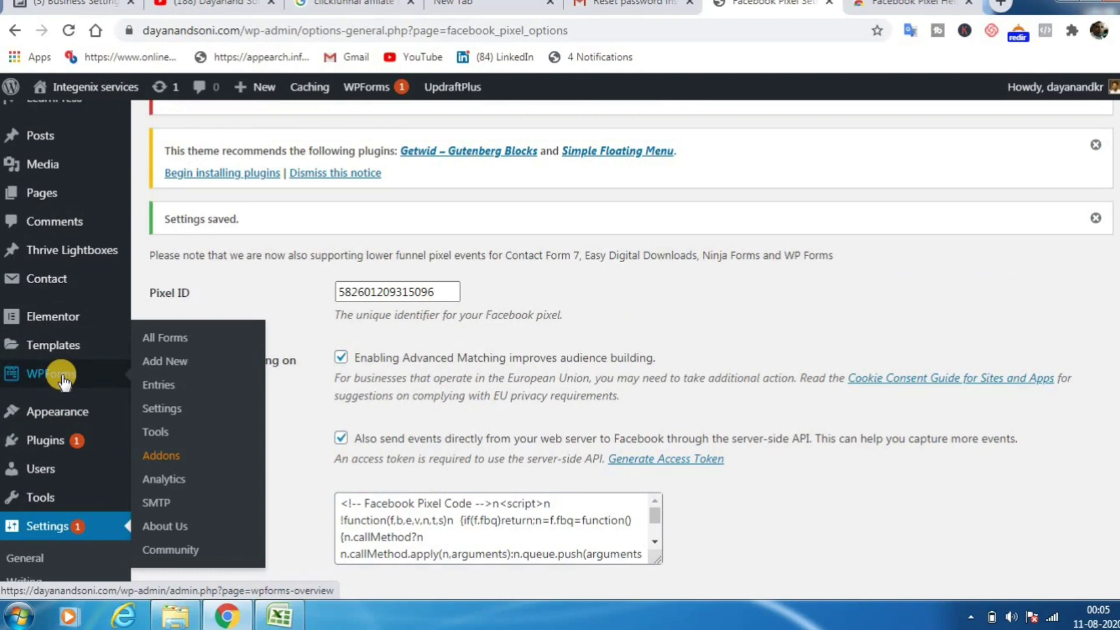
click(64, 444)
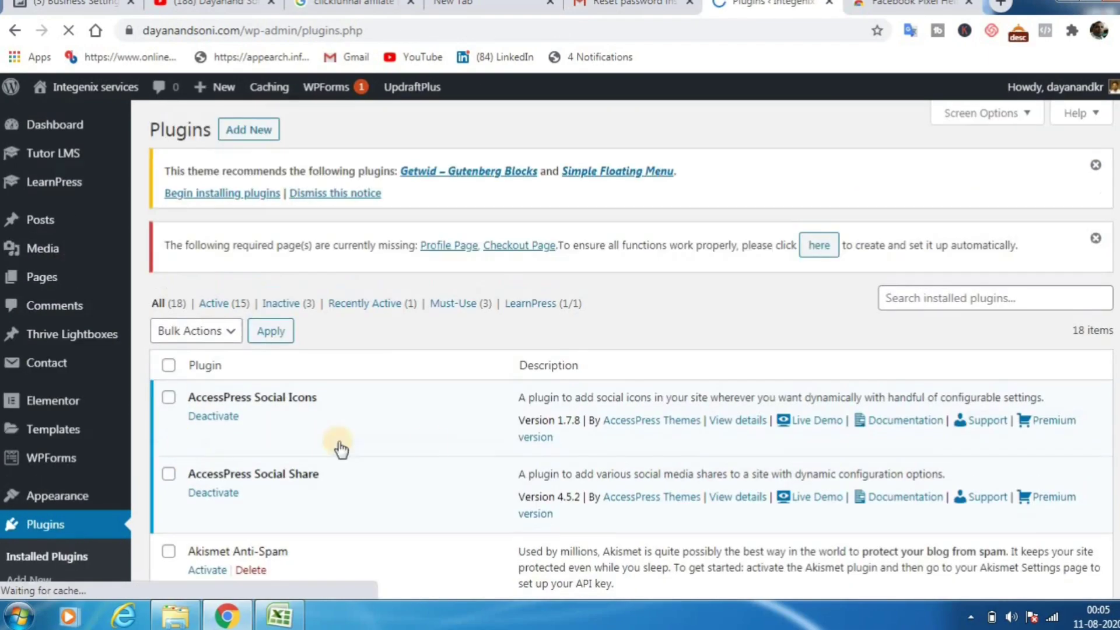
scroll(422, 419, down, 3)
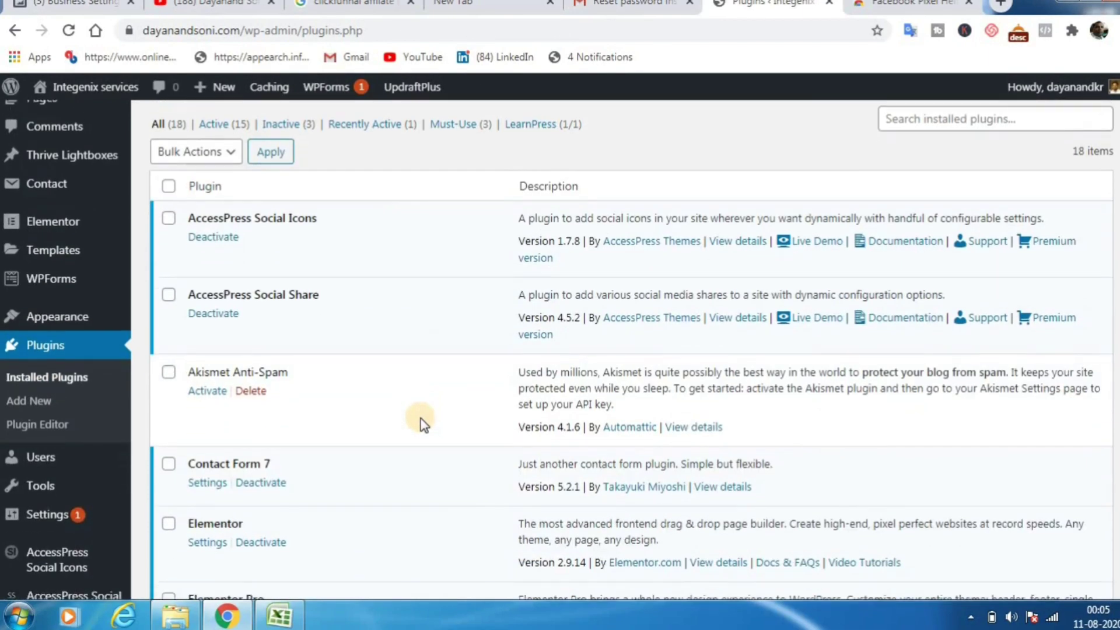
scroll(421, 418, down, 5)
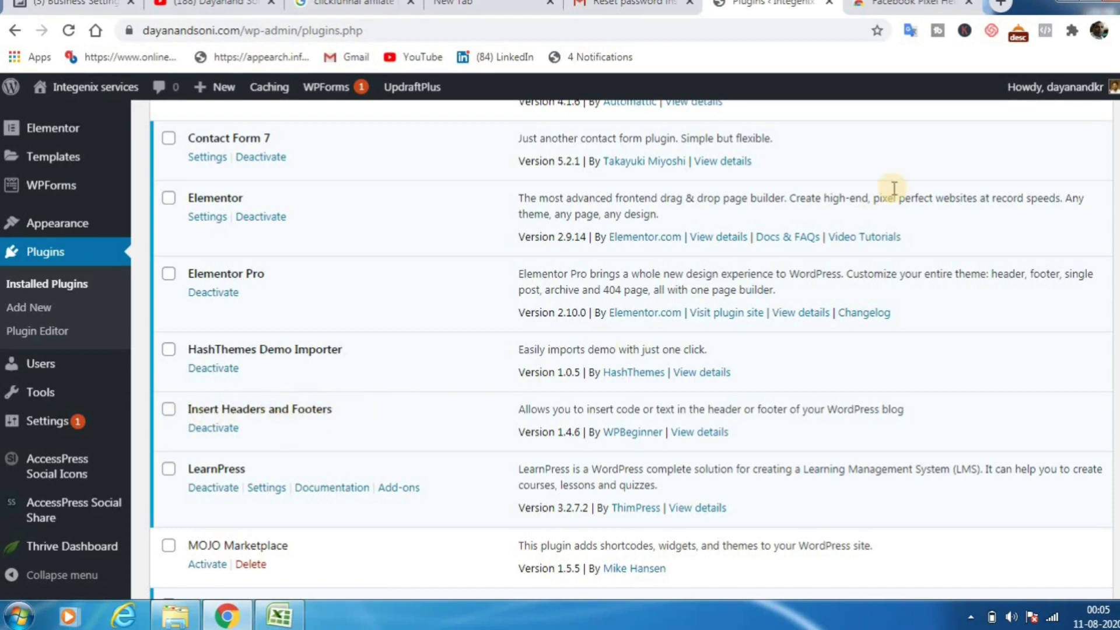
Return to the Install pixel dialog in Facebook Business Settings and continue past the base code to Facebook's Event Setup Tool
click(108, 6)
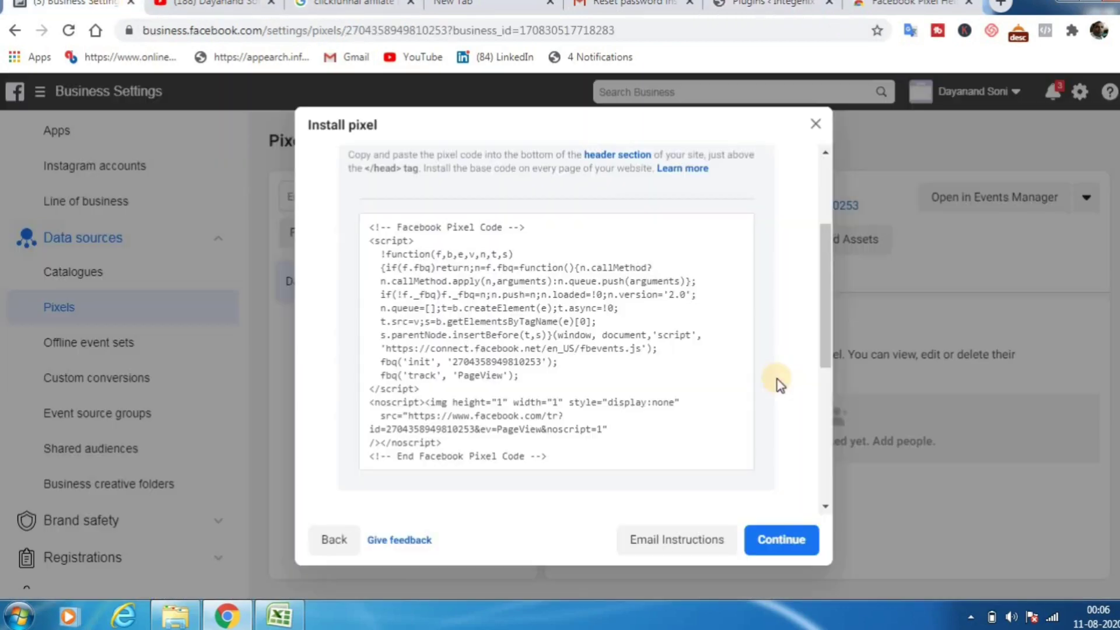
scroll(775, 380, down, 5)
click(797, 547)
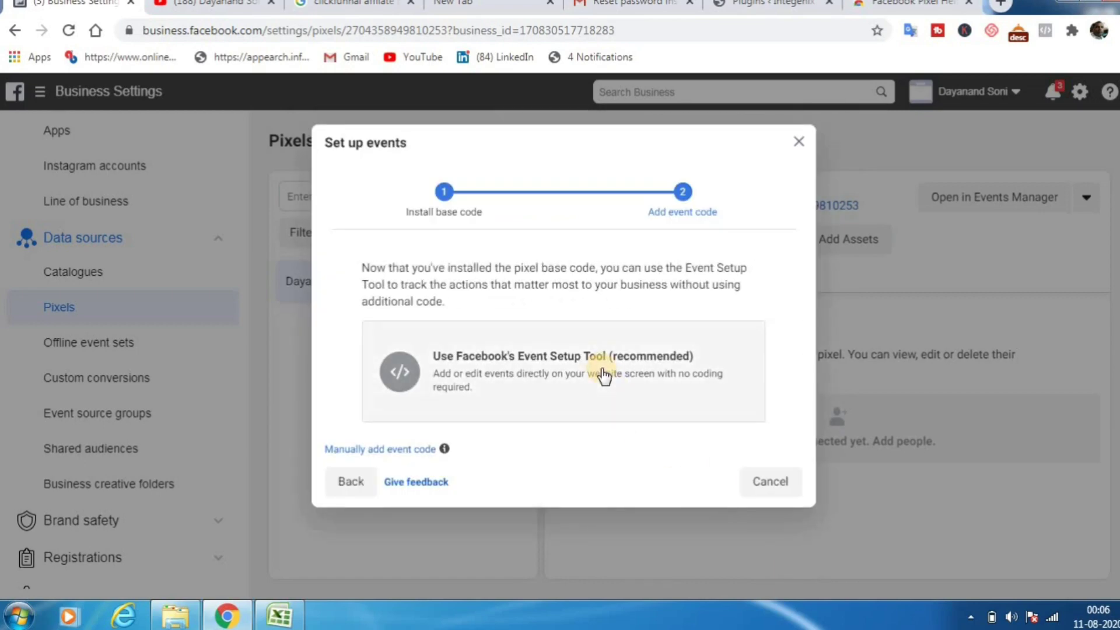
click(604, 376)
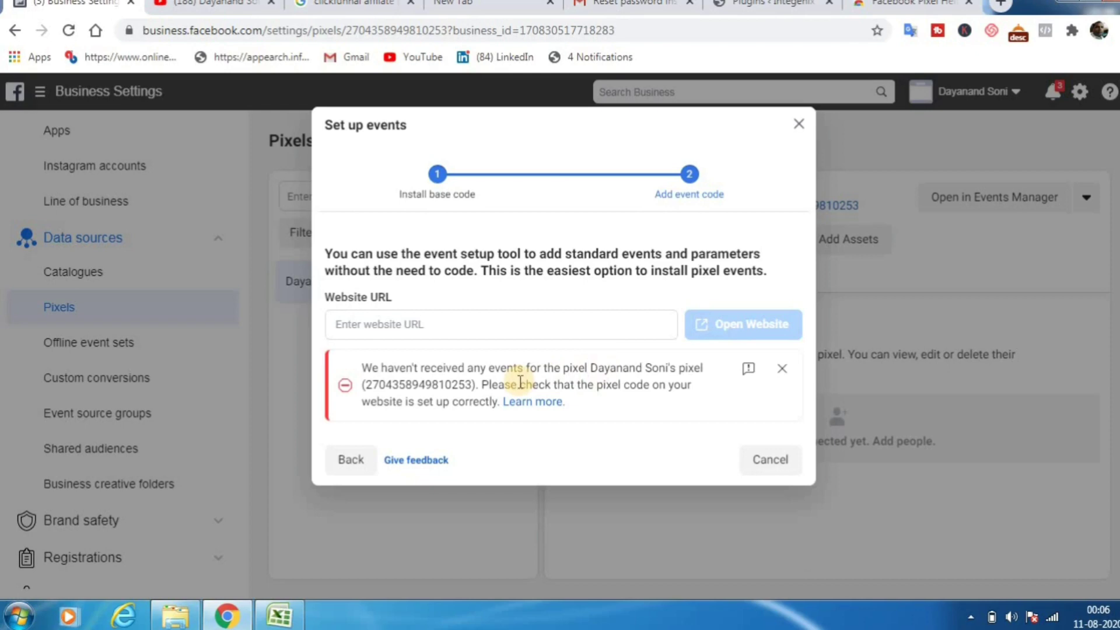
click(419, 320)
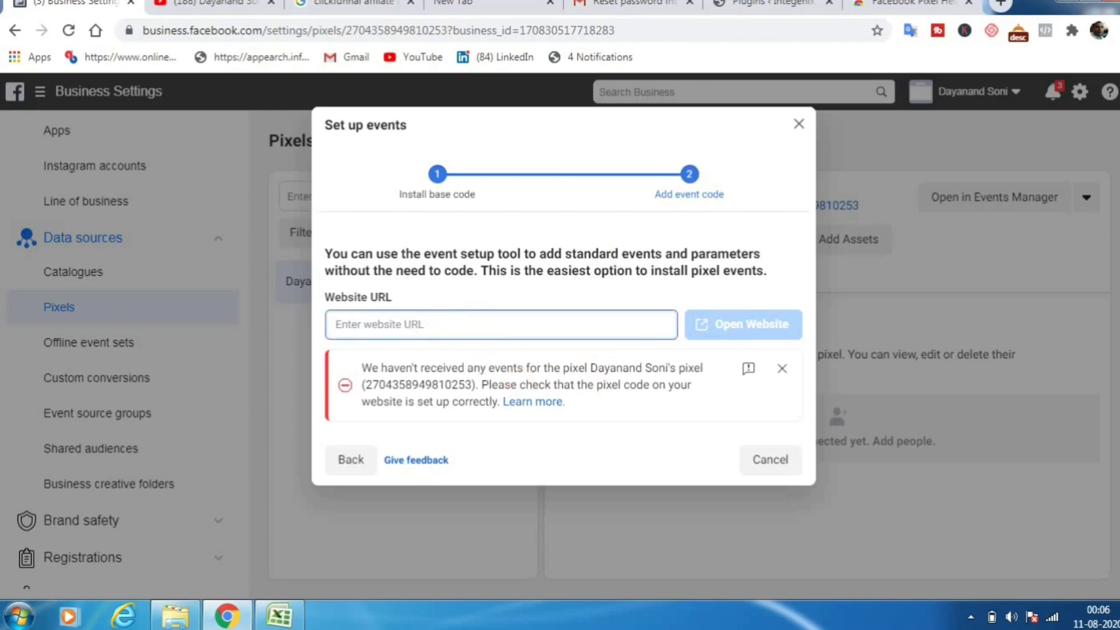
Copy the root address of the WordPress website from the browser's address bar
click(769, 4)
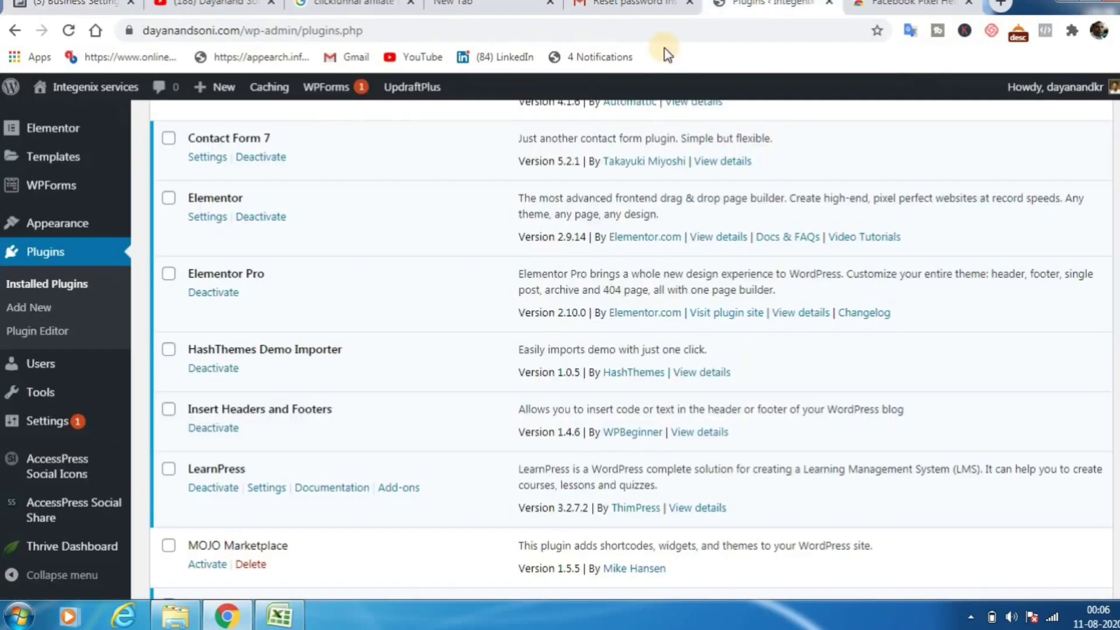
click(244, 30)
drag(278, 31, 119, 28)
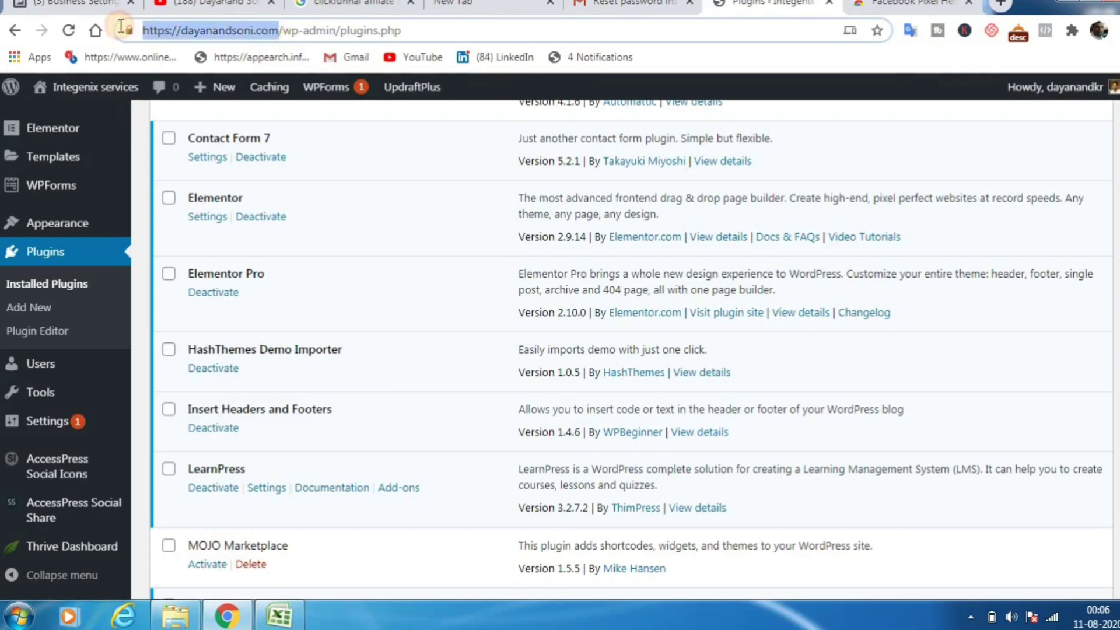
right_click(191, 33)
click(223, 115)
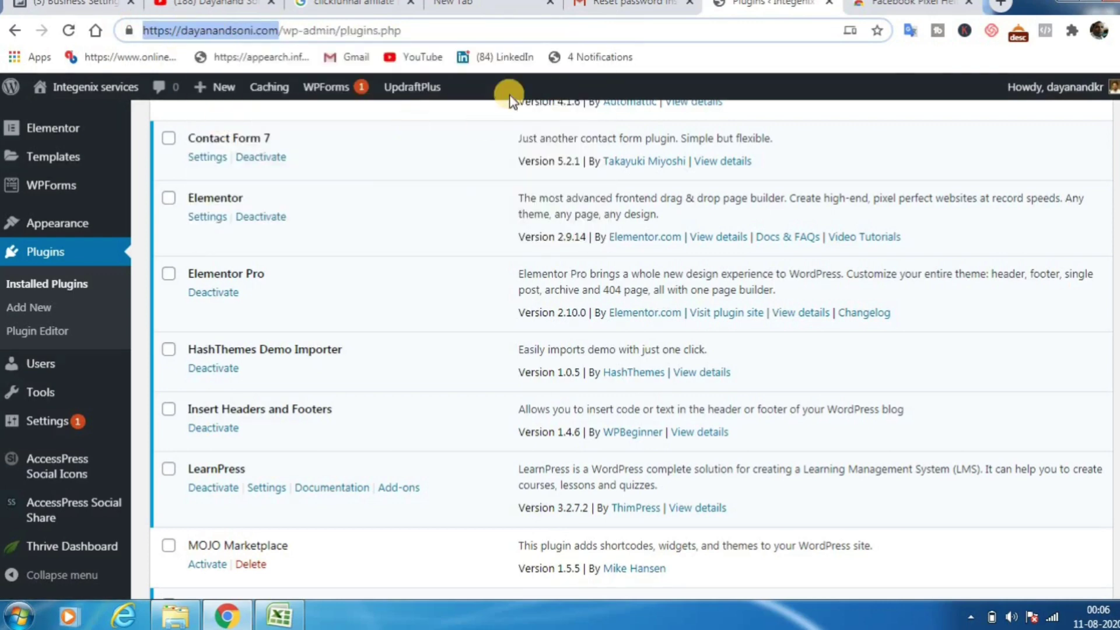
Try the copied site address as the Website URL in Facebook's event setup, without the trailing slash, and cancel the setup
click(70, 5)
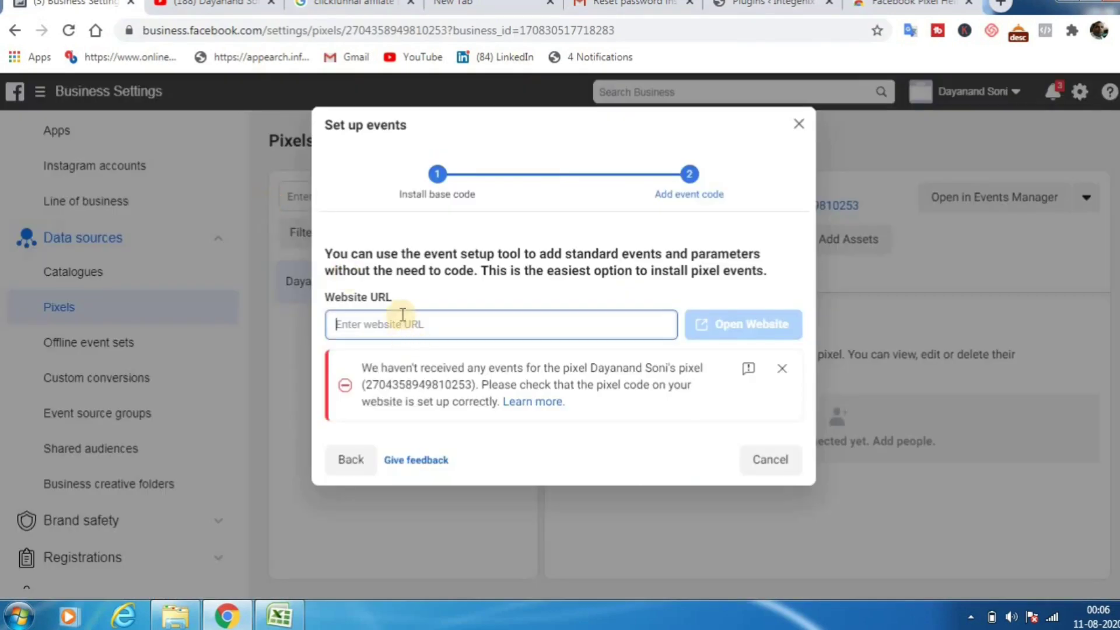
right_click(402, 315)
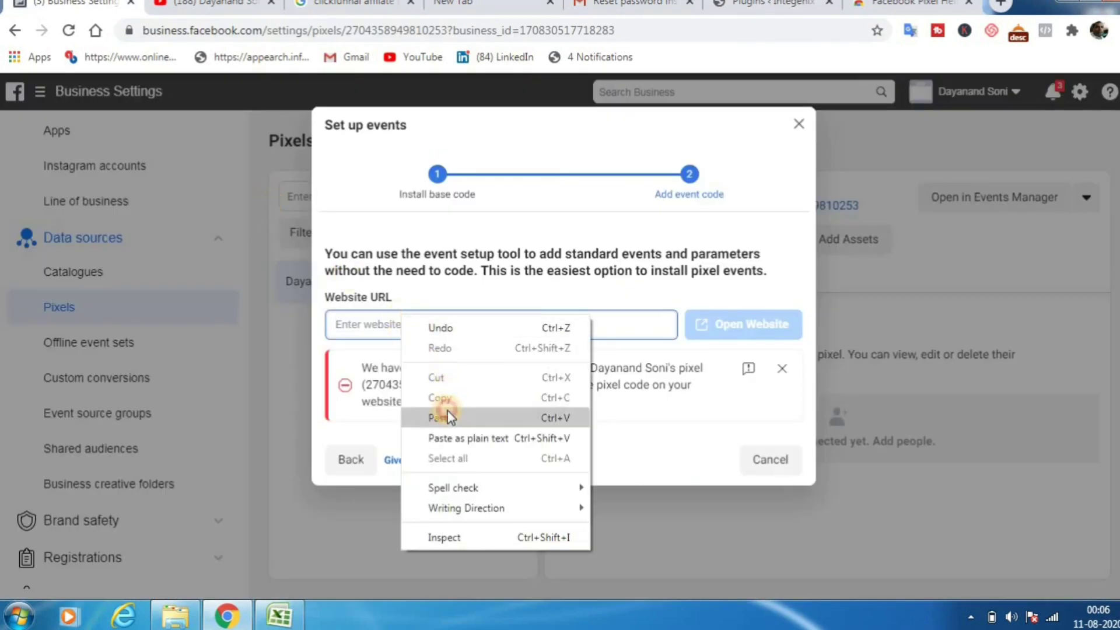
click(447, 410)
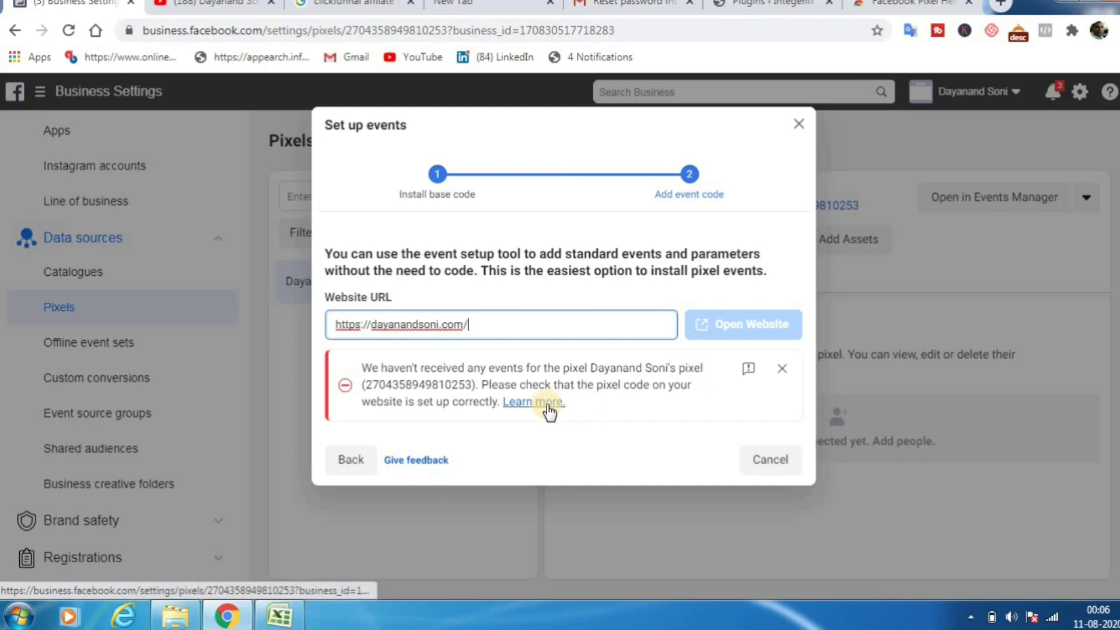
click(782, 368)
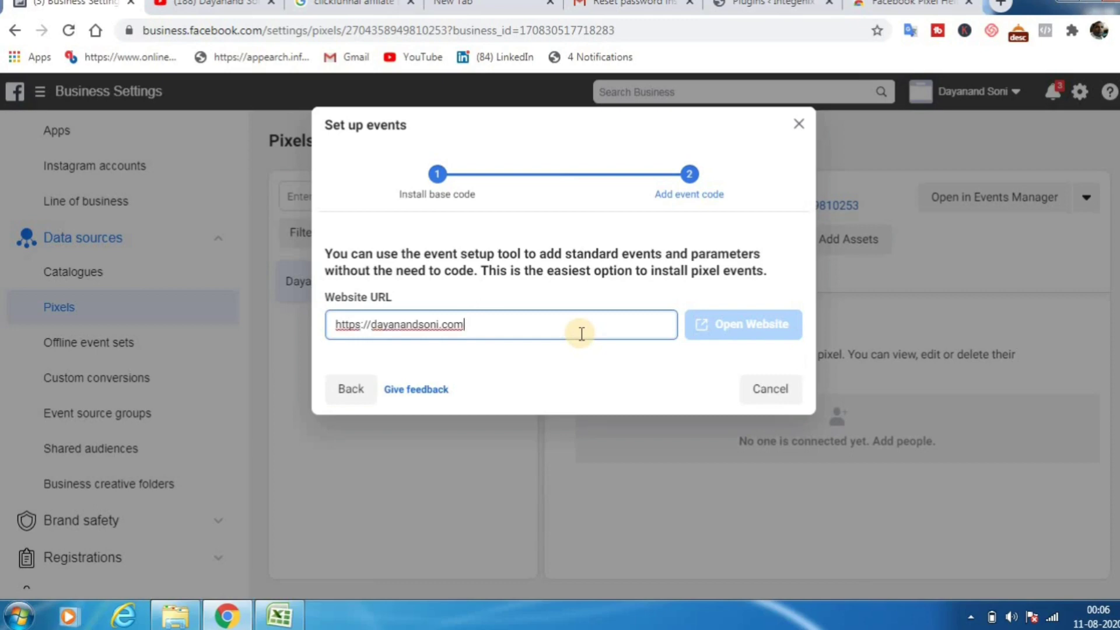
click(747, 389)
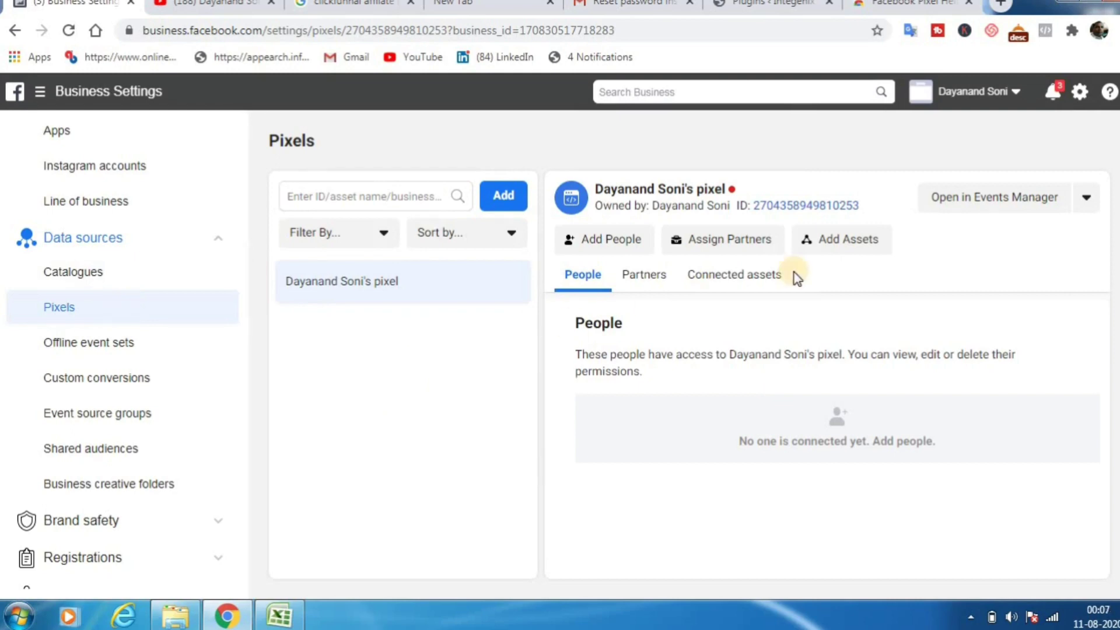
Open the pixel in Events Manager, continue its setup and choose to install the code manually
click(1041, 204)
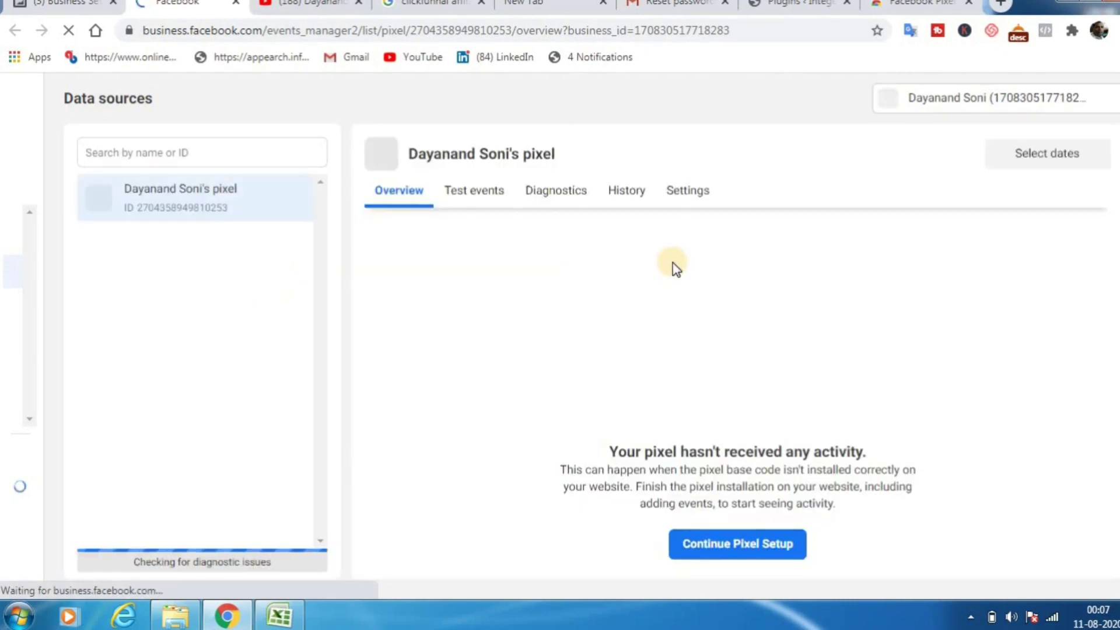
click(744, 543)
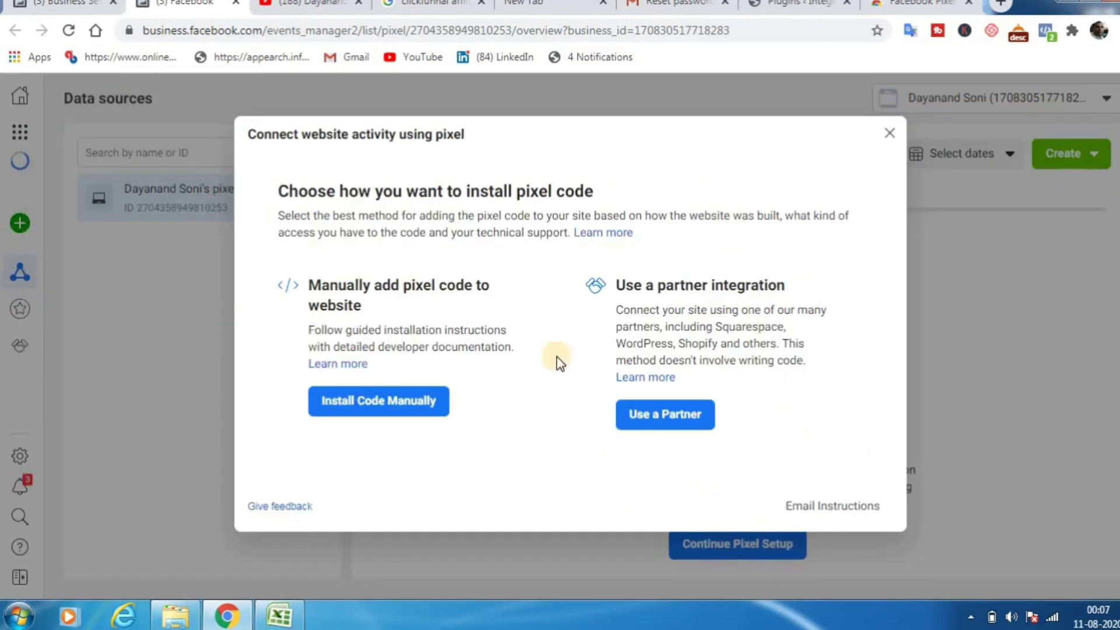
click(389, 400)
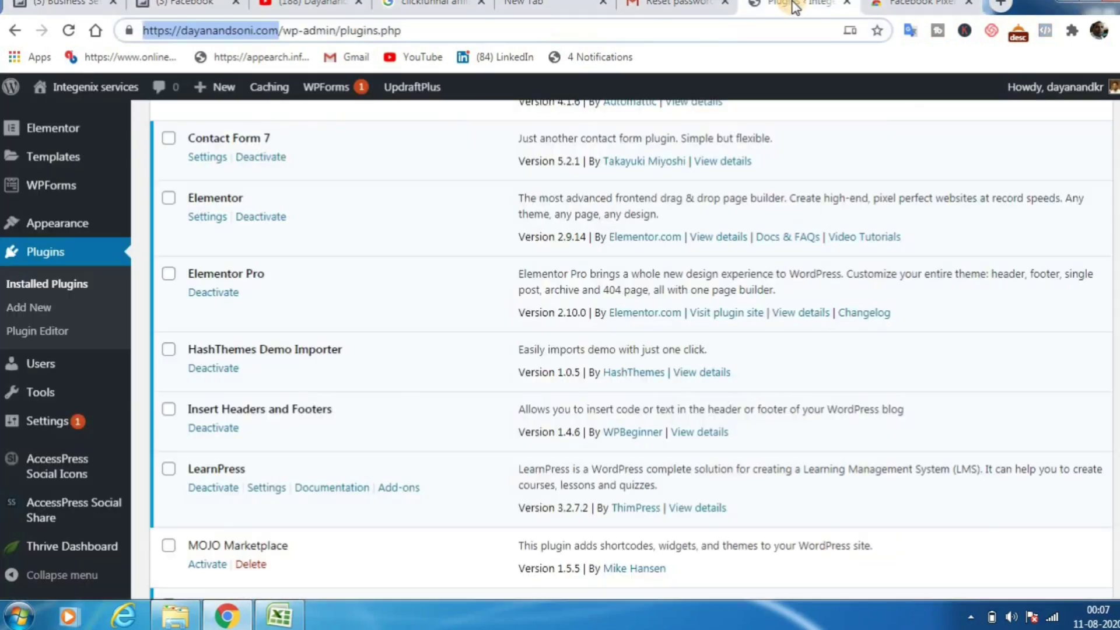
Return to the WordPress plugins page and open the Insert Headers and Footers settings
click(789, 4)
scroll(222, 402, up, 3)
scroll(223, 401, down, 5)
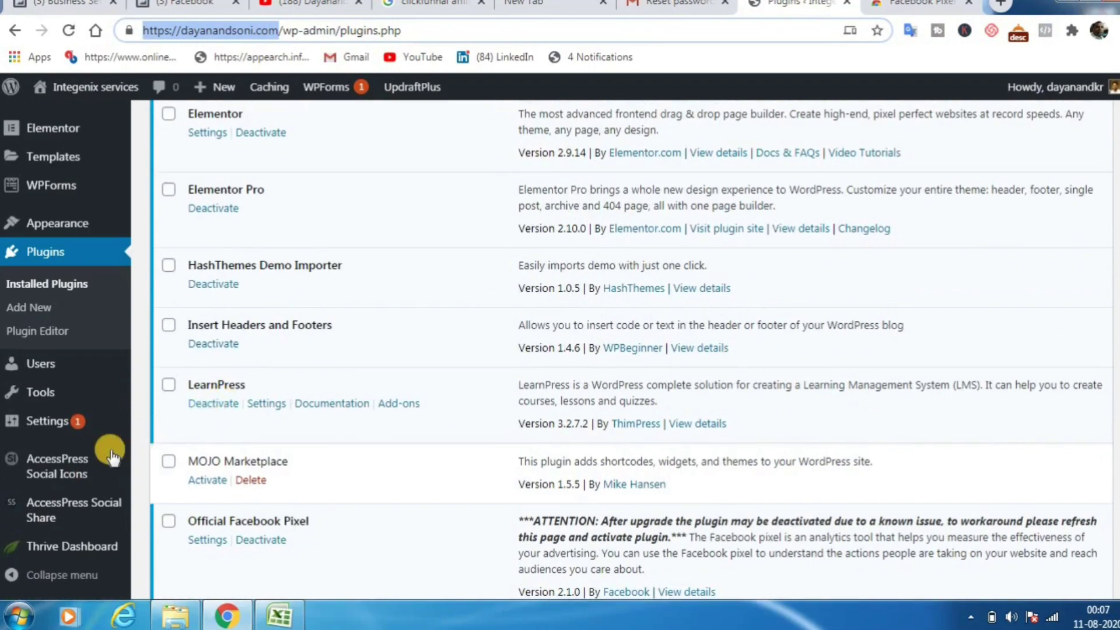
mouse_move(93, 505)
scroll(82, 502, down, 2)
scroll(70, 508, down, 4)
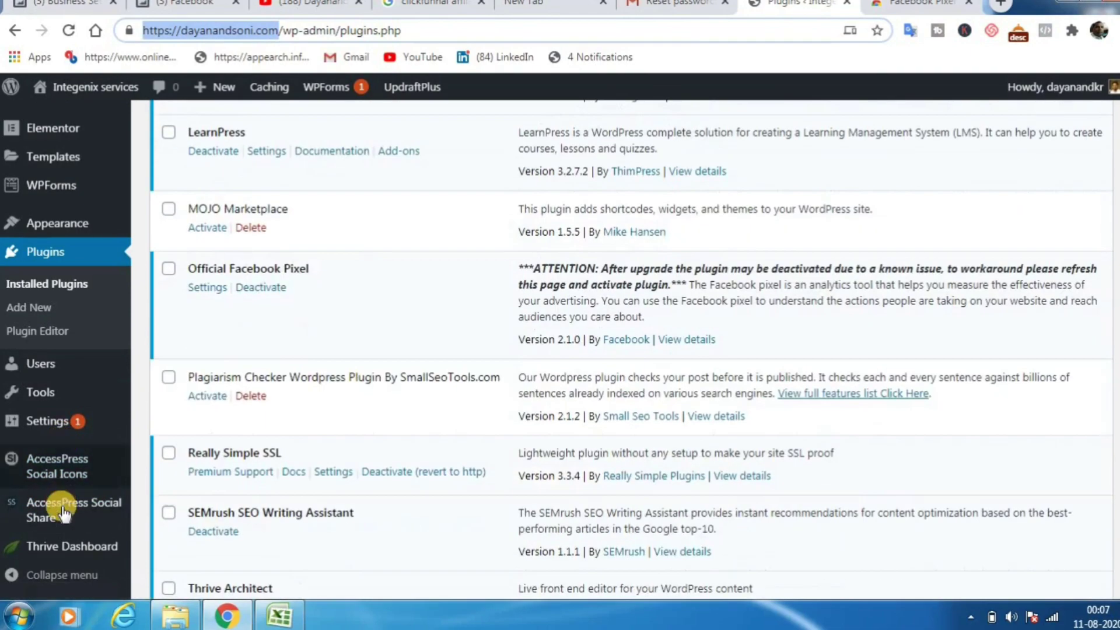
scroll(63, 515, down, 1)
mouse_move(53, 421)
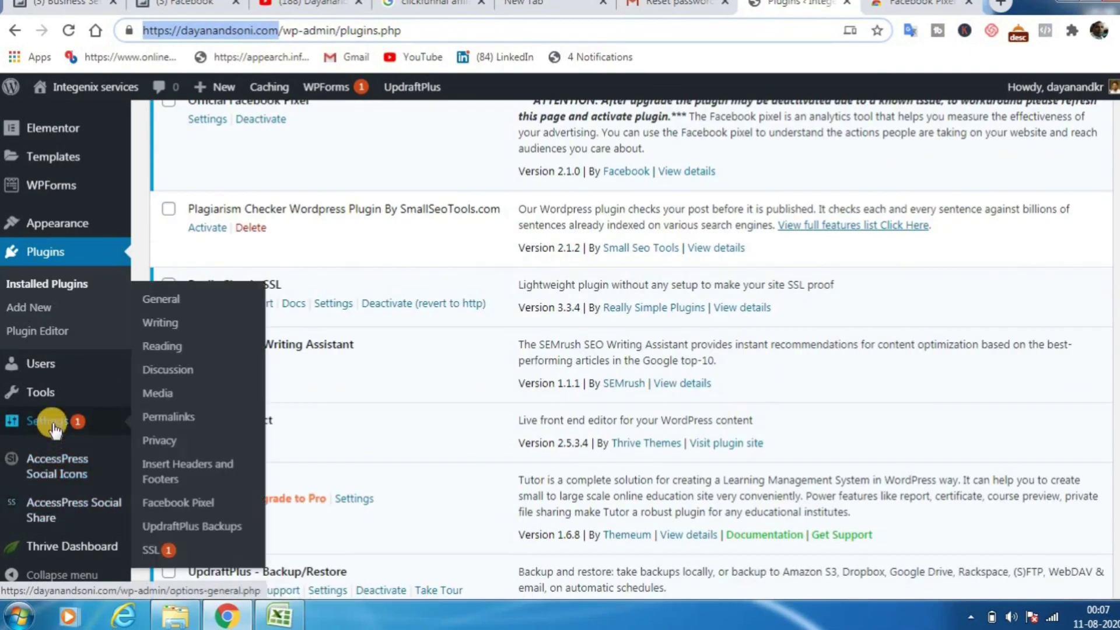
click(156, 461)
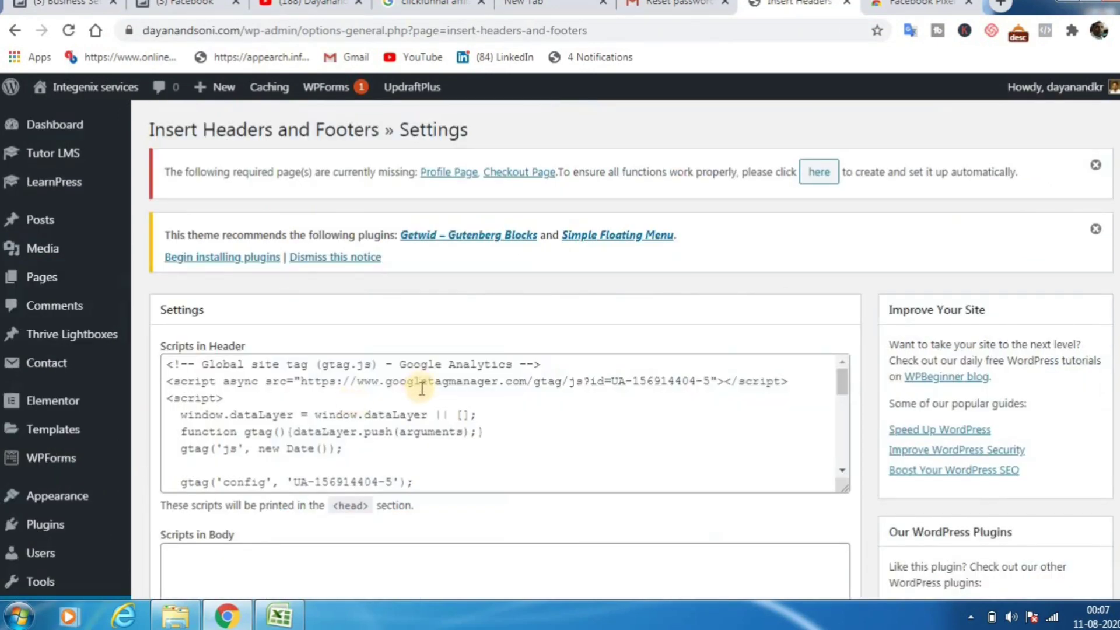
Replace the Facebook pixel code under Scripts in Header with the copied base code and save the settings
scroll(422, 401, down, 3)
scroll(421, 406, down, 2)
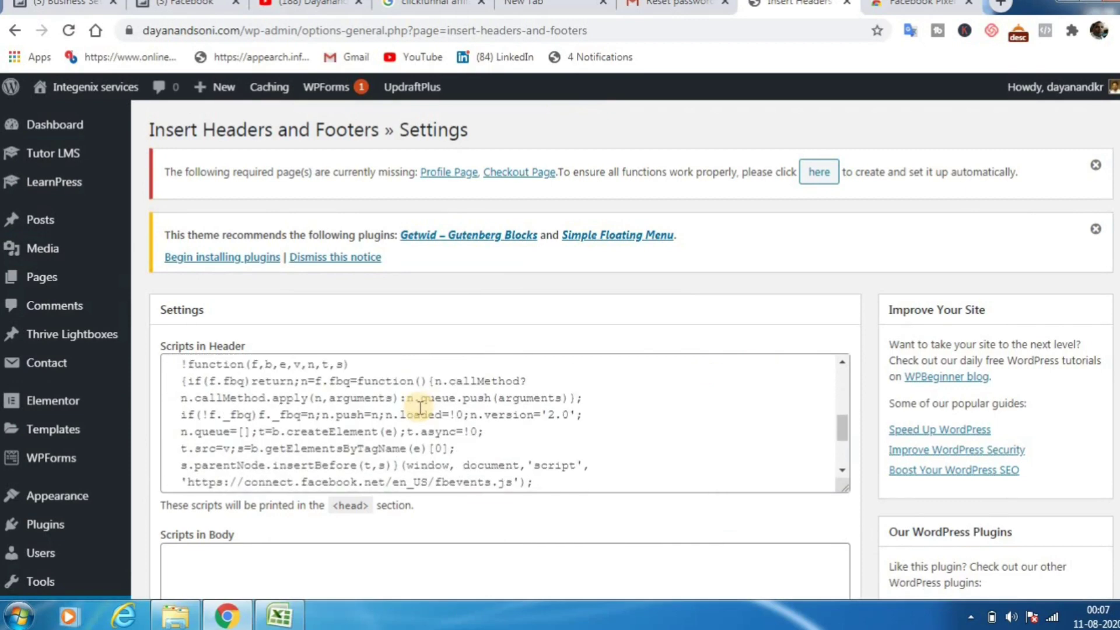
scroll(420, 409, up, 2)
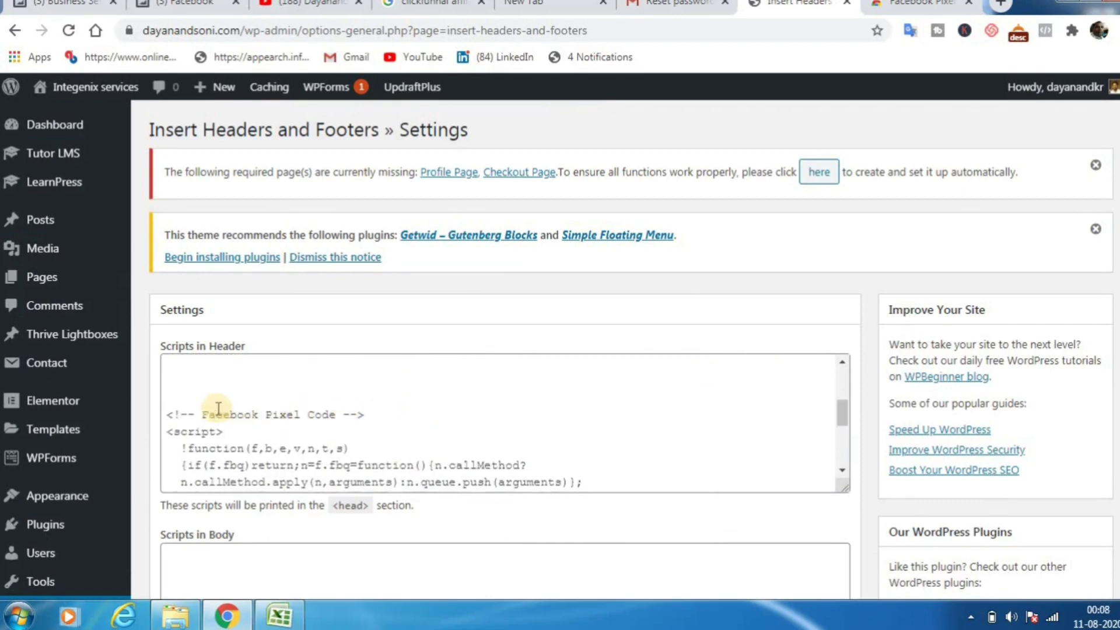
drag(192, 421, 432, 494)
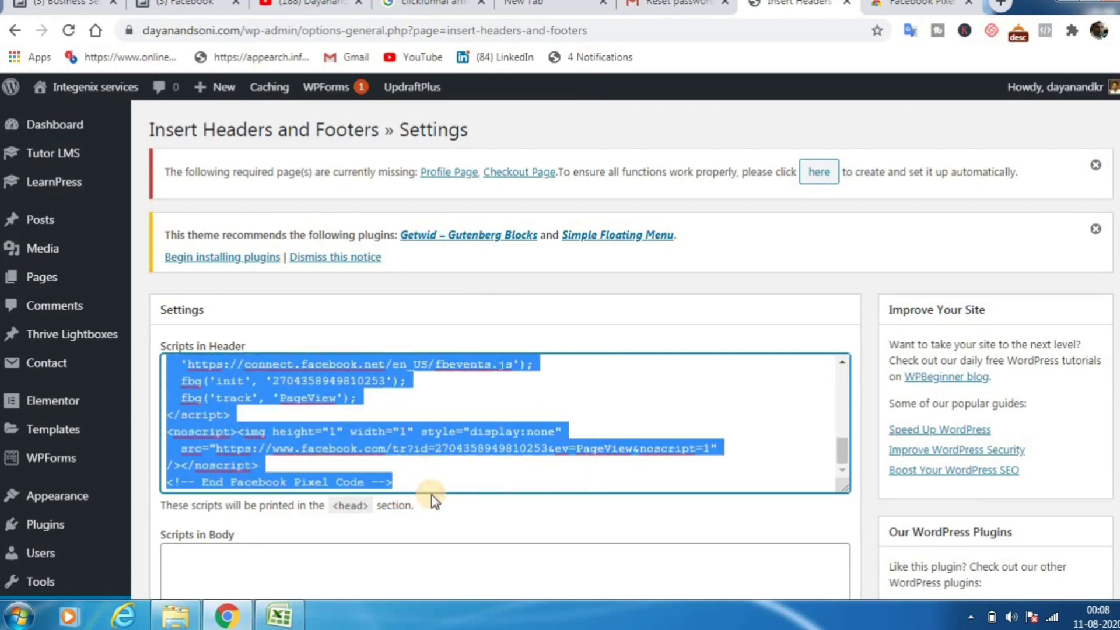
key(ctrl+v)
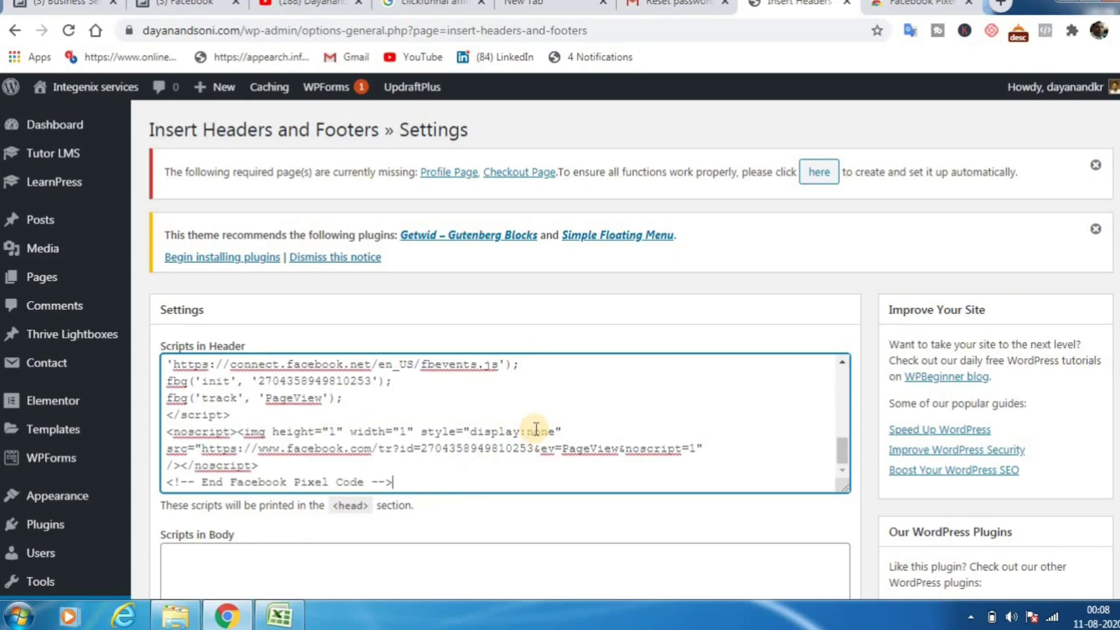
scroll(283, 445, down, 3)
scroll(244, 477, down, 4)
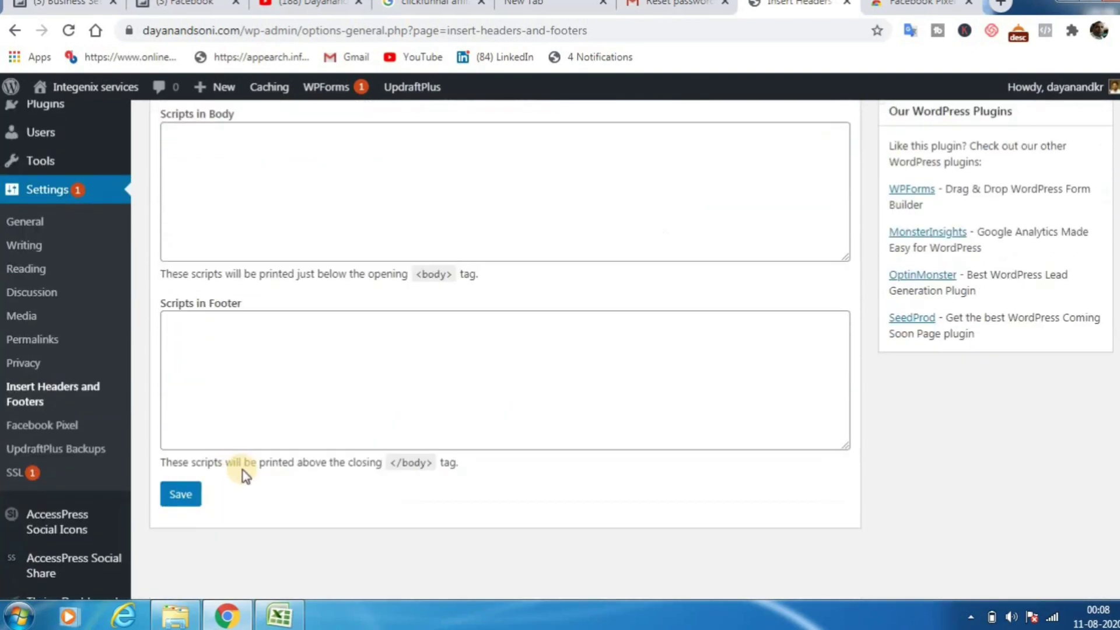
click(184, 495)
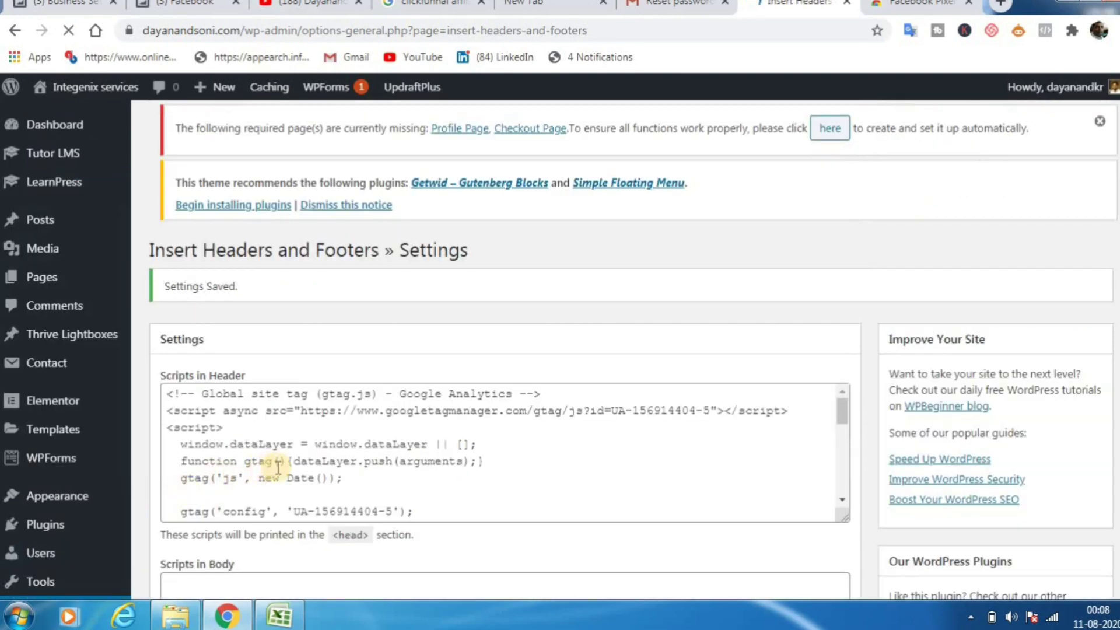
Review the saved Facebook pixel code in Scripts in Header
scroll(382, 453, down, 5)
scroll(385, 455, down, 5)
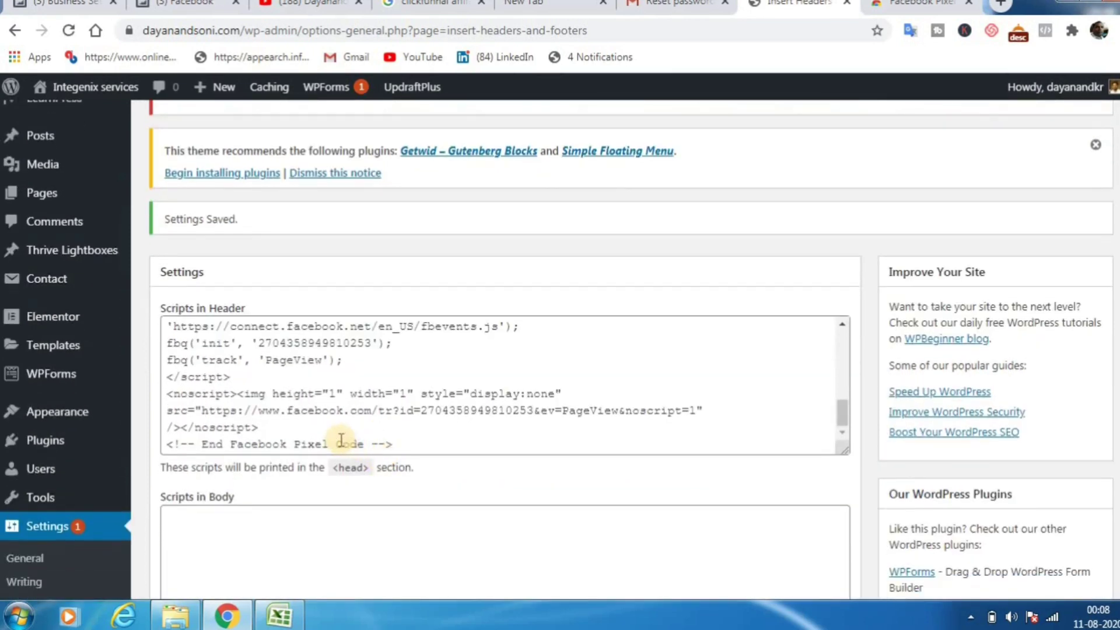
scroll(345, 445, up, 4)
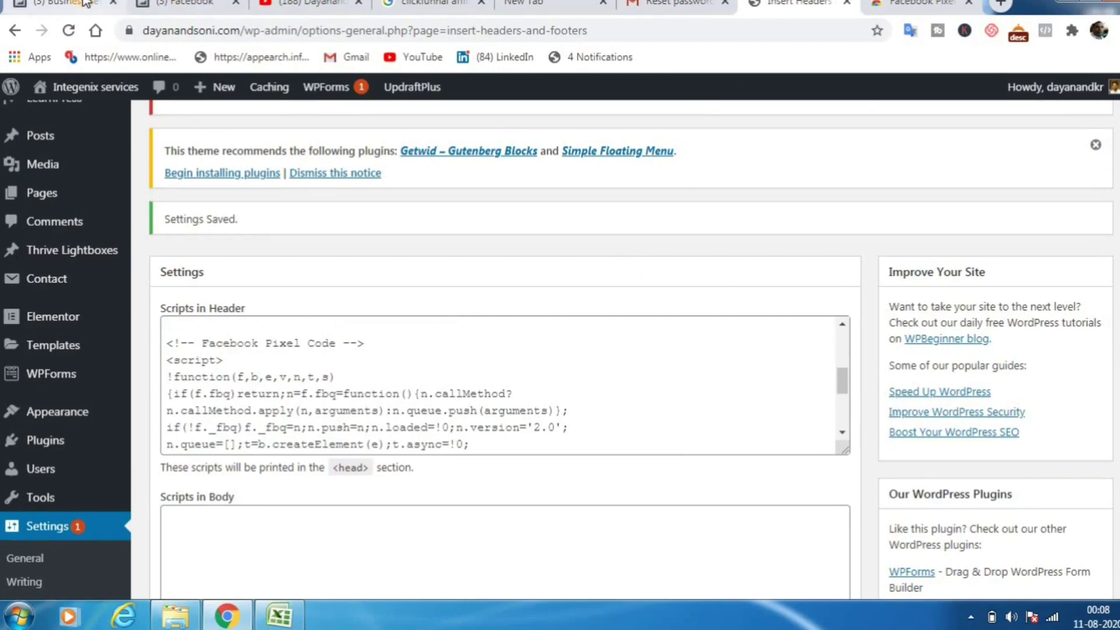
Return to the pixel setup dialog in Events Manager and continue past the base code installation
click(84, 4)
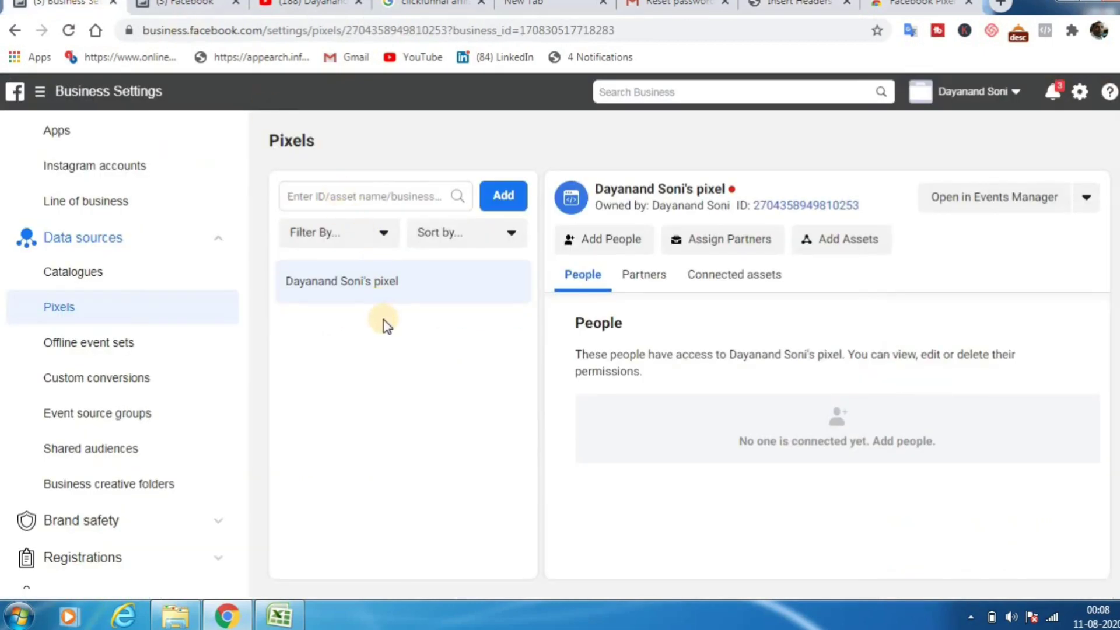
click(198, 5)
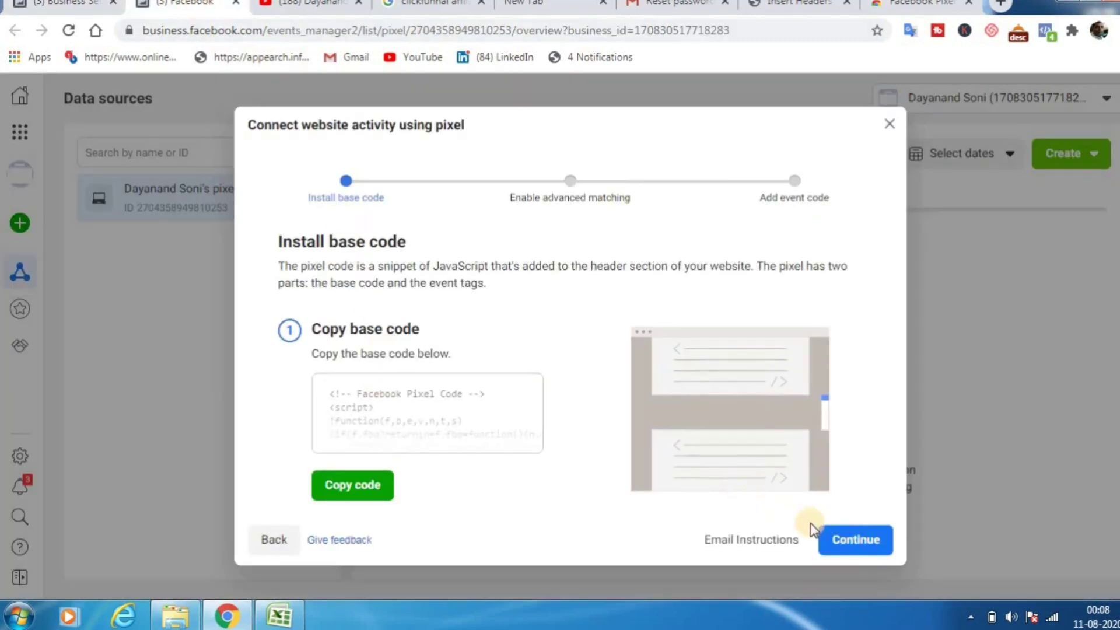
click(853, 540)
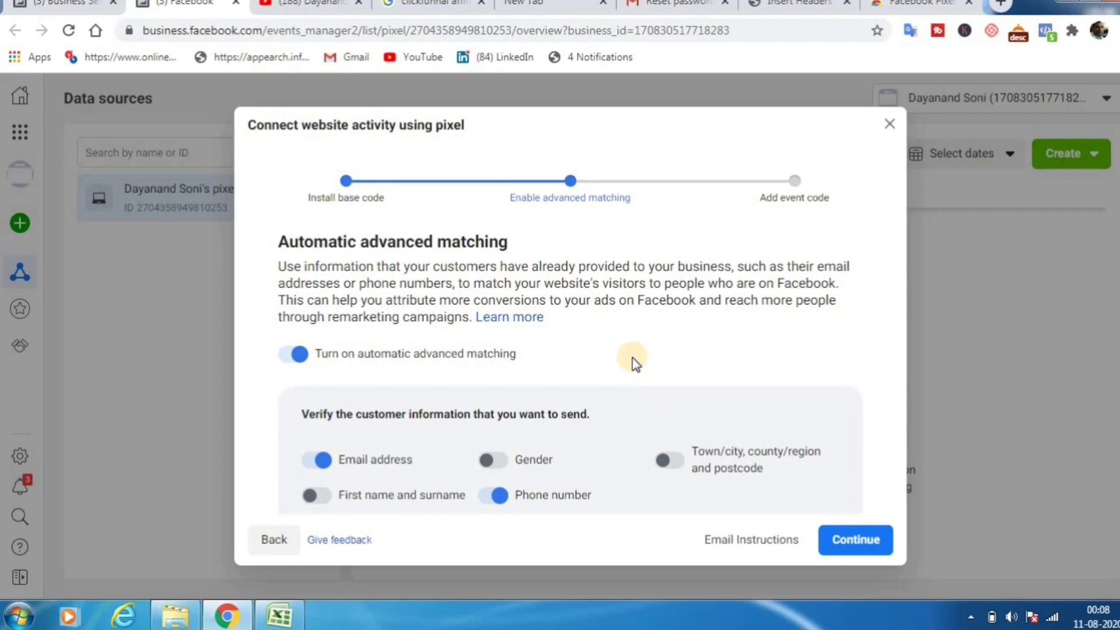
Turn on Gender, Town/city, county/region and postcode, and First name and surname for automatic advanced matching, and continue to the Event Setup Tool
click(503, 461)
click(668, 461)
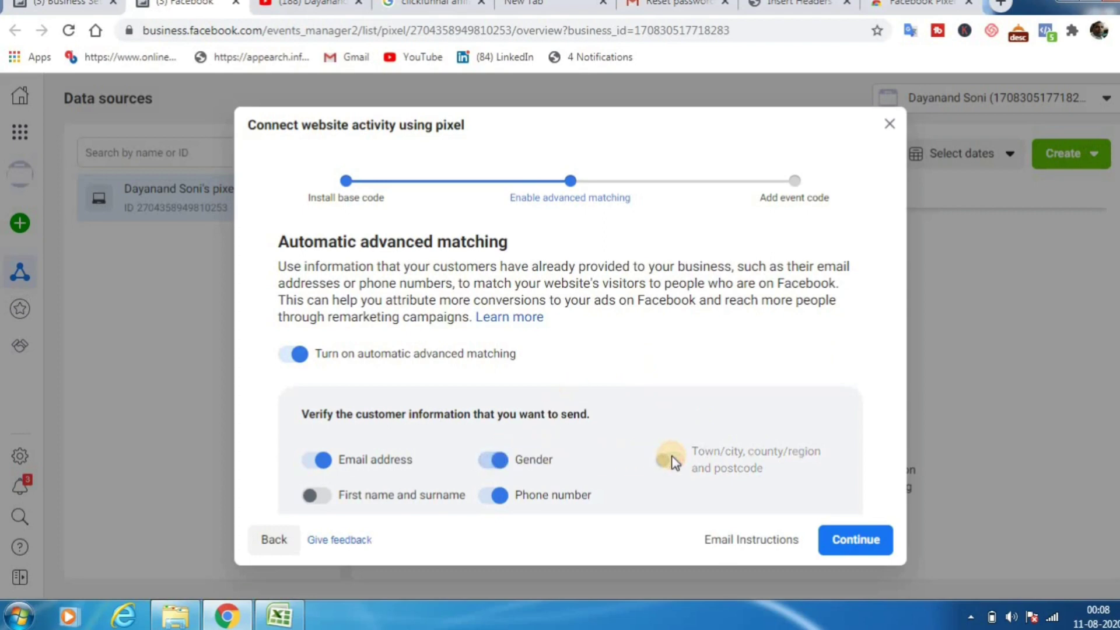
click(320, 497)
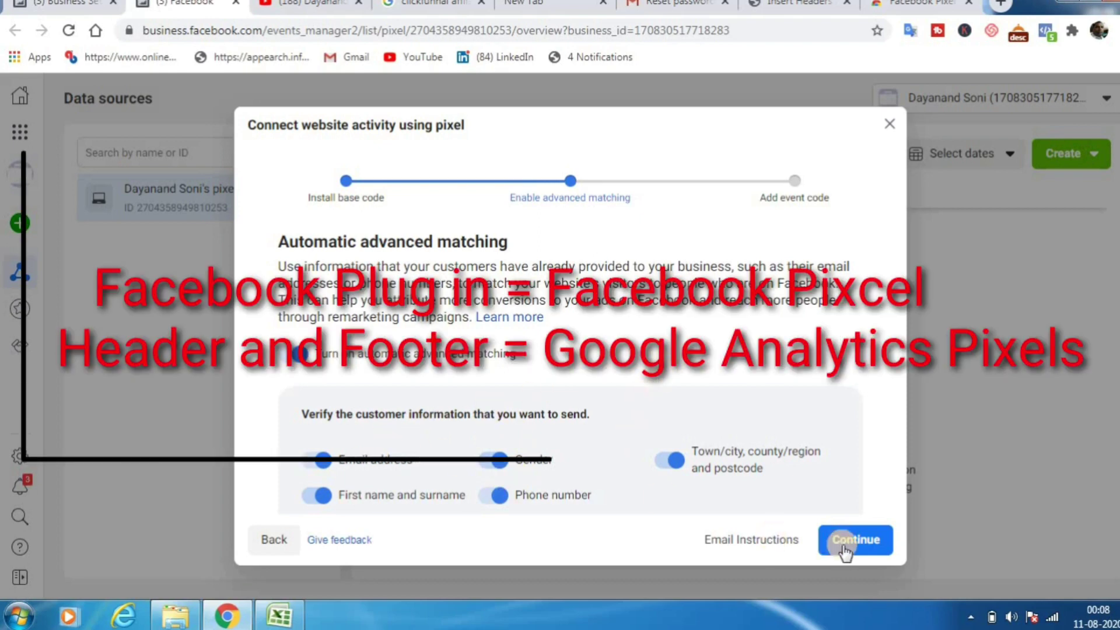
click(843, 548)
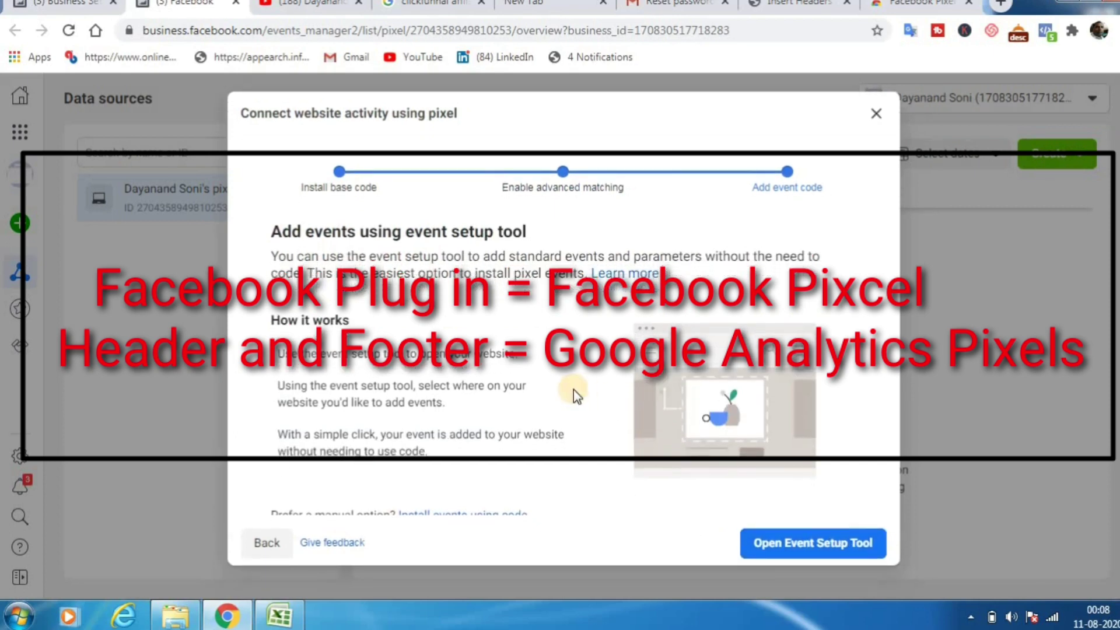
click(786, 543)
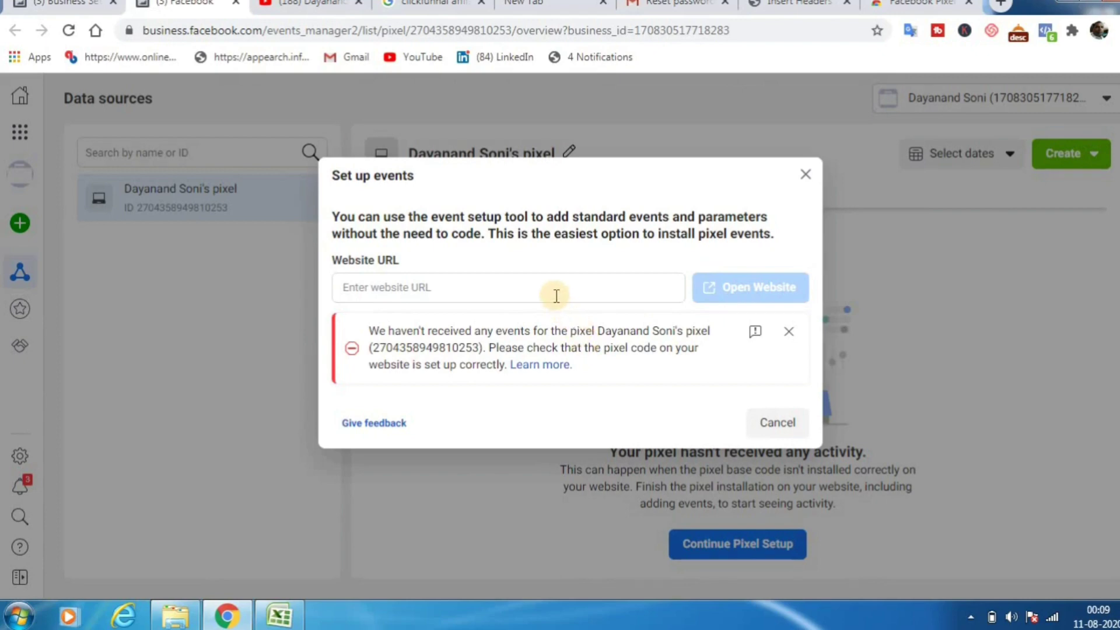
Copy only the WordPress site's root address from the address of the Insert Headers and Footers page for the event setup
click(513, 284)
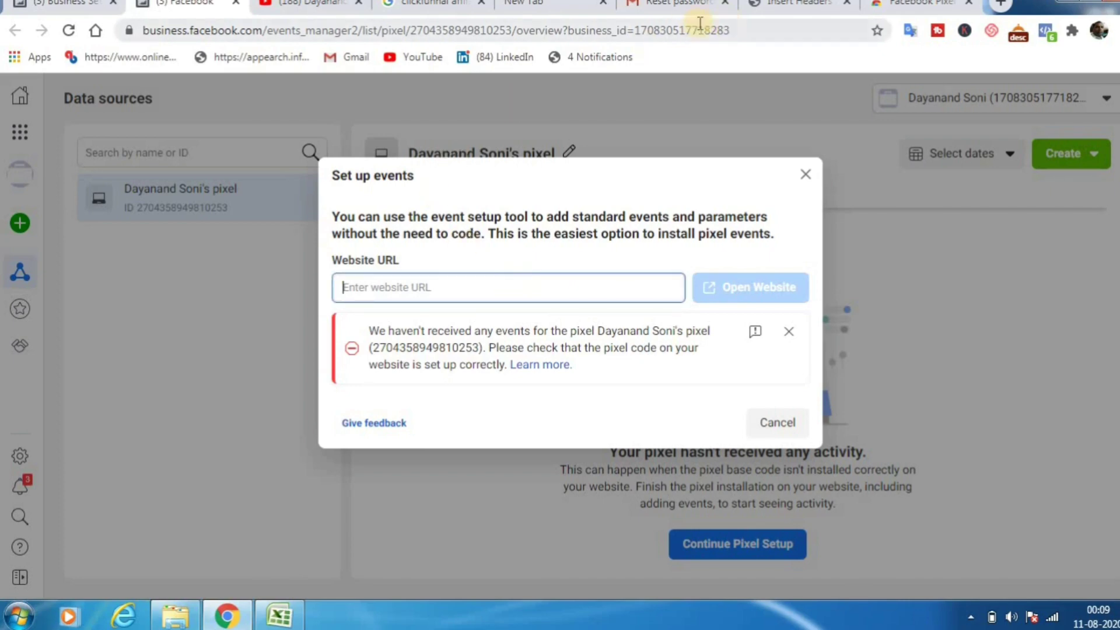
click(790, 7)
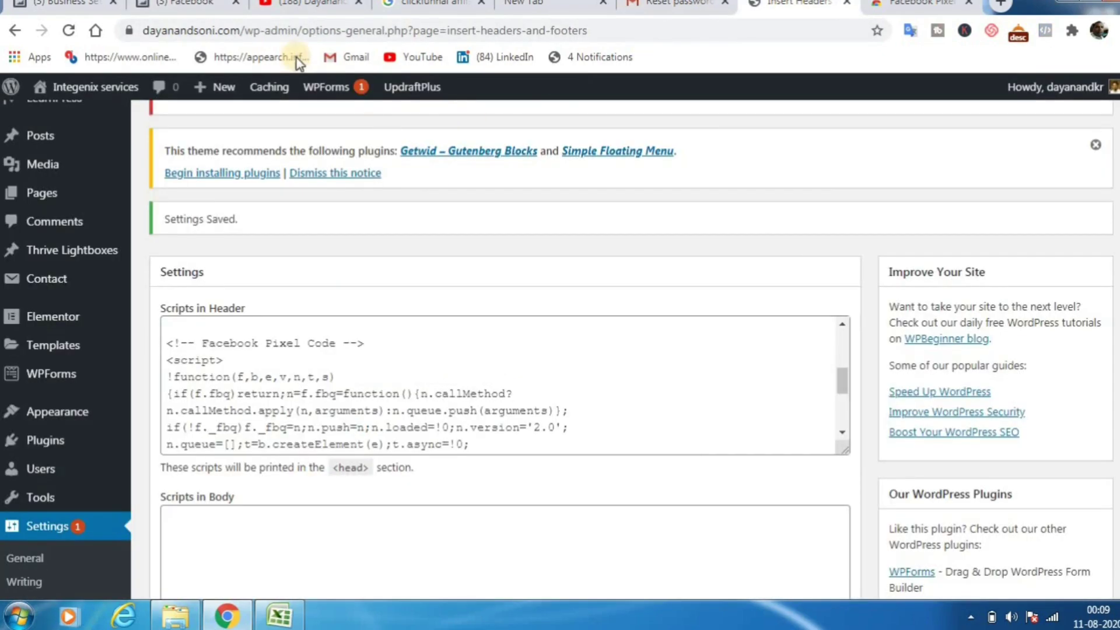
click(238, 31)
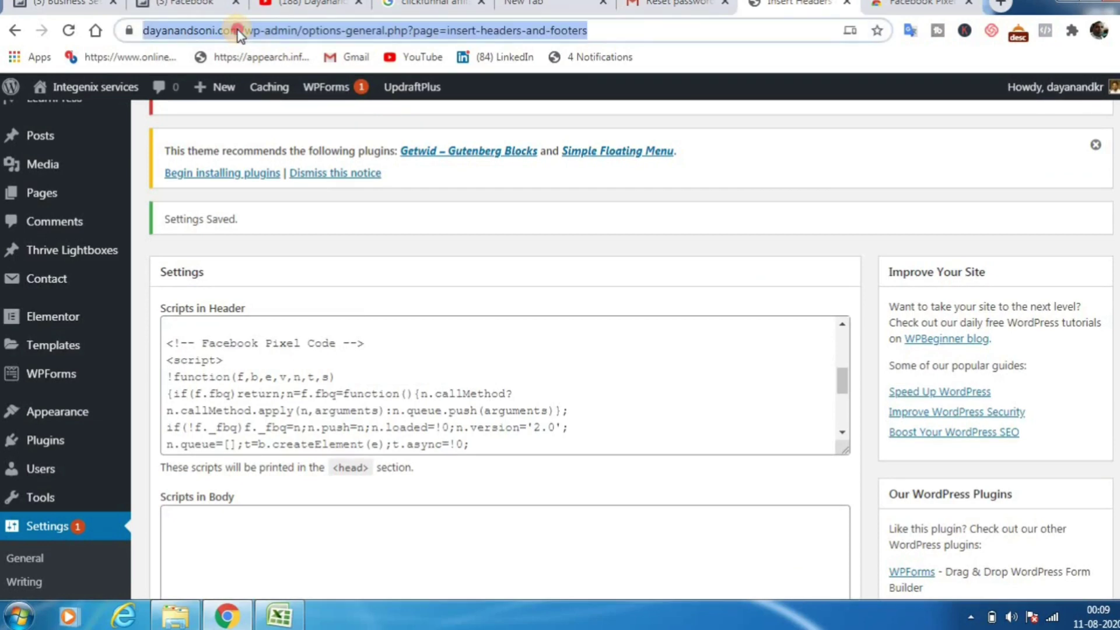
click(238, 31)
drag(281, 30, 143, 30)
right_click(181, 32)
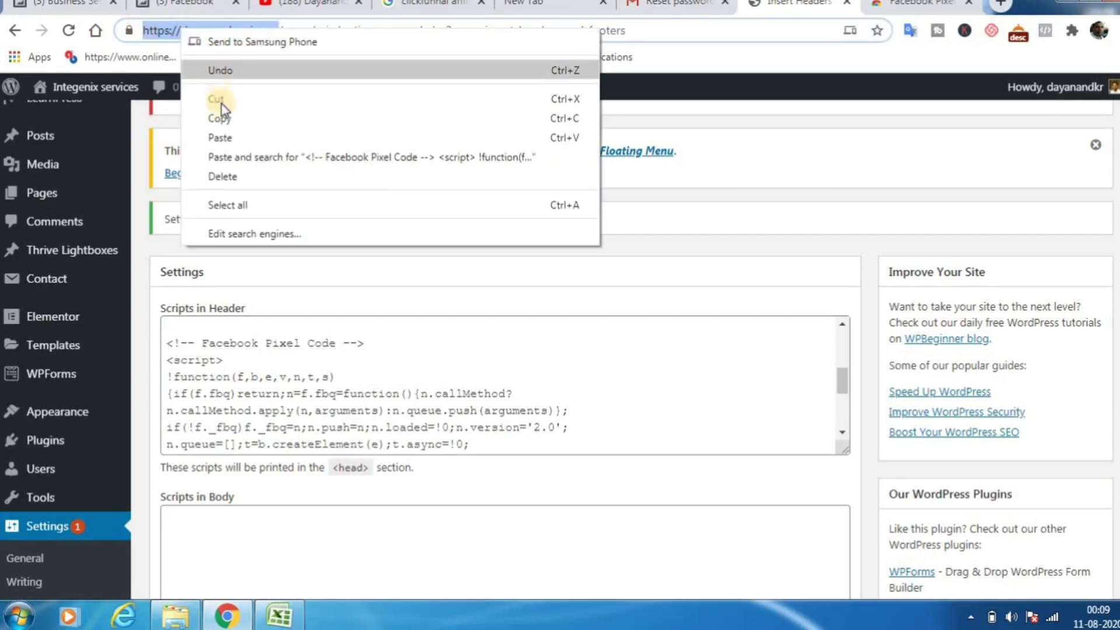
click(220, 115)
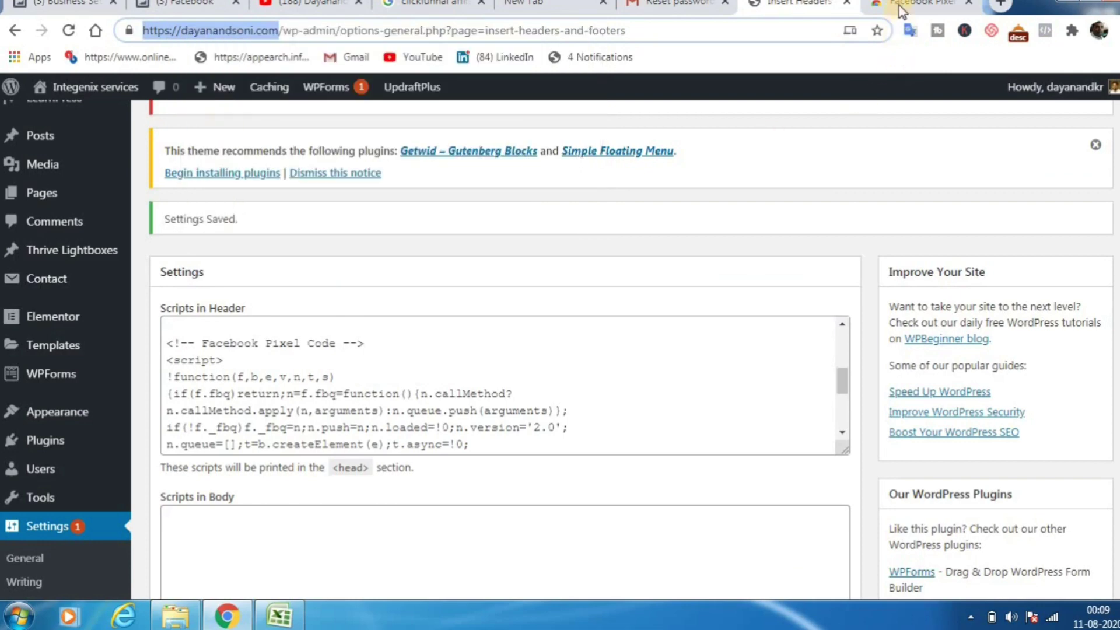
Try the copied root address as the Website URL in the Set up events dialog and close the dialog
click(185, 3)
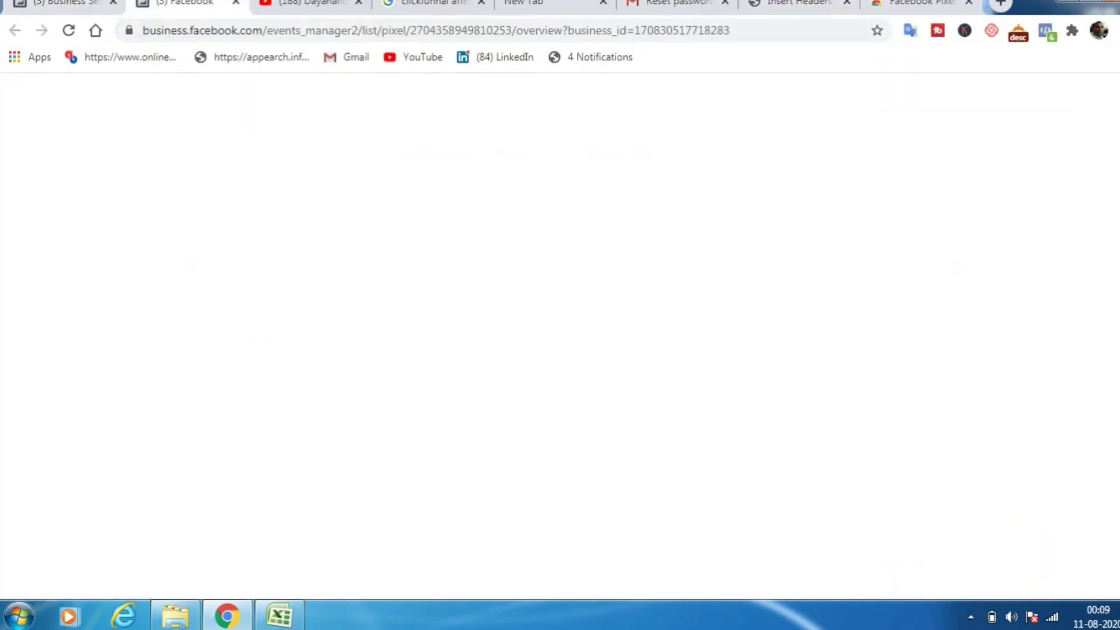
right_click(354, 292)
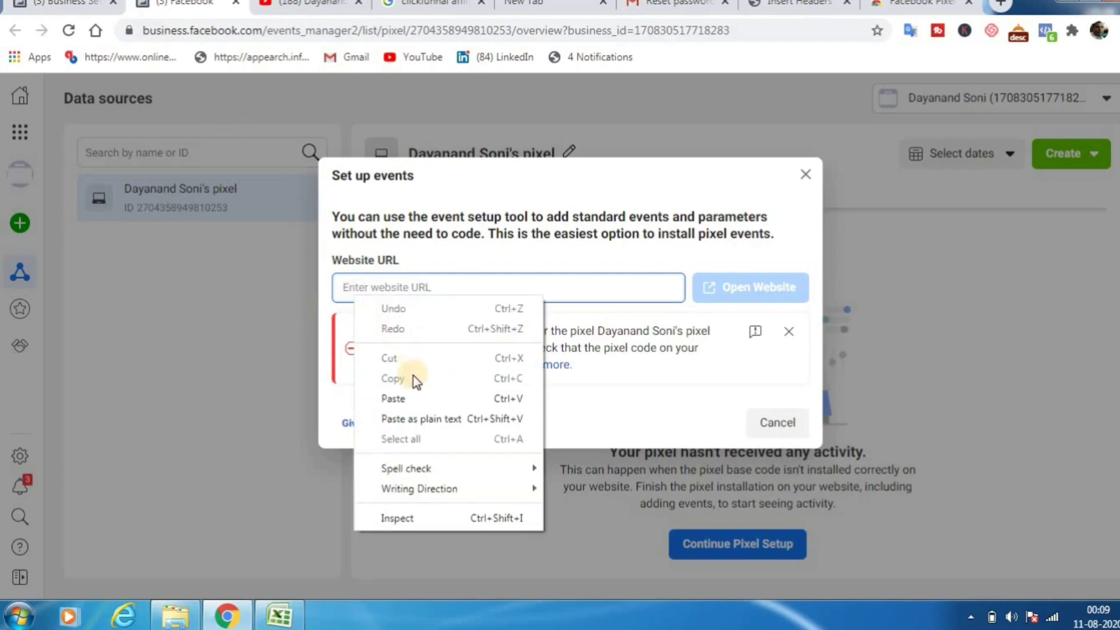
click(410, 397)
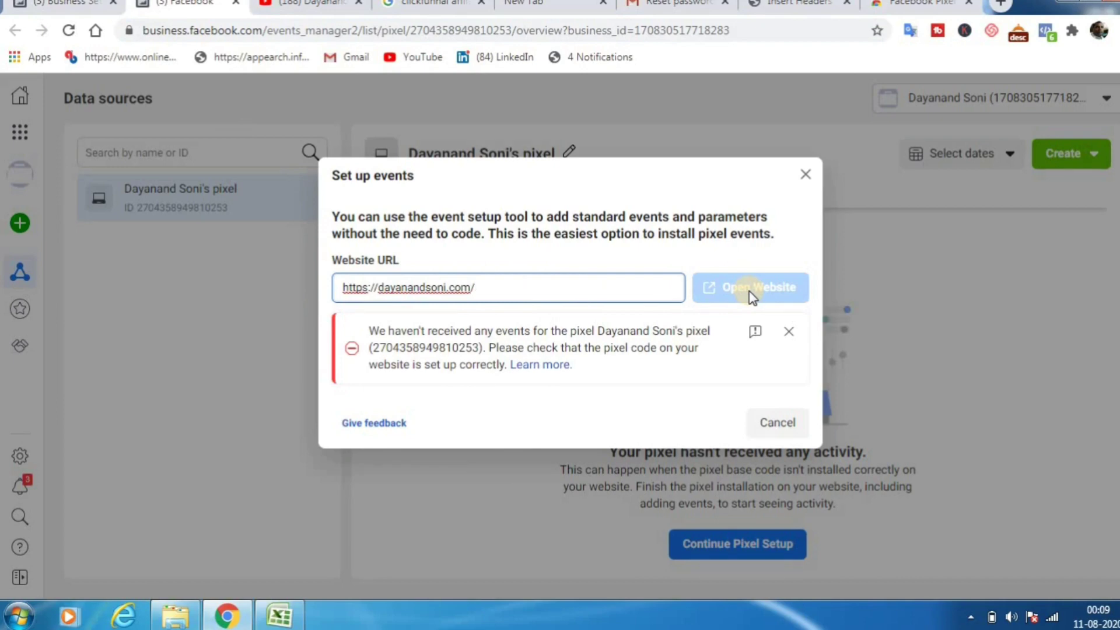
click(805, 175)
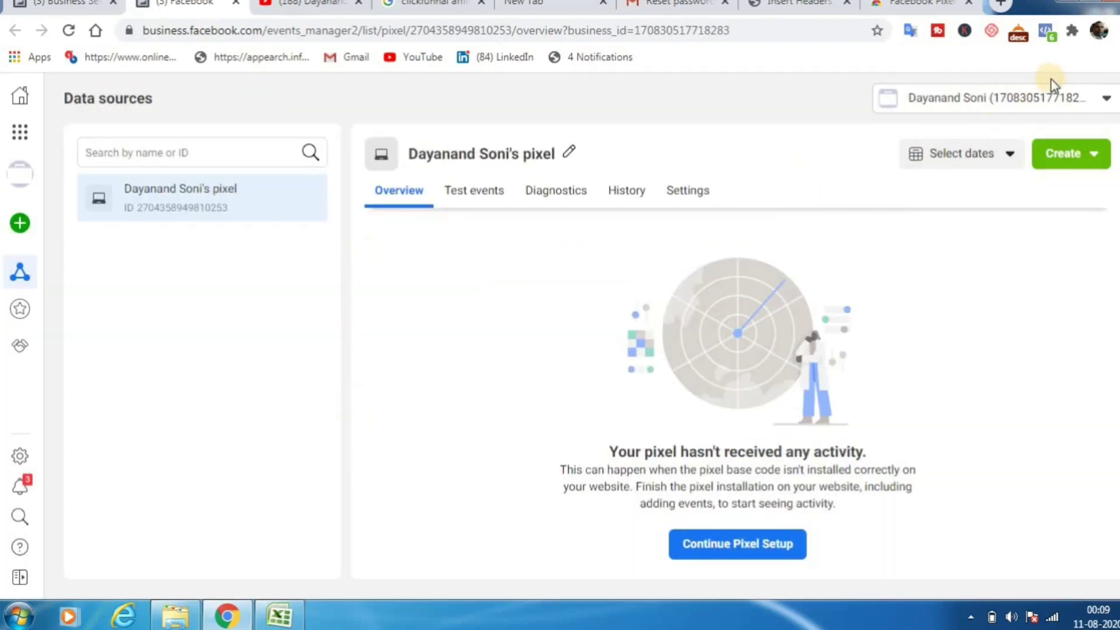
Expand the business asset selector to show more ad accounts and look through the available accounts and businesses
click(1088, 100)
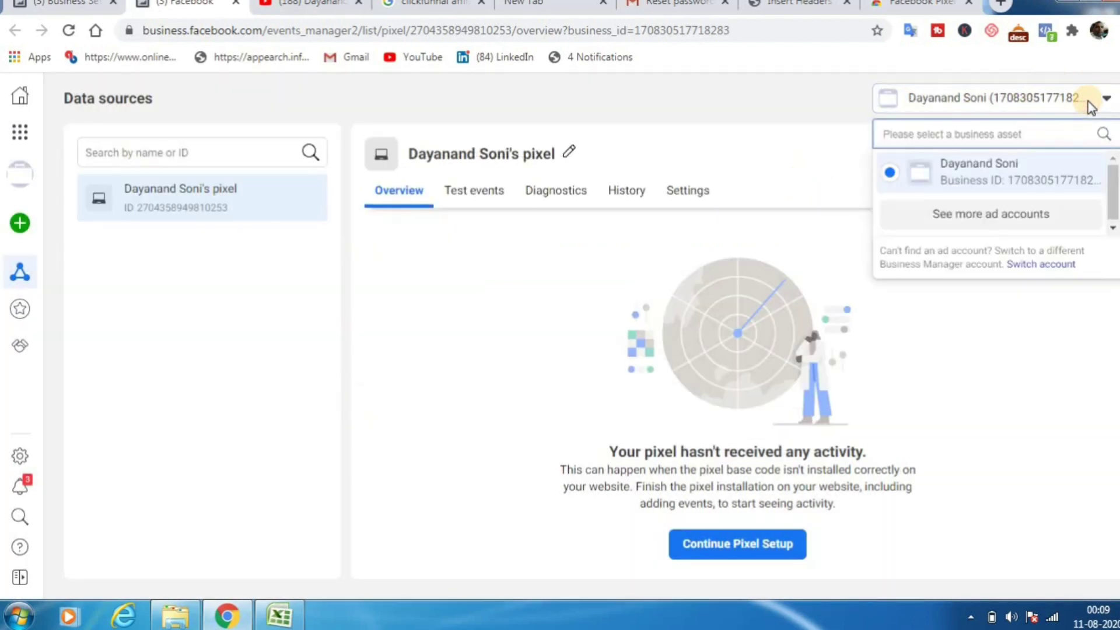
click(1022, 224)
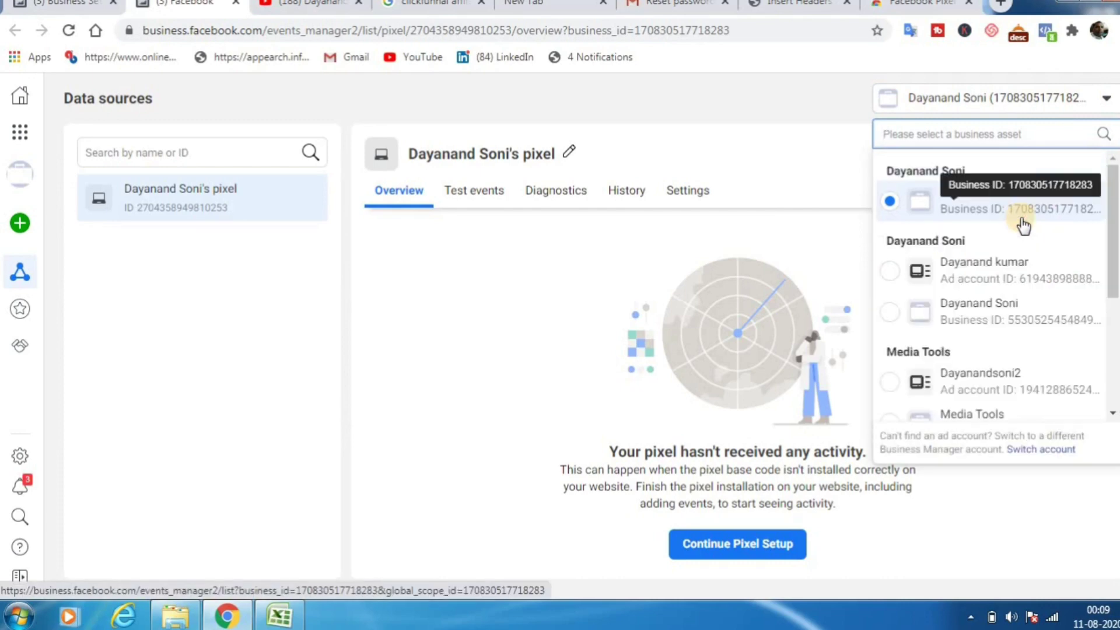
scroll(1024, 360, down, 3)
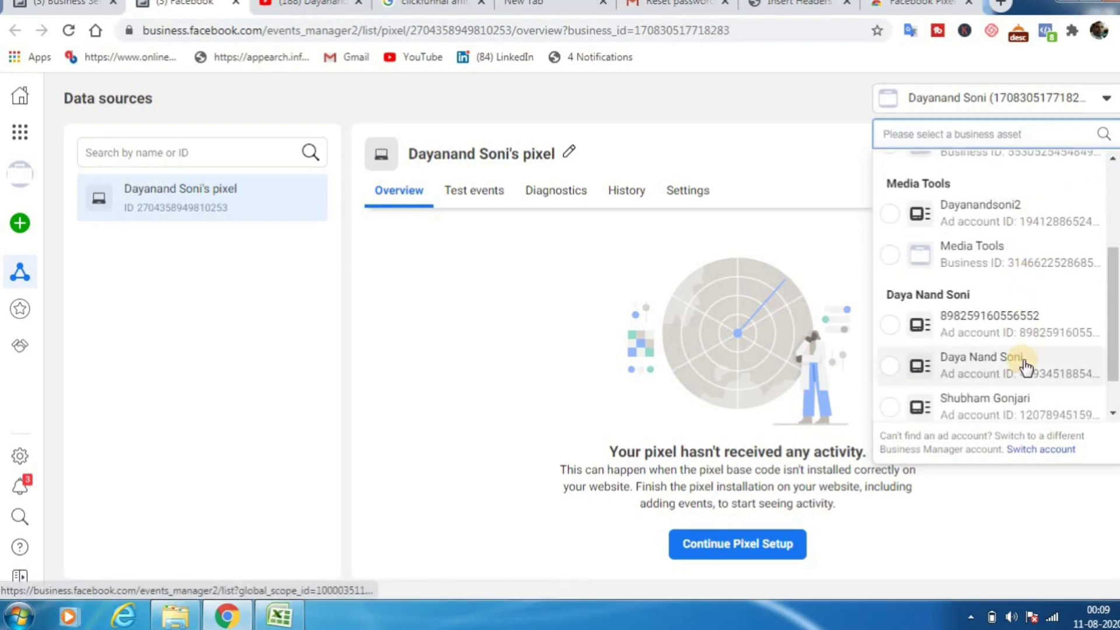
scroll(1023, 360, down, 1)
scroll(1021, 361, up, 2)
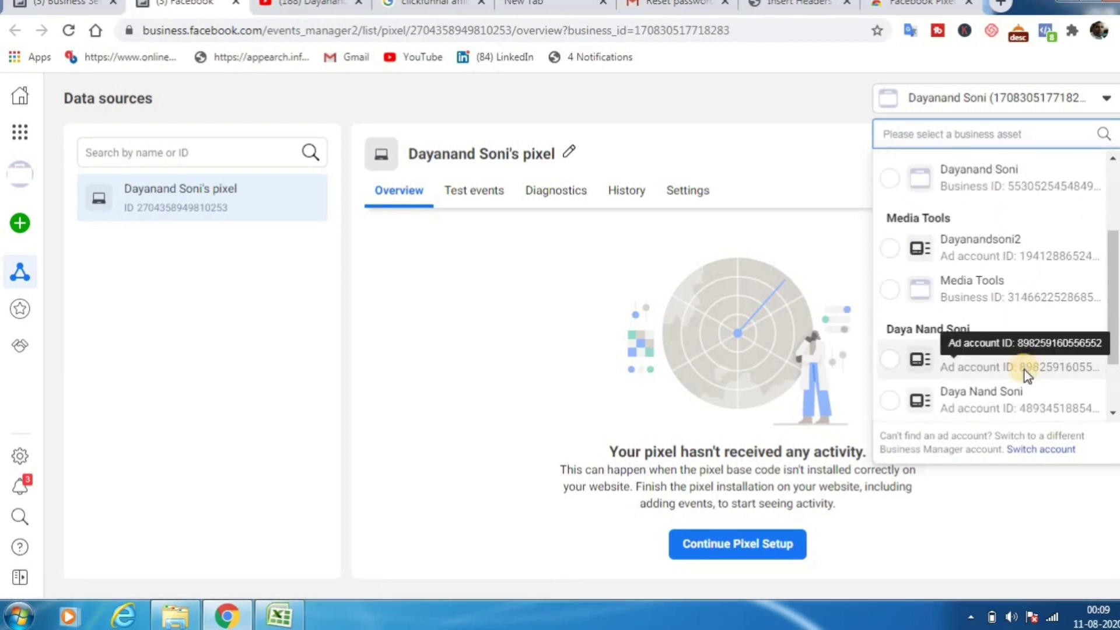
Switch Events Manager to the second ad account in the personal profile's group and expand its PageView event details
scroll(1015, 357, down, 2)
click(1002, 319)
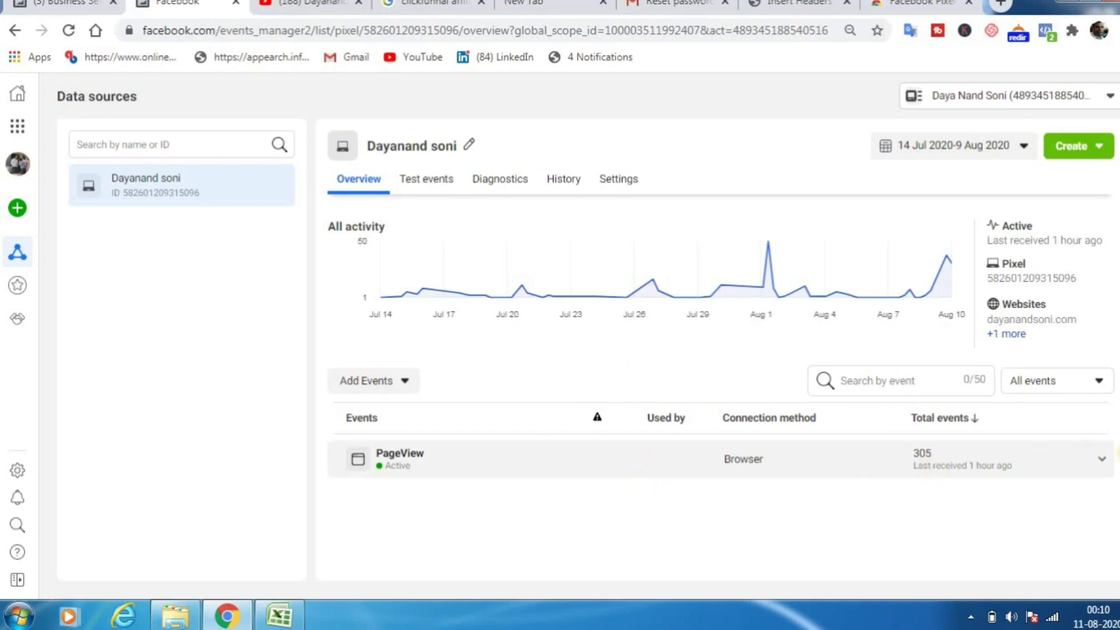
click(1102, 460)
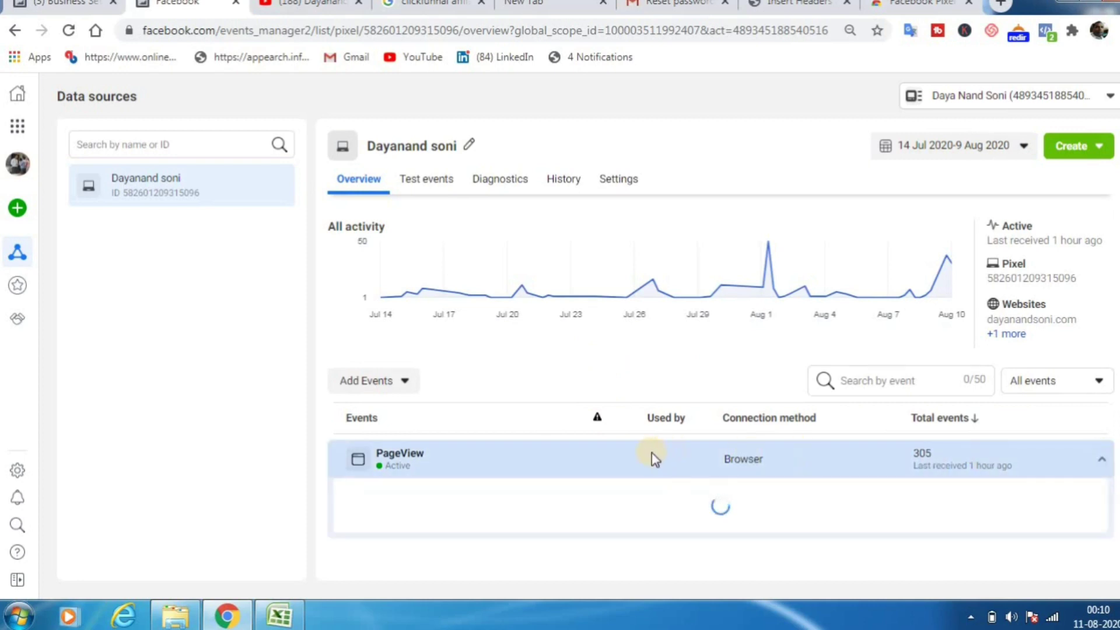
scroll(650, 453, down, 3)
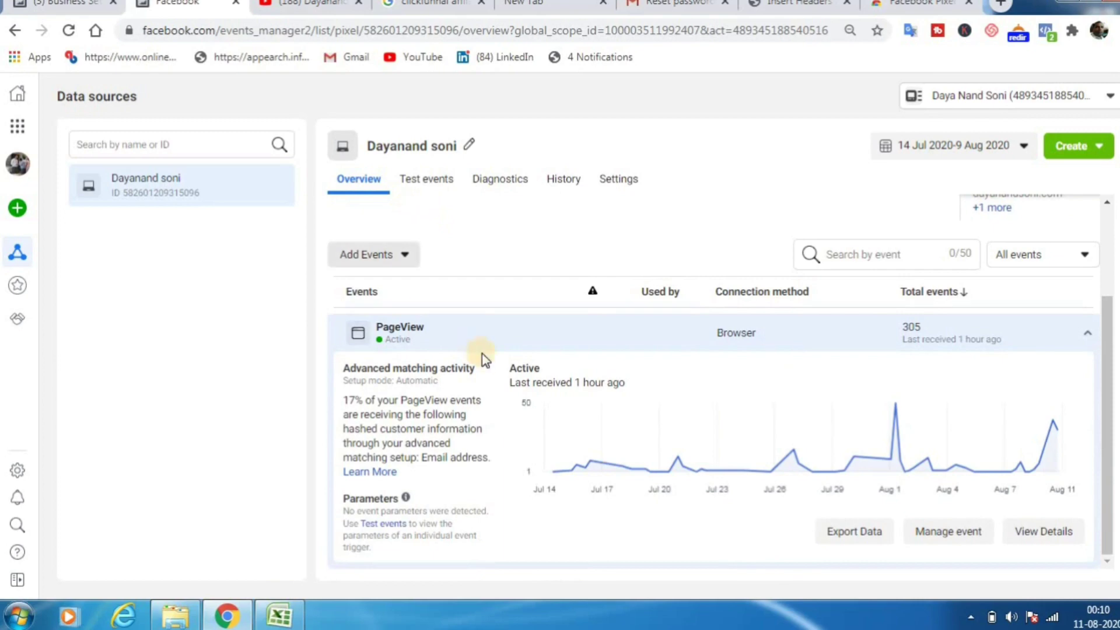
Check the Facebook Pixel Code in Scripts in Header on the WordPress site and return to the pixel overview in Events Manager
click(780, 7)
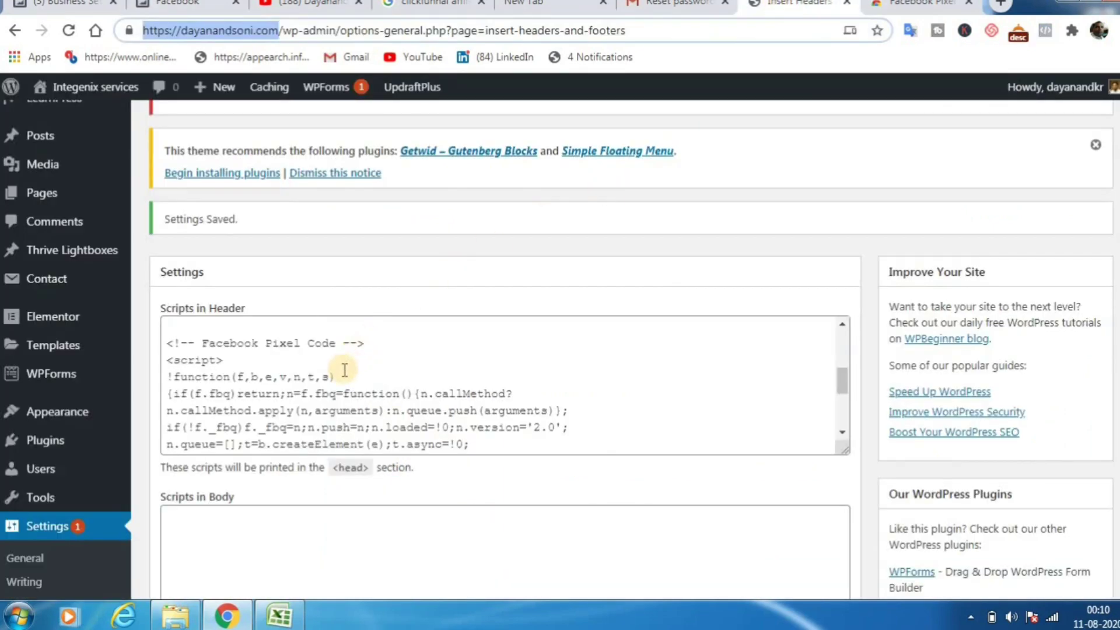
scroll(344, 370, down, 2)
scroll(345, 370, up, 4)
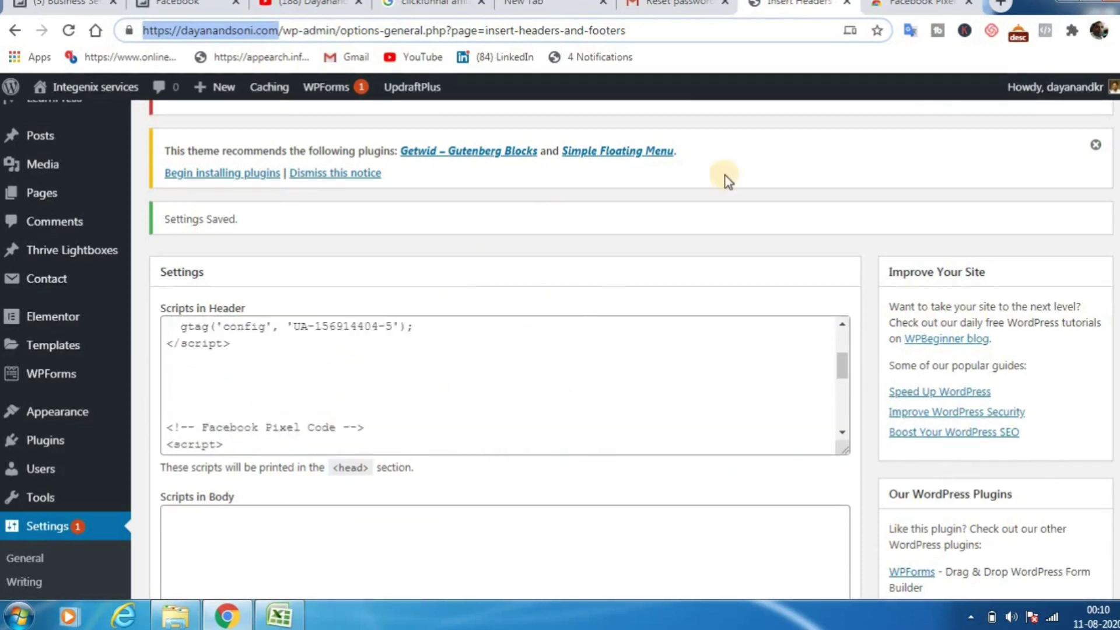
click(320, 6)
click(204, 4)
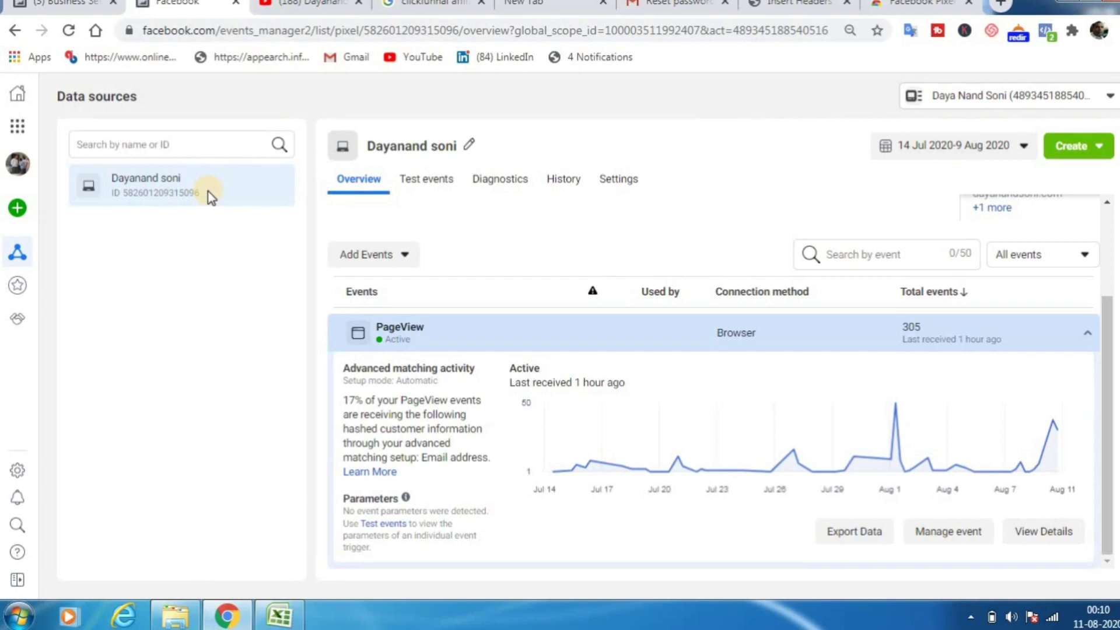
Show more ad accounts, switch to the ad account under Media Tools, and highlight the ID of its default offline event set
click(1060, 95)
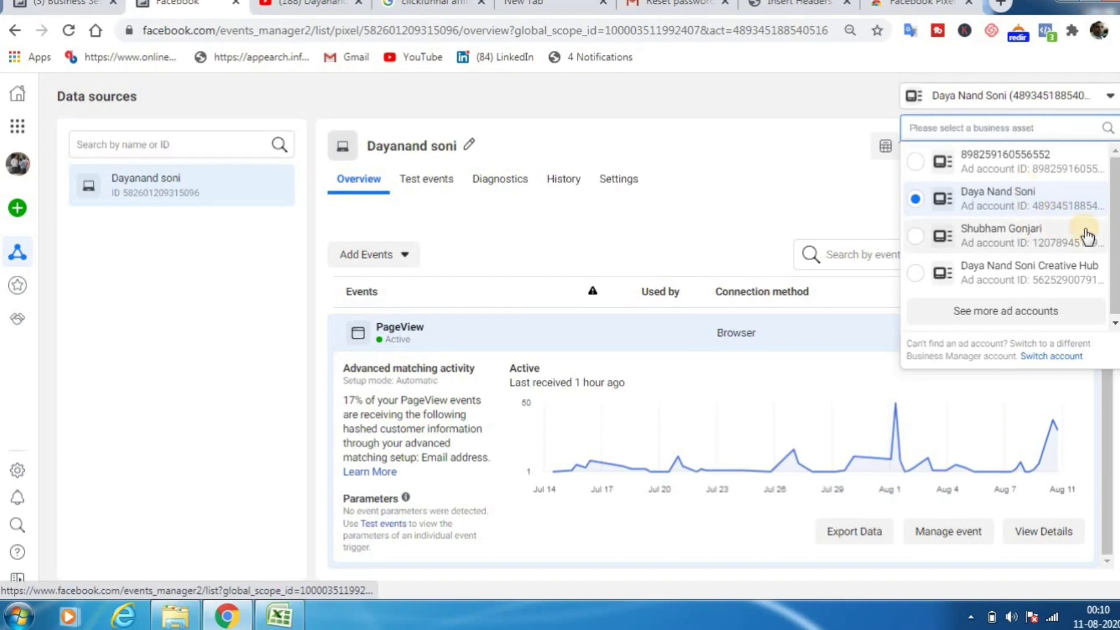
click(1012, 312)
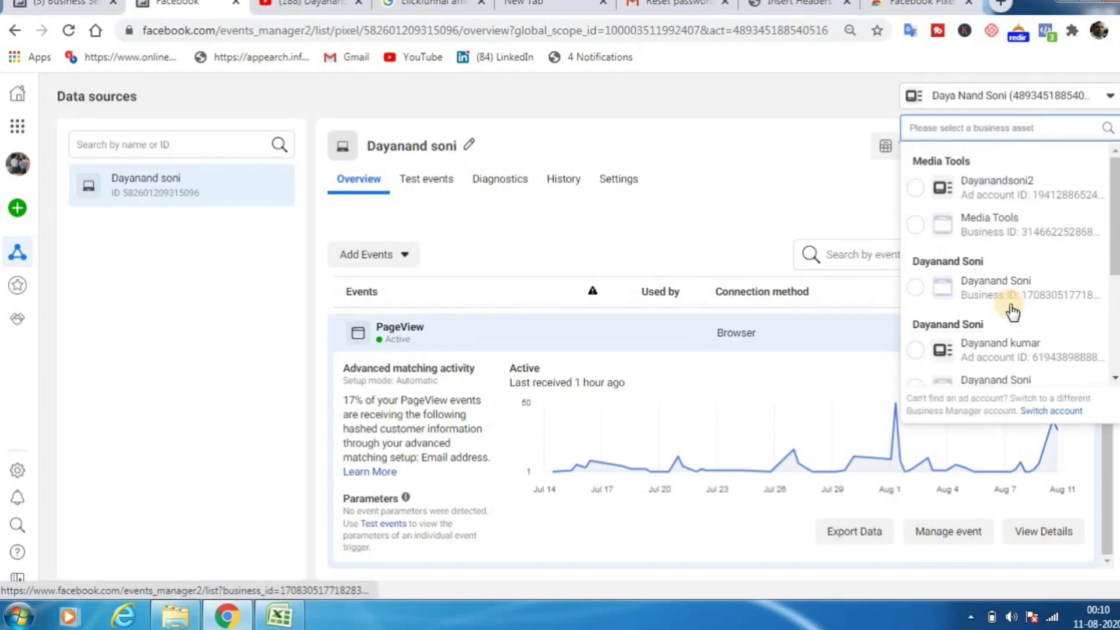
click(1017, 193)
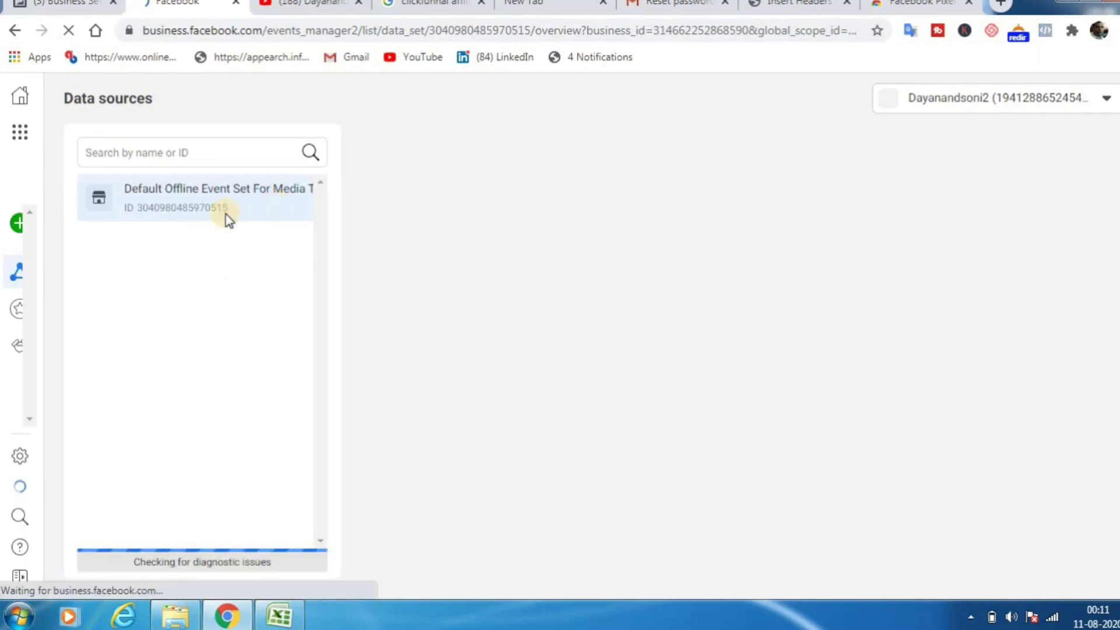
drag(231, 208, 139, 210)
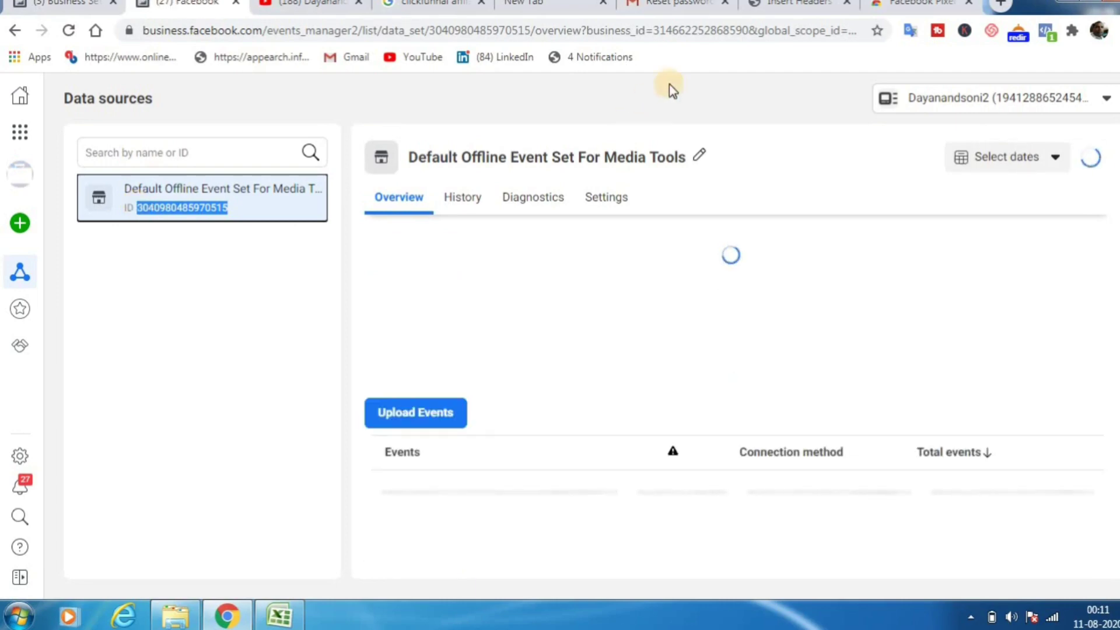
Go back to the WordPress admin and open the Facebook Pixel settings page
click(788, 5)
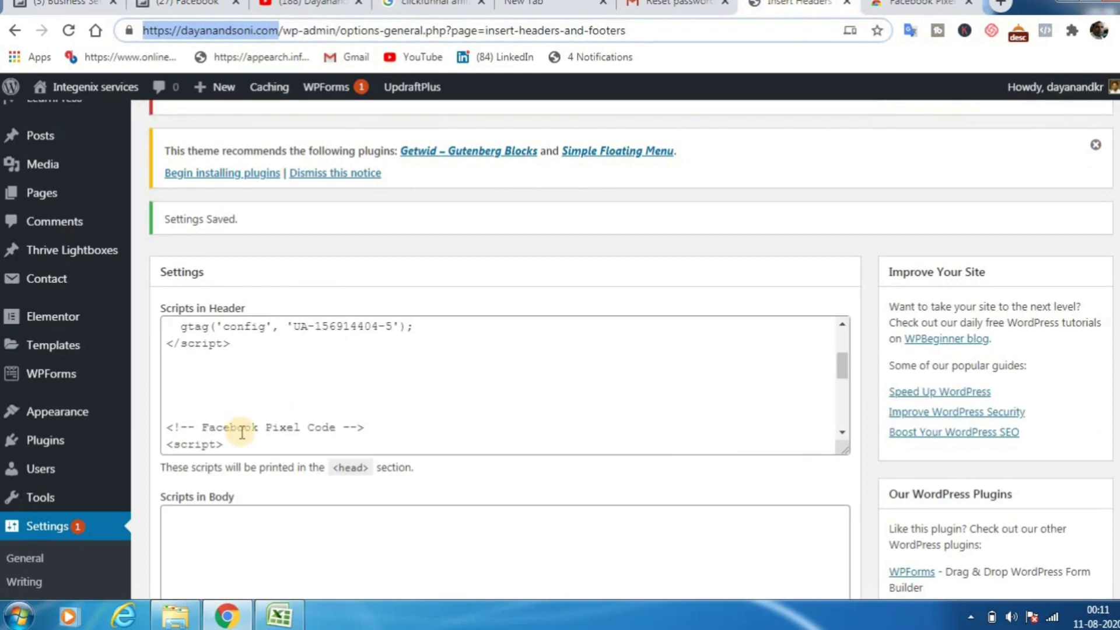
scroll(262, 385, up, 3)
scroll(262, 385, down, 4)
scroll(70, 450, down, 5)
scroll(70, 449, down, 2)
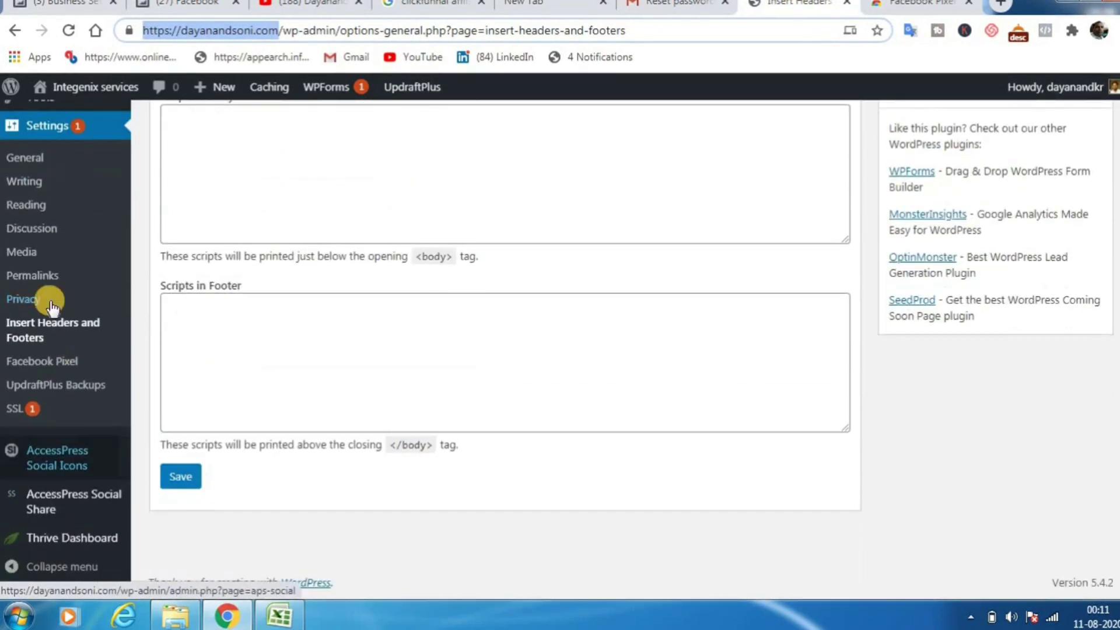
click(58, 360)
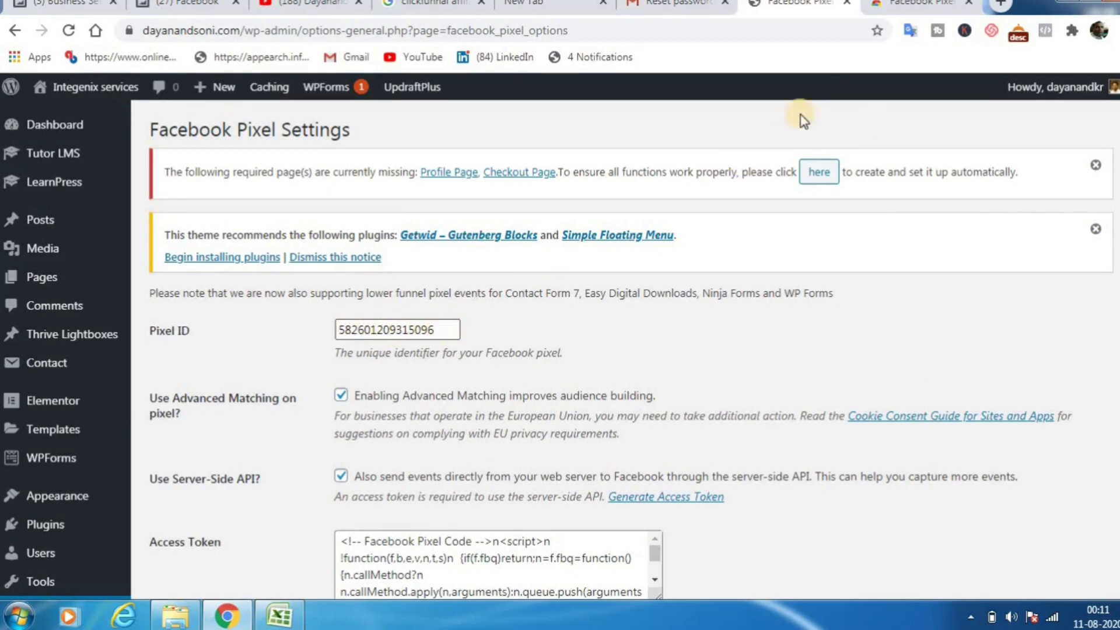
Return to Events Manager and select the personal profile's ad account that holds the pixel for dayanandsoni.com
click(211, 5)
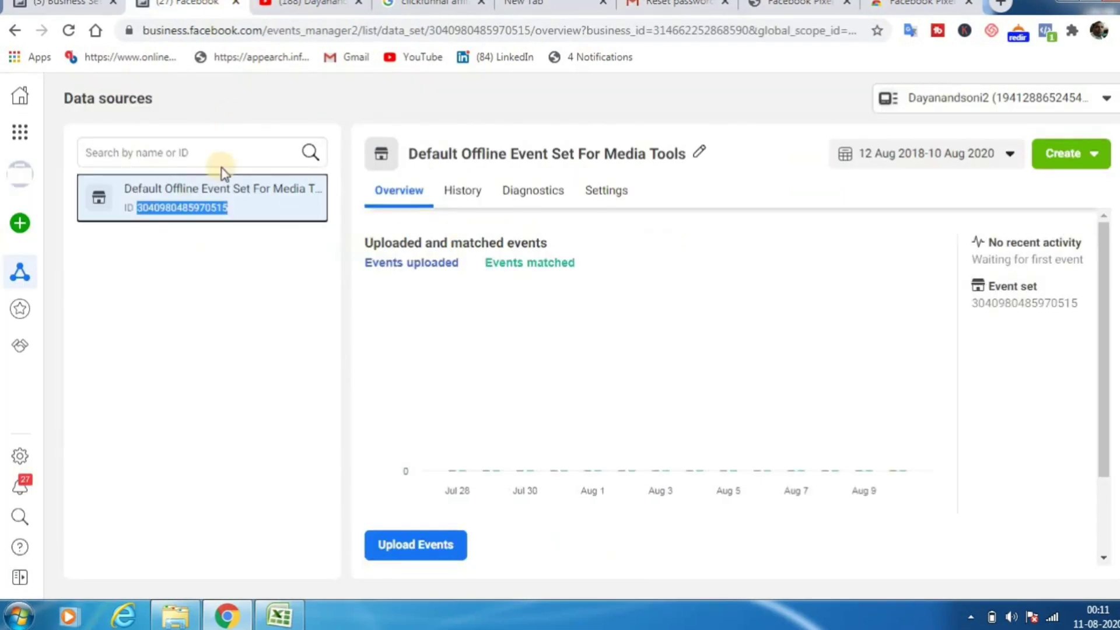
click(1104, 100)
click(1056, 259)
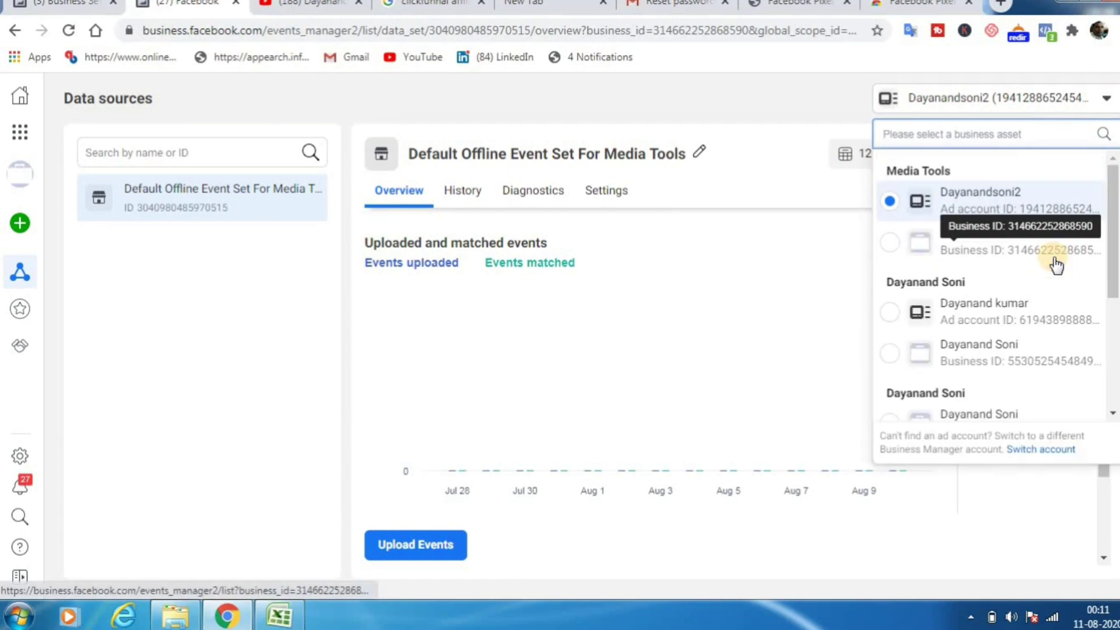
scroll(1056, 265, down, 4)
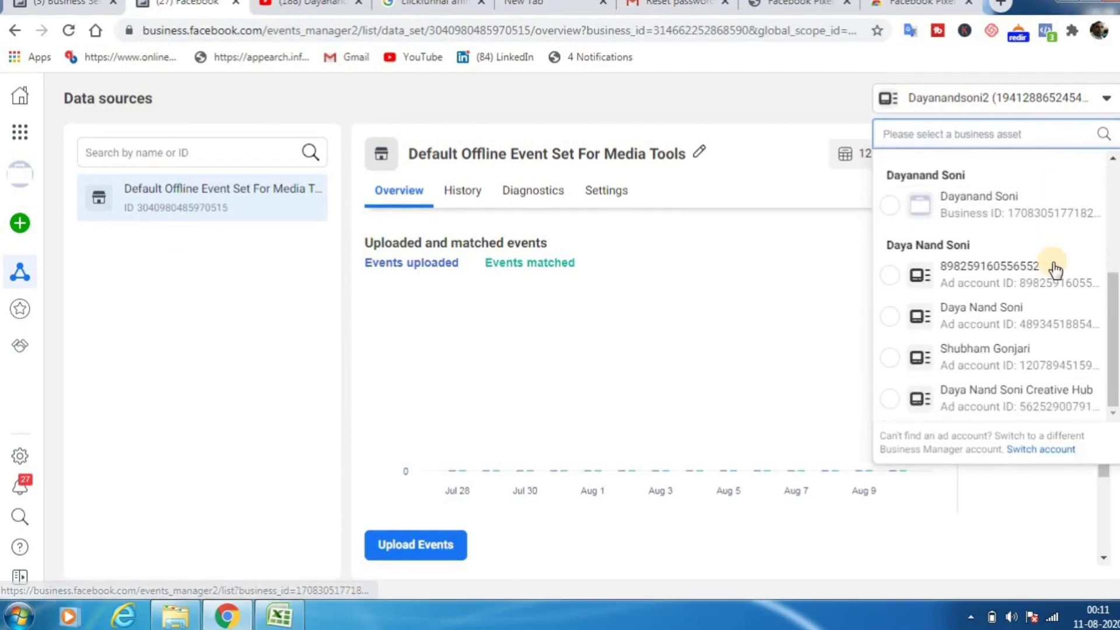
click(1030, 320)
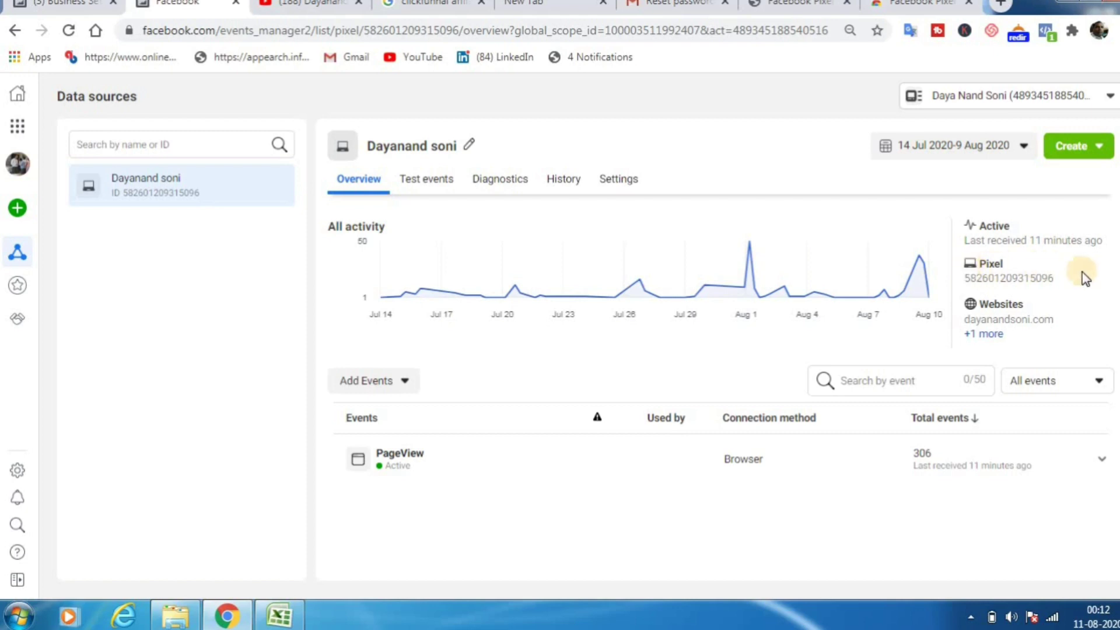
Compare the Pixel ID in the WordPress Facebook Pixel Settings with the pixel's ID in Events Manager
click(798, 5)
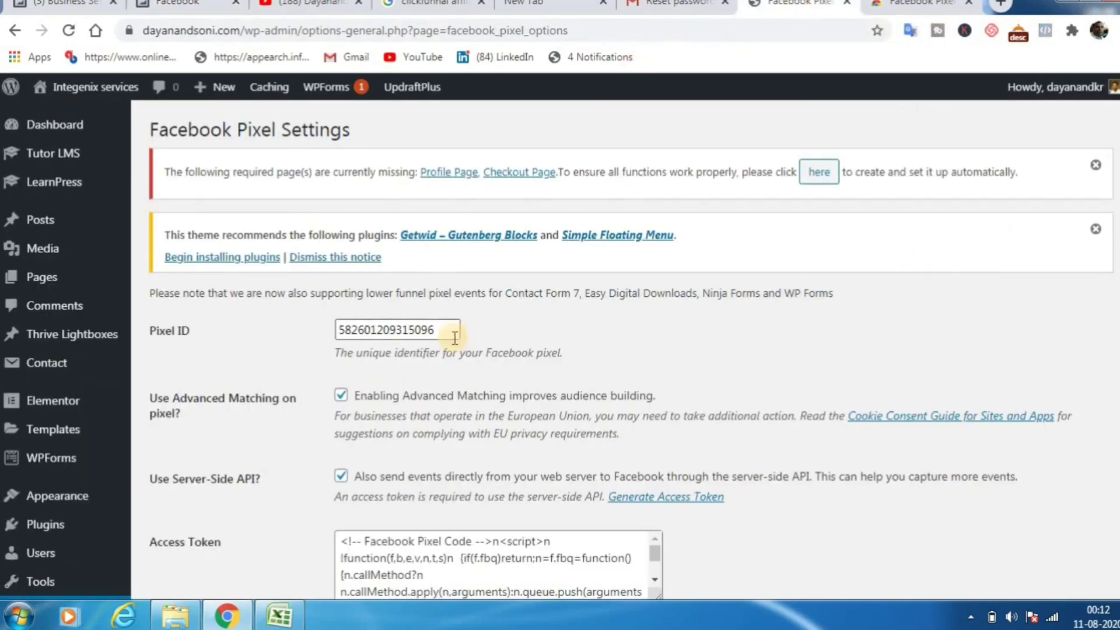
drag(454, 330, 281, 327)
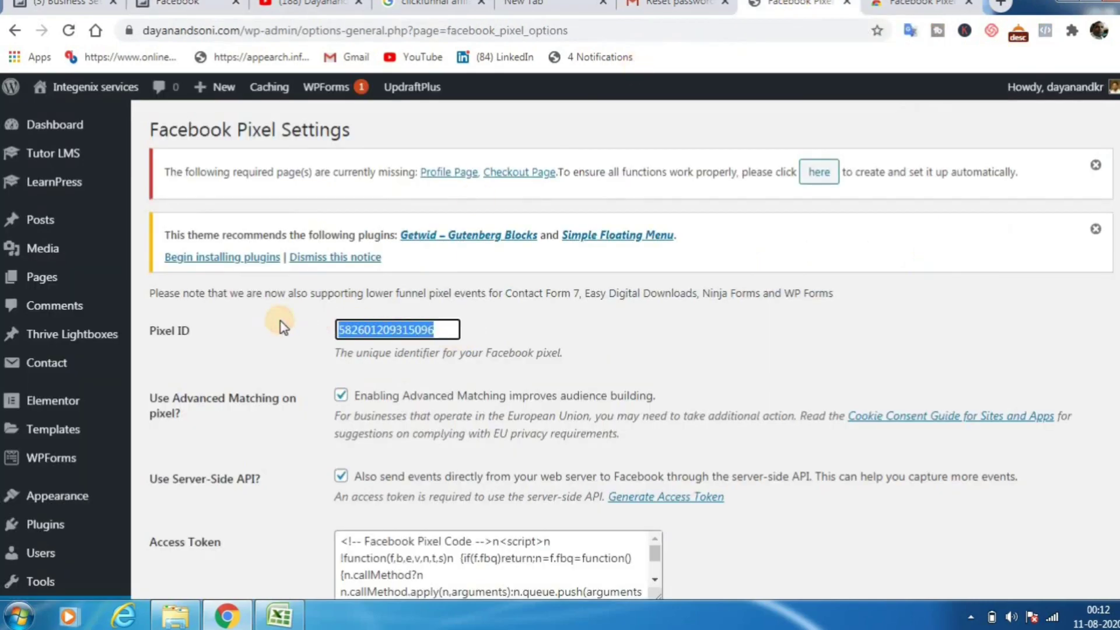
click(193, 7)
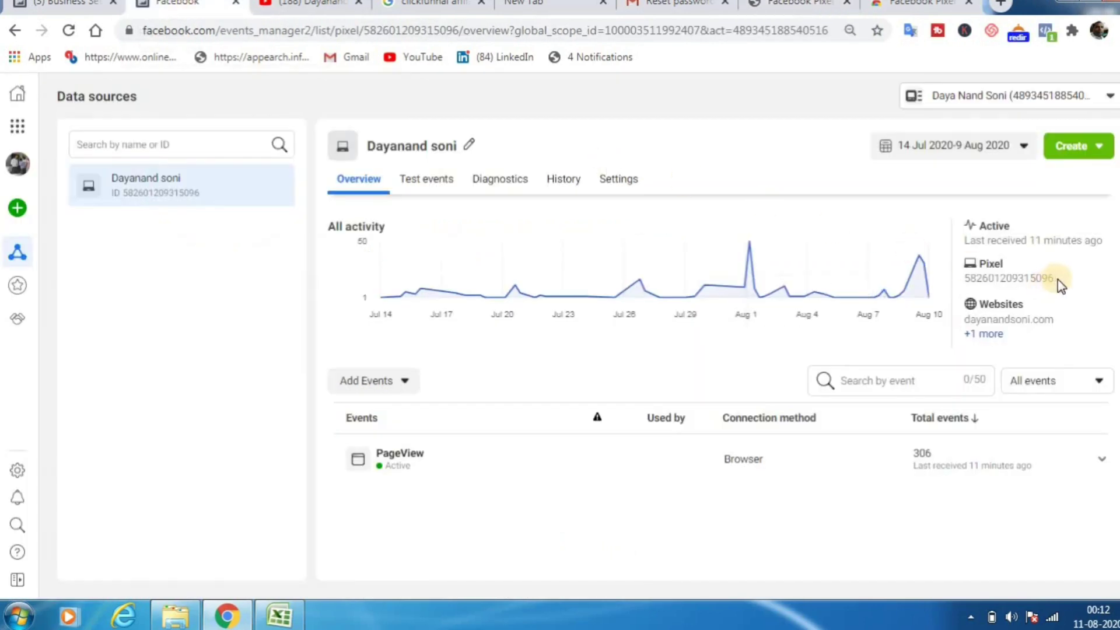
click(797, 4)
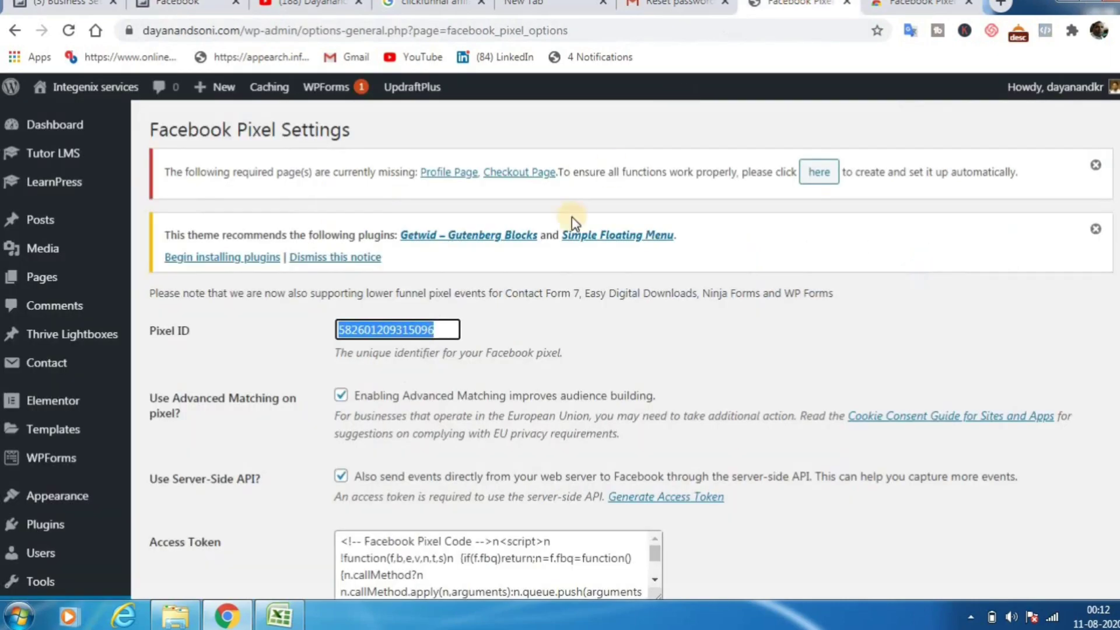
drag(445, 332, 337, 330)
Review the Advanced Matching and Server-Side API options and read through the Access Token field's contents
scroll(509, 328, down, 3)
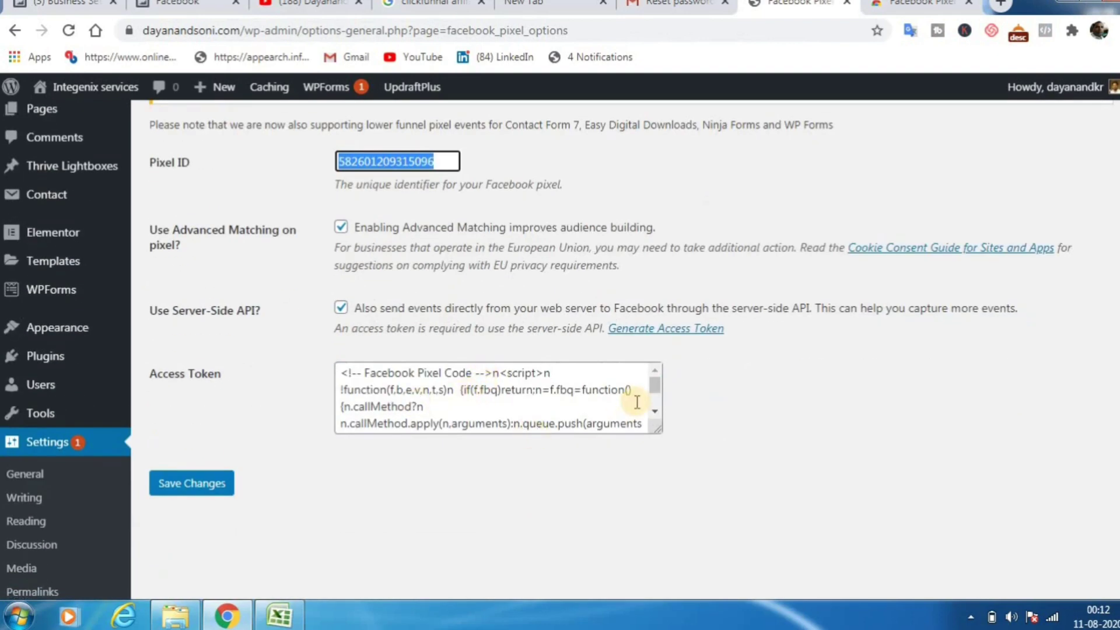
click(654, 413)
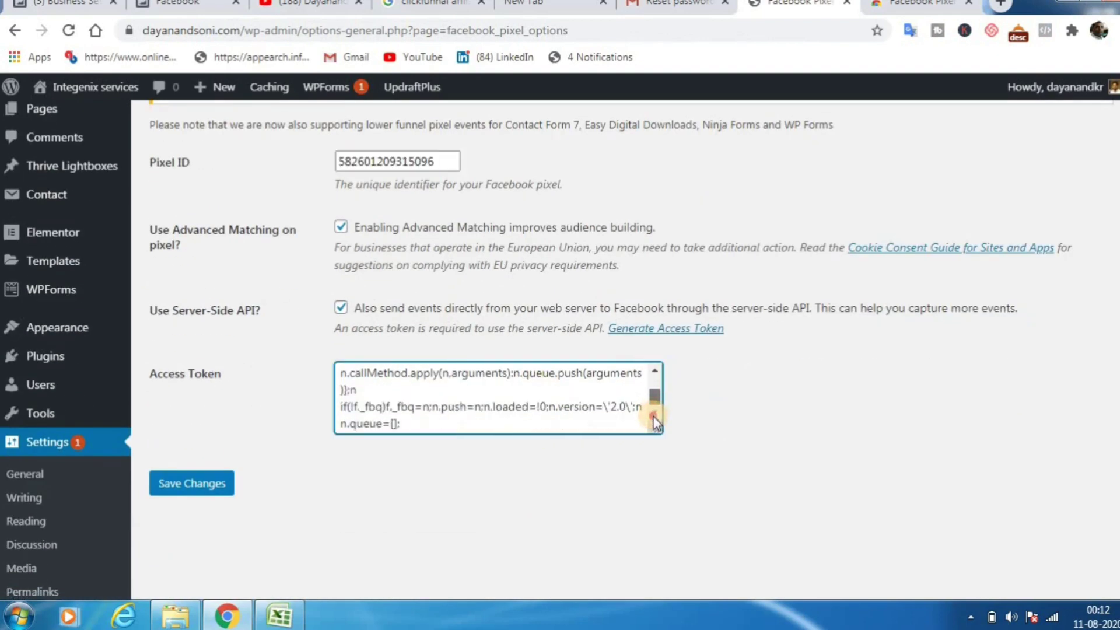
drag(653, 398, 650, 383)
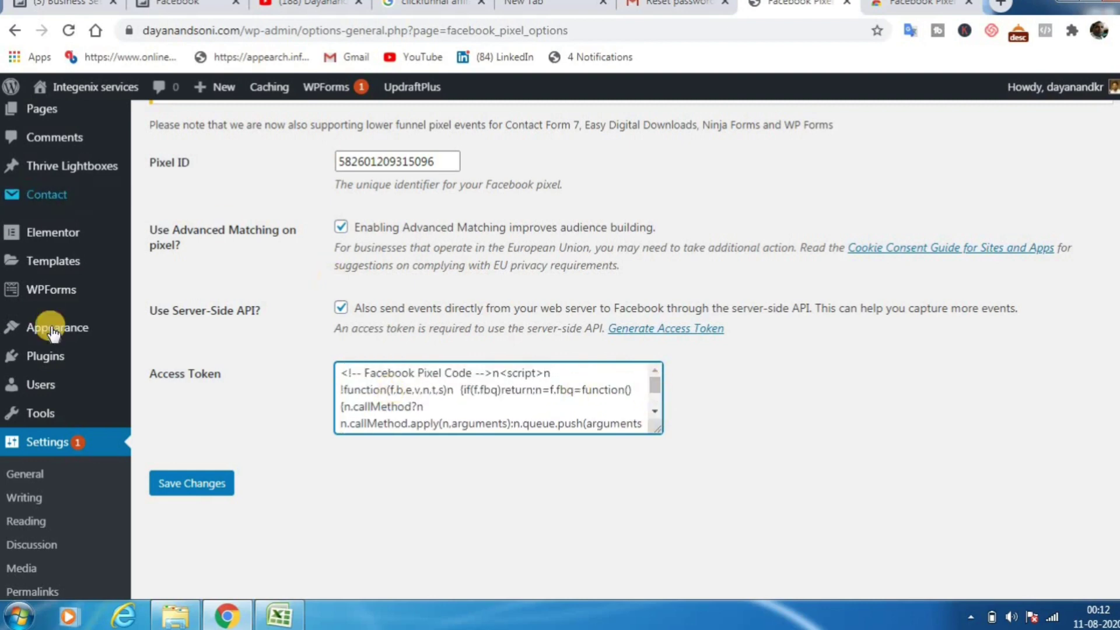
Revisit the pixel in Business Settings and in Events Manager, then look over the Facebook Pixel Settings in WordPress again
click(88, 6)
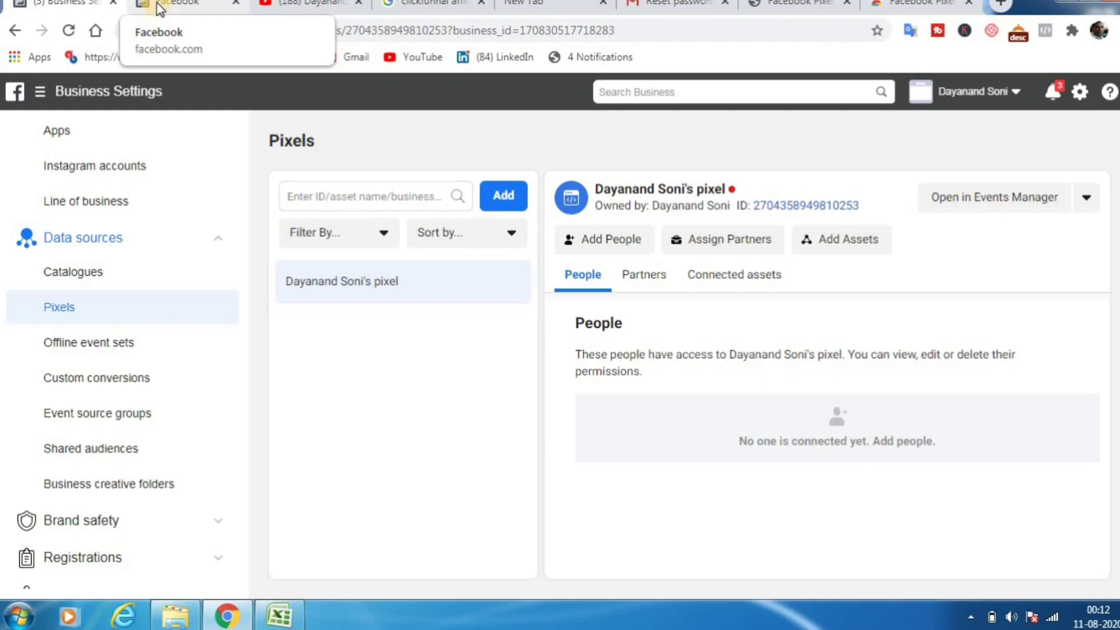
click(157, 7)
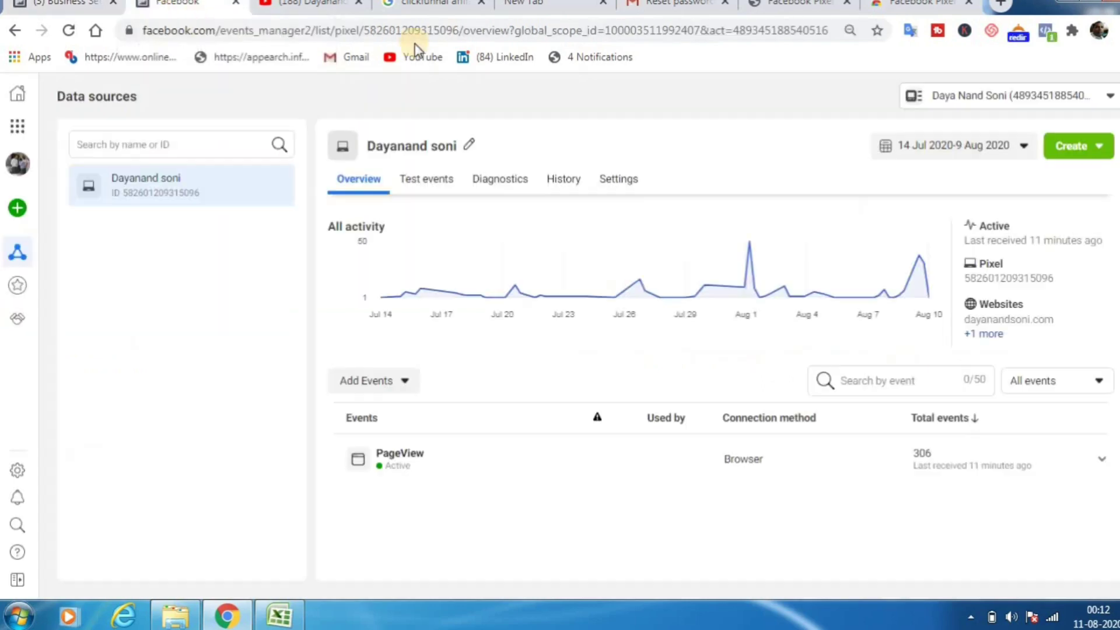
click(787, 4)
scroll(493, 402, down, 2)
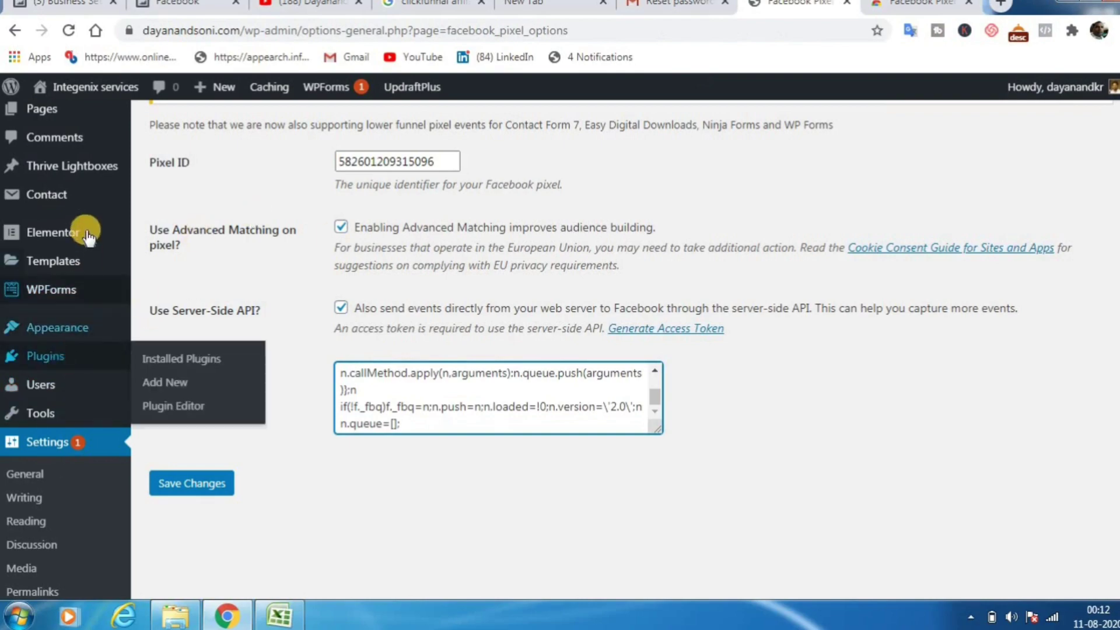
scroll(85, 239, down, 1)
mouse_move(85, 239)
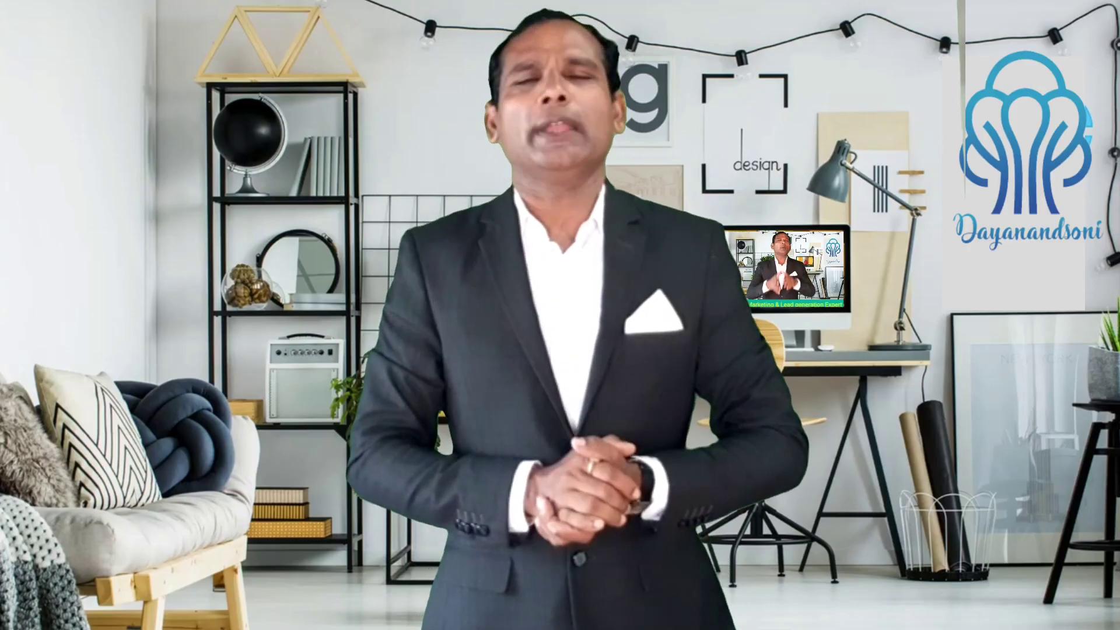